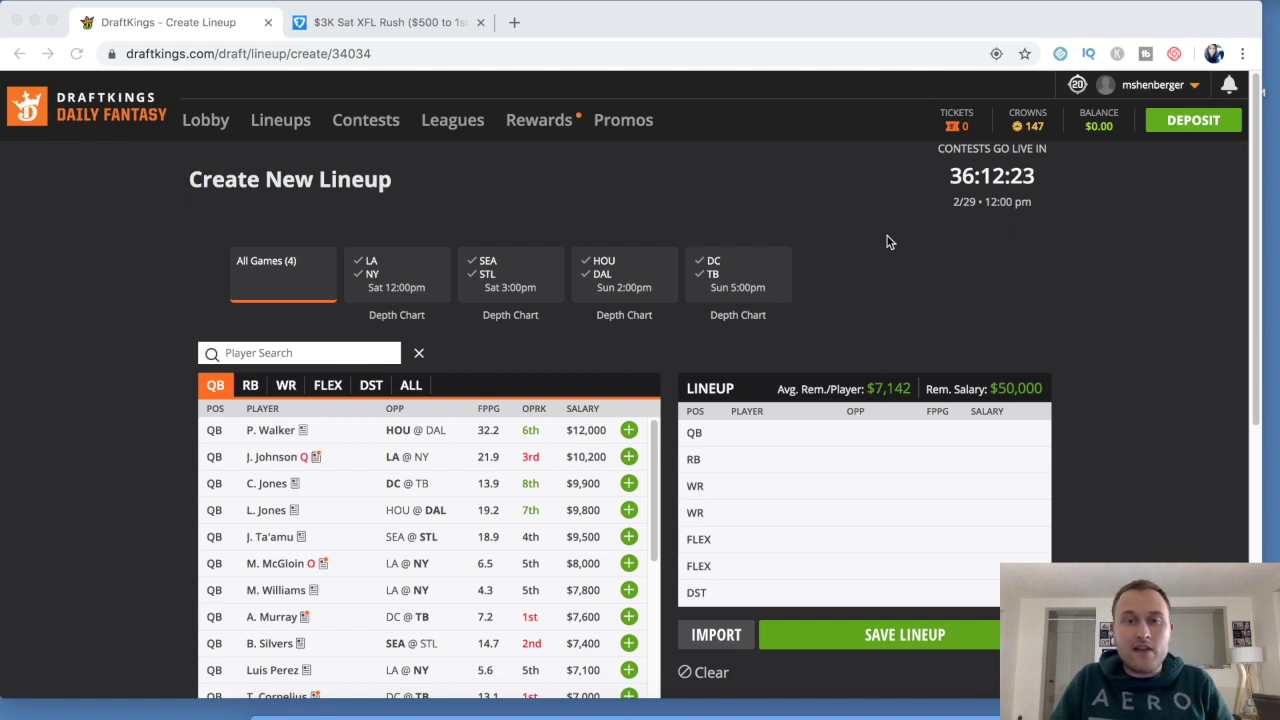
- Add quarterback P. Walker and wide receivers C. Phillips and D. Parham to the empty lineup
scroll(889, 241, down, 1)
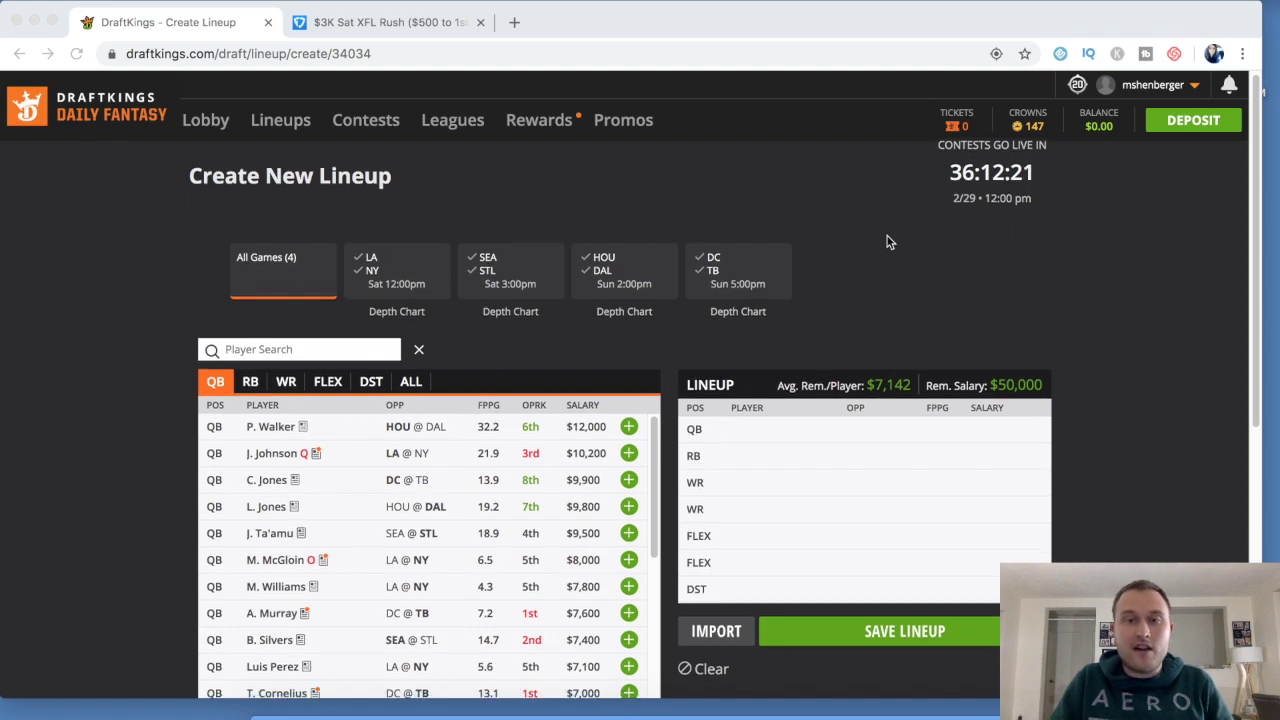
scroll(889, 241, down, 1)
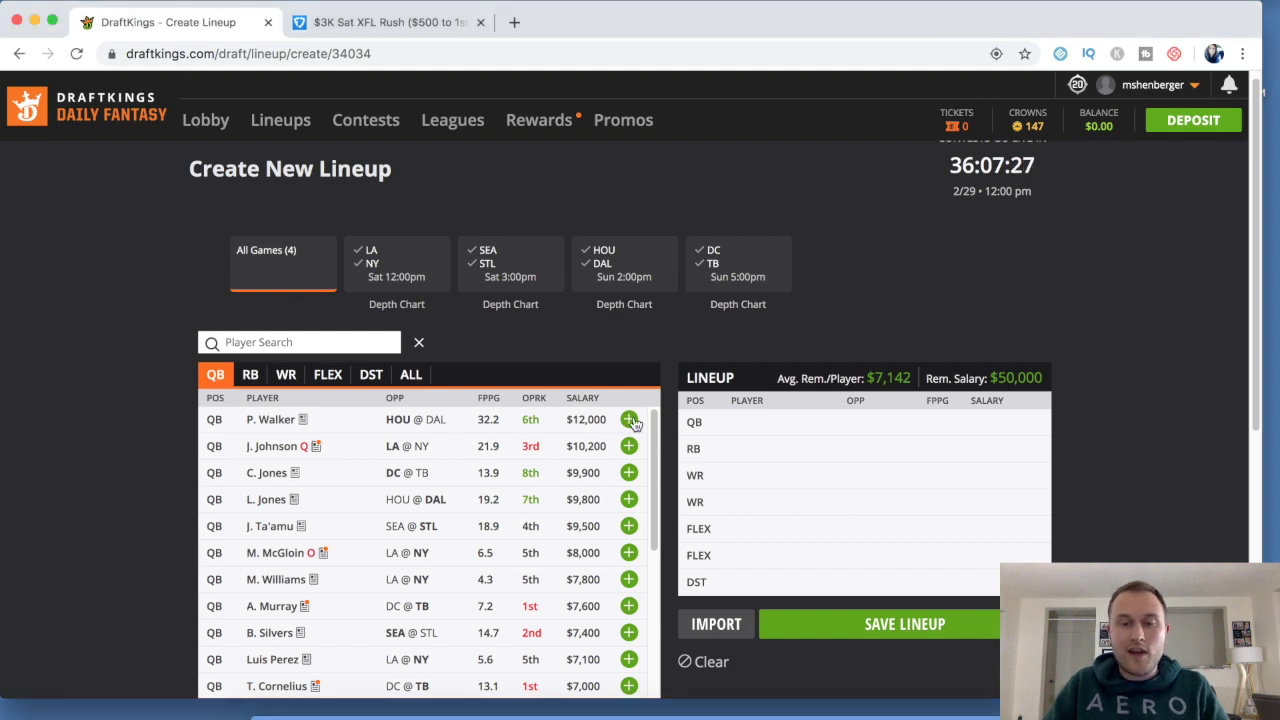
click(629, 420)
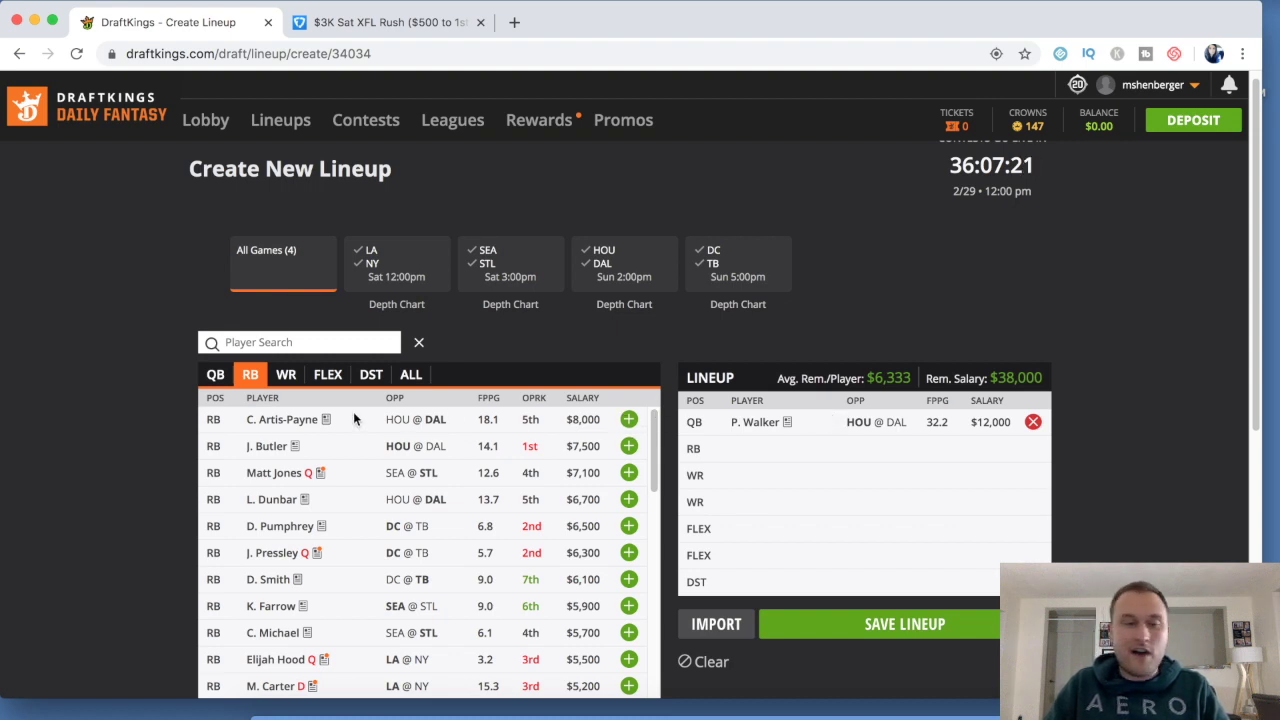
click(289, 378)
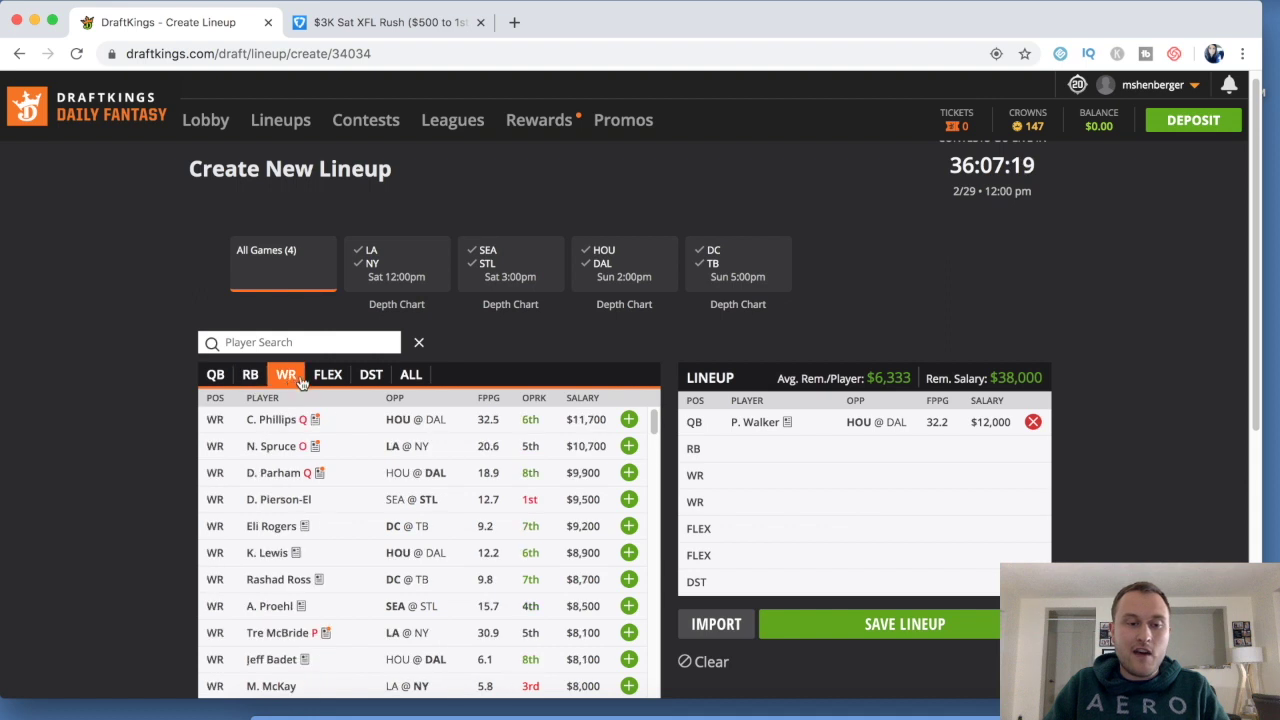
click(629, 419)
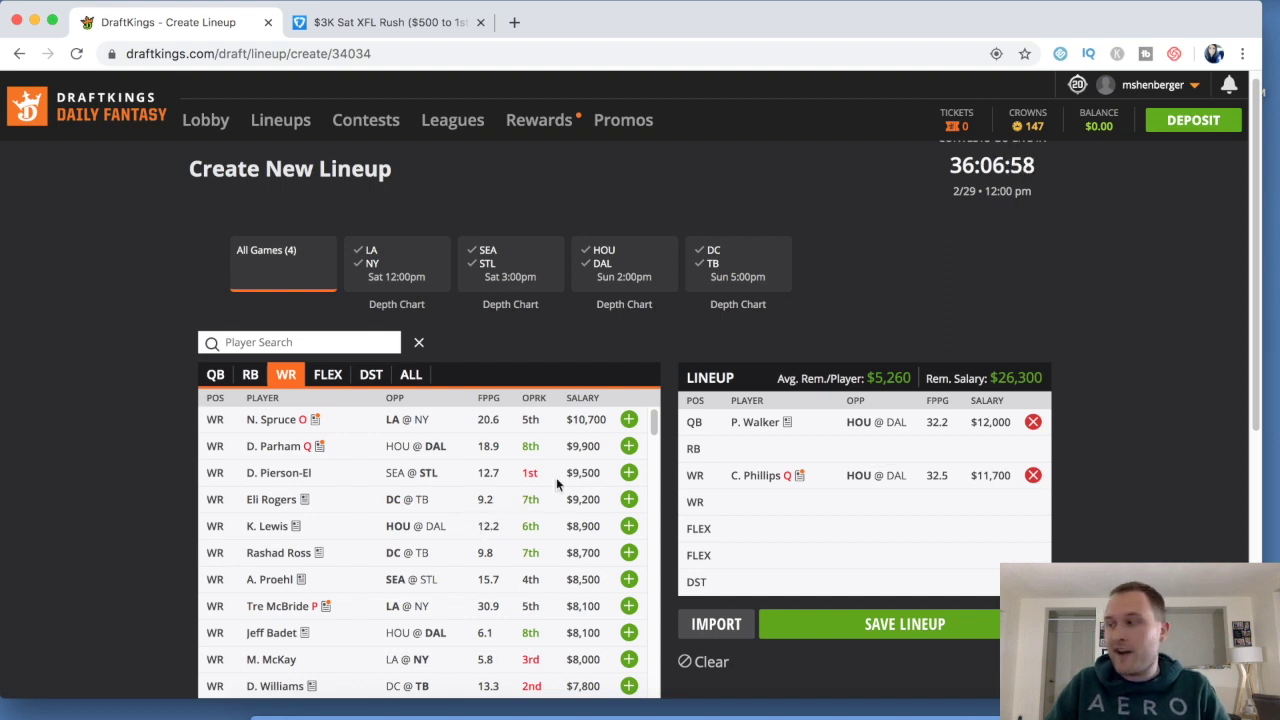
click(629, 448)
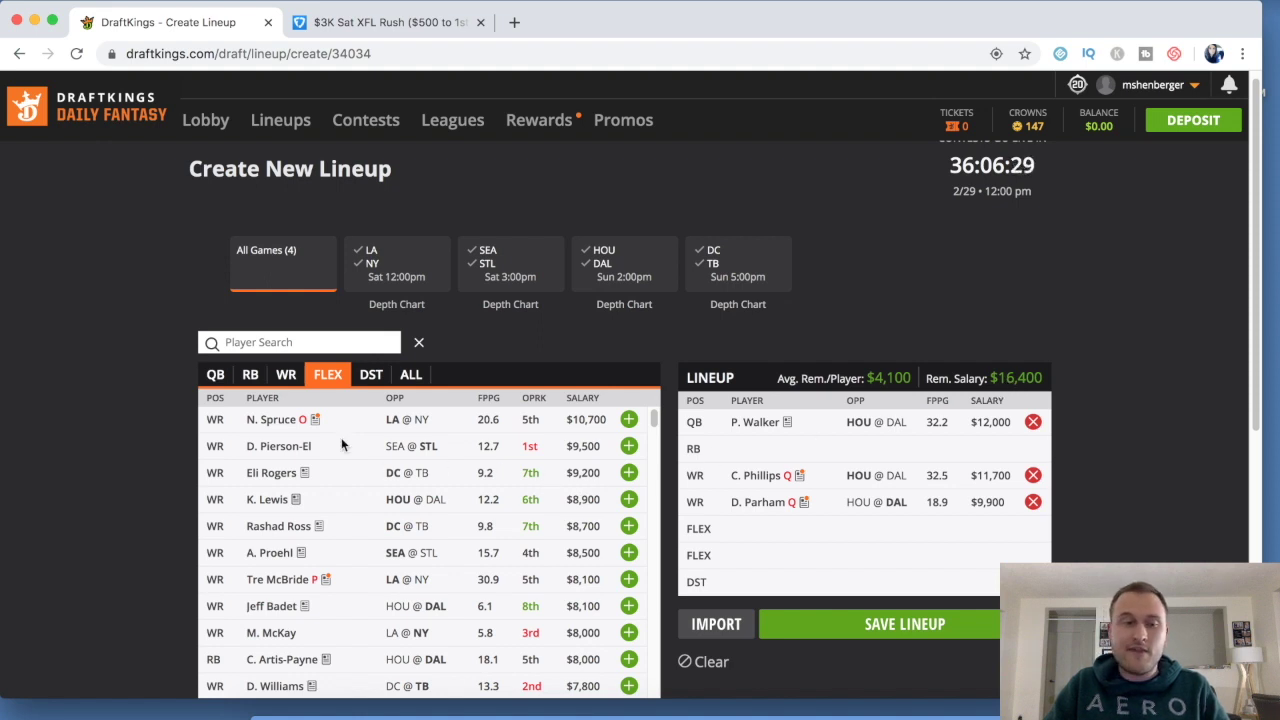
- Fill the running back slot with the $3,000 New York player J. Stockton
click(250, 375)
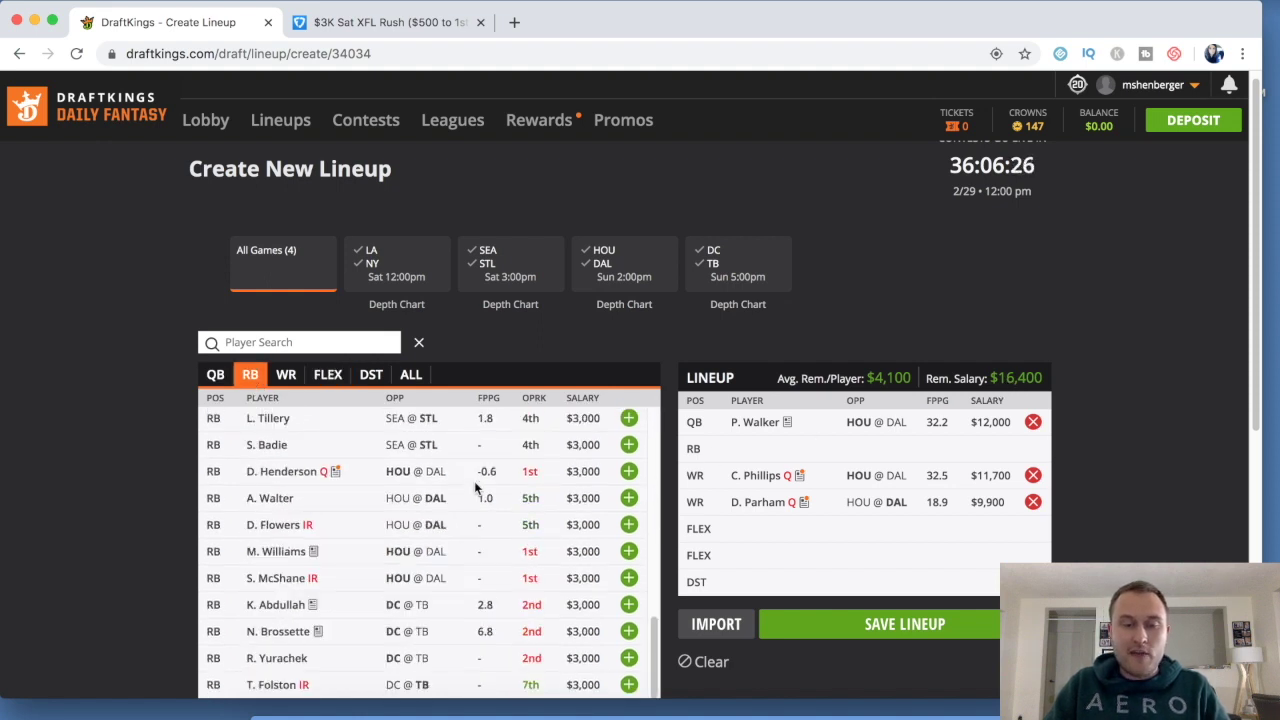
scroll(476, 488, down, 1)
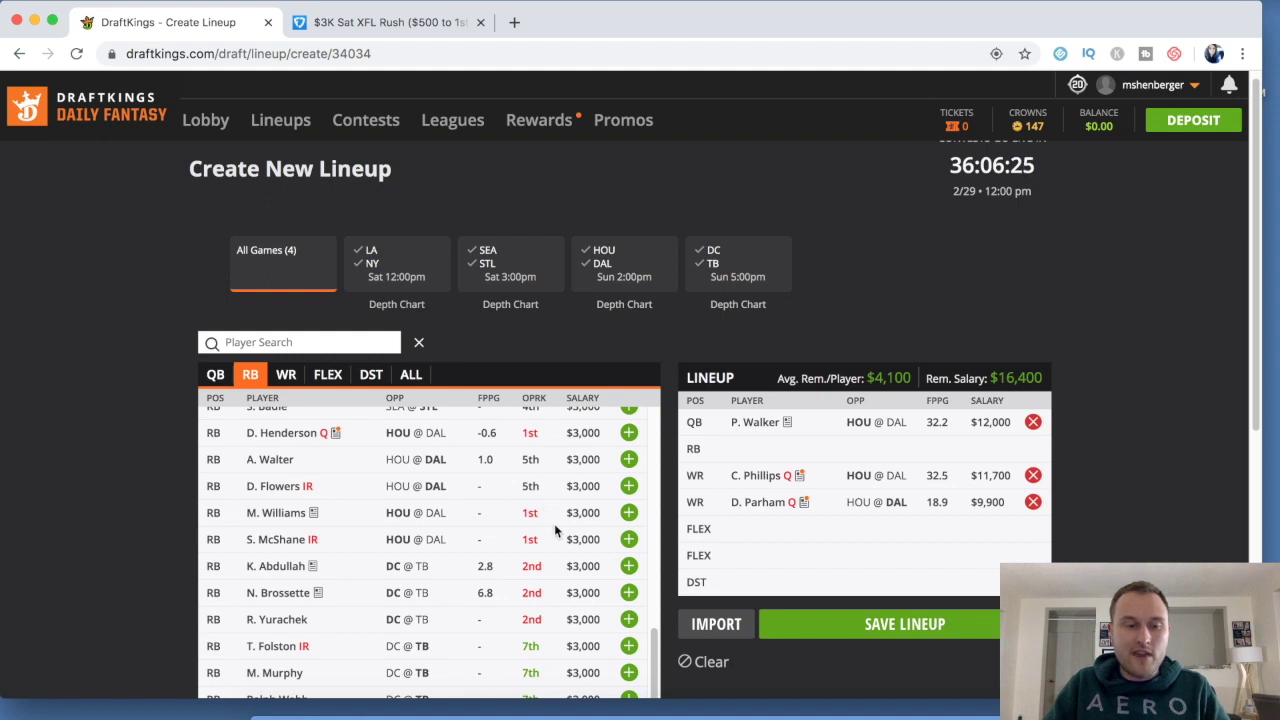
scroll(555, 527, up, 2)
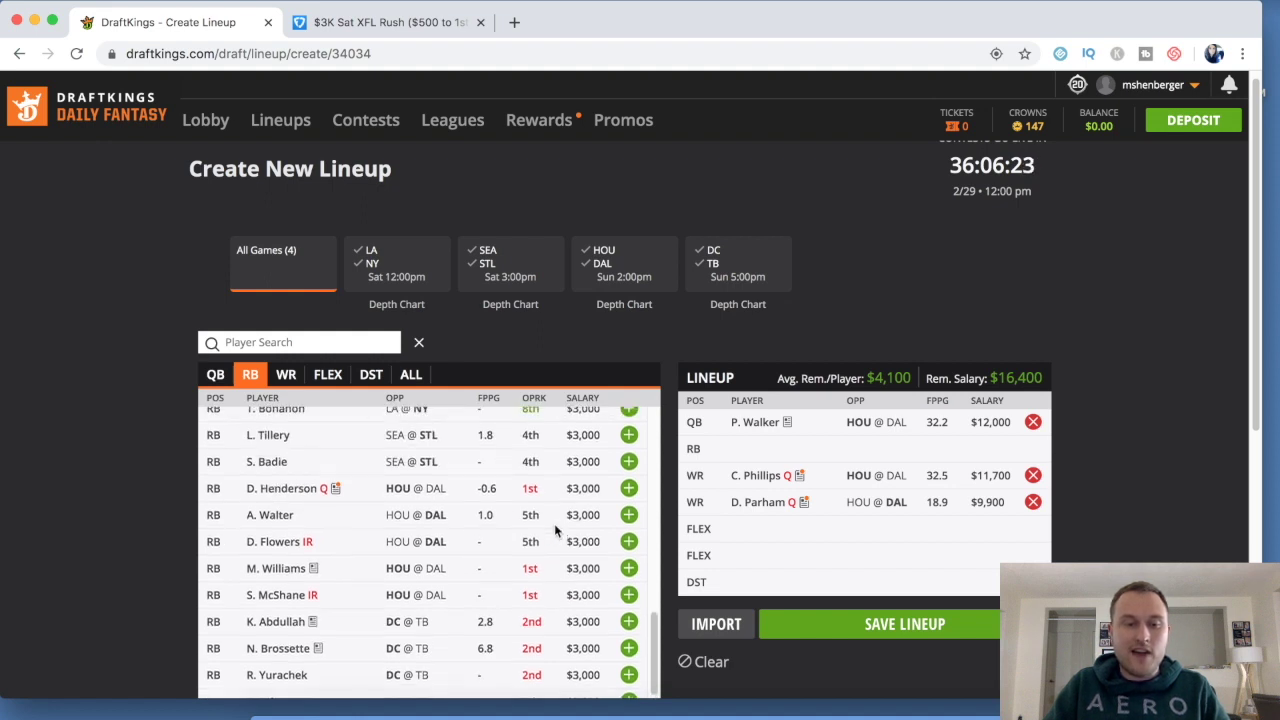
scroll(542, 472, up, 1)
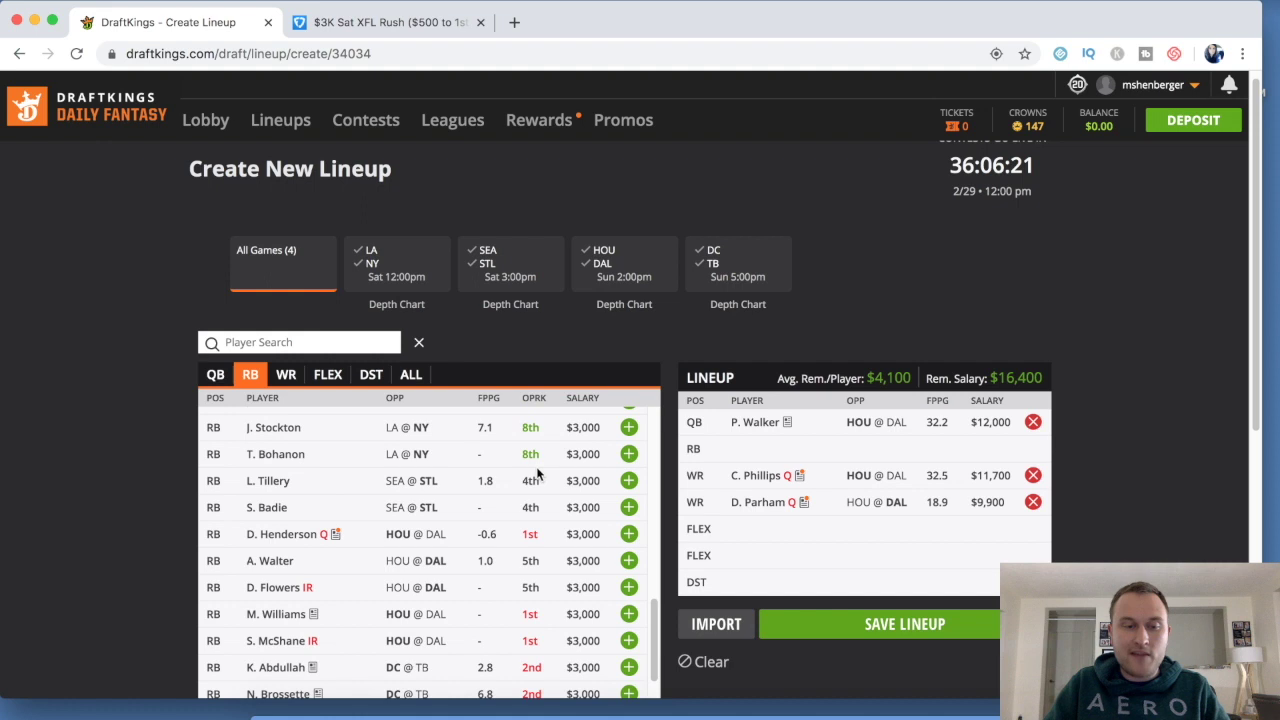
click(629, 428)
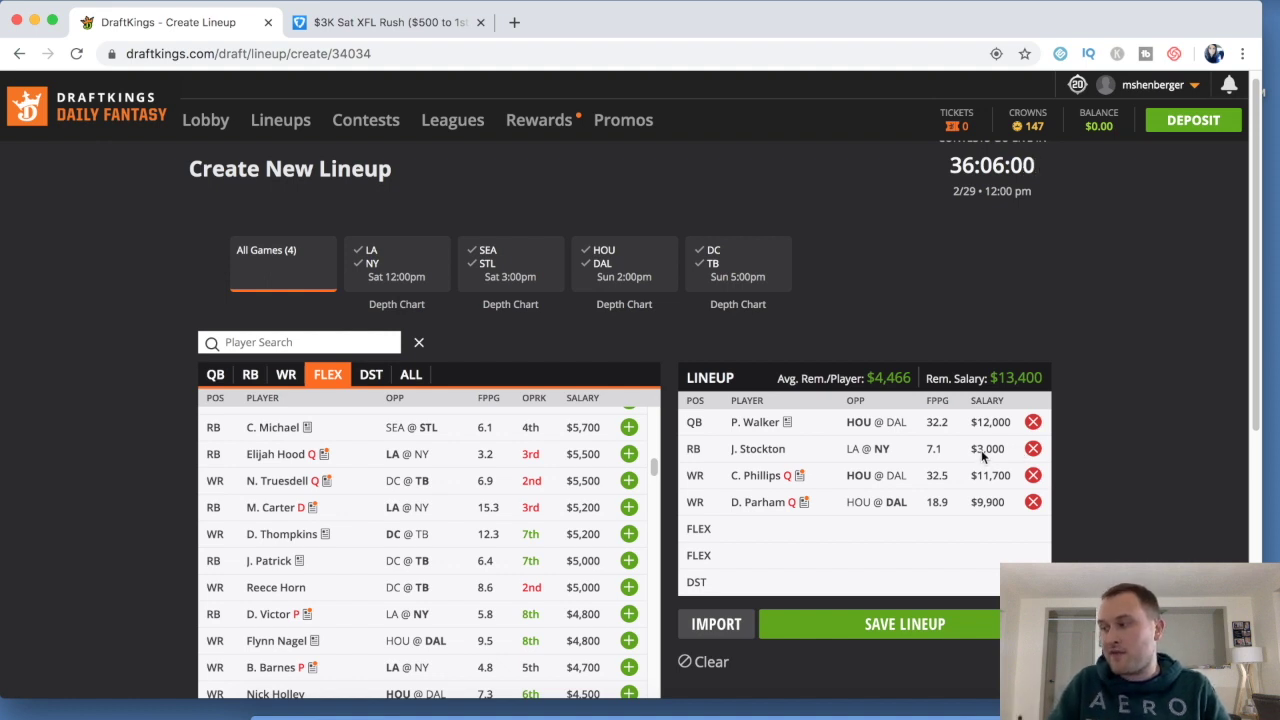
- Search for "mob" and "nag" to fill the two FLEX slots with Sam Mobley and Flynn Nagel
click(288, 378)
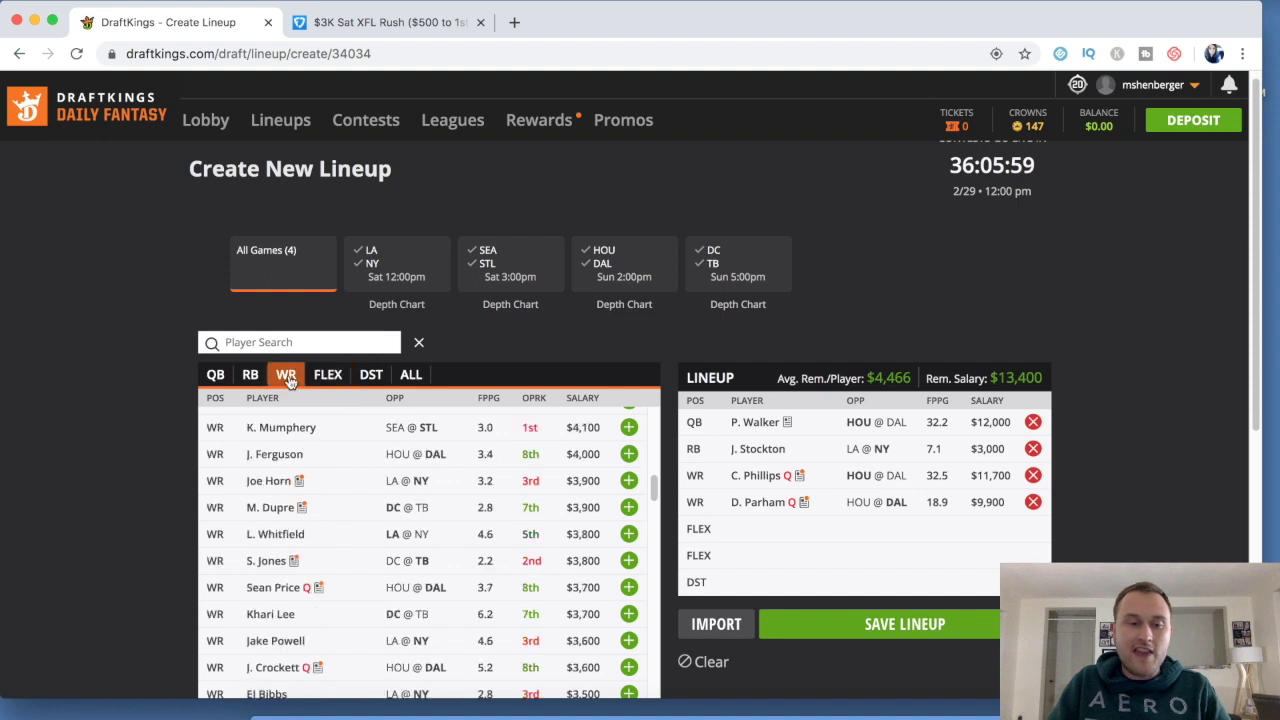
click(291, 343)
text(mob)
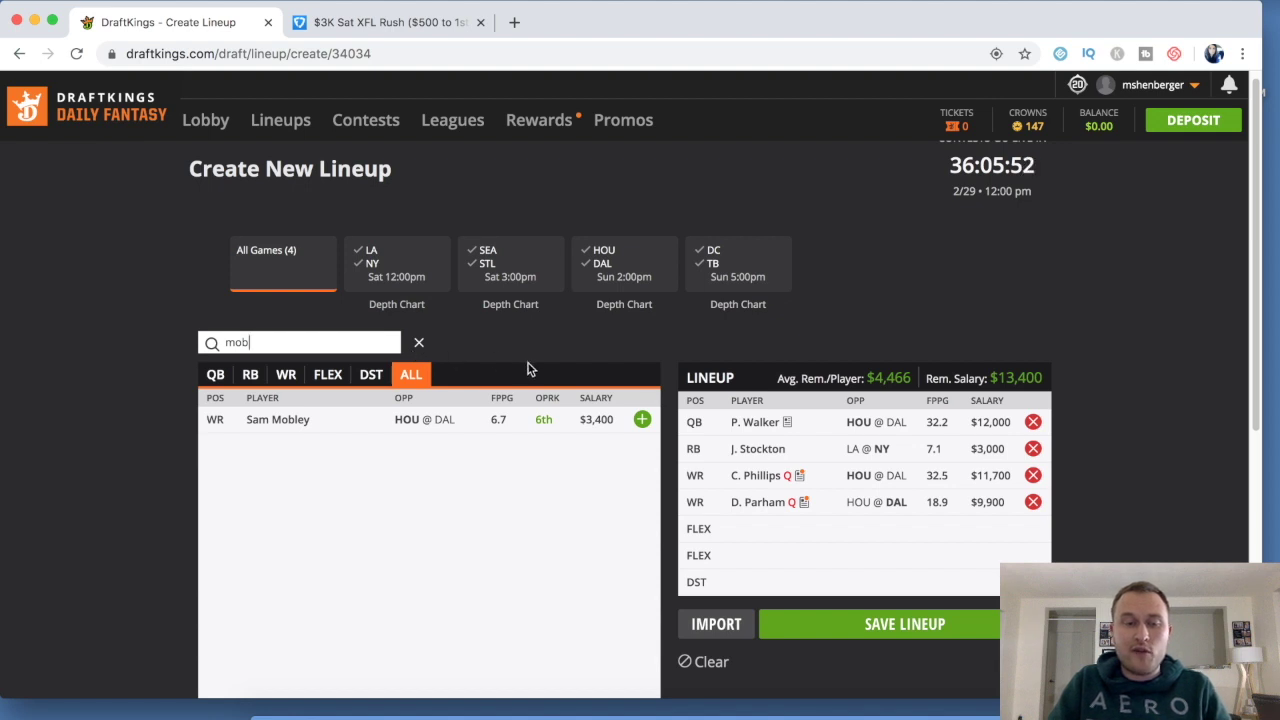
click(642, 421)
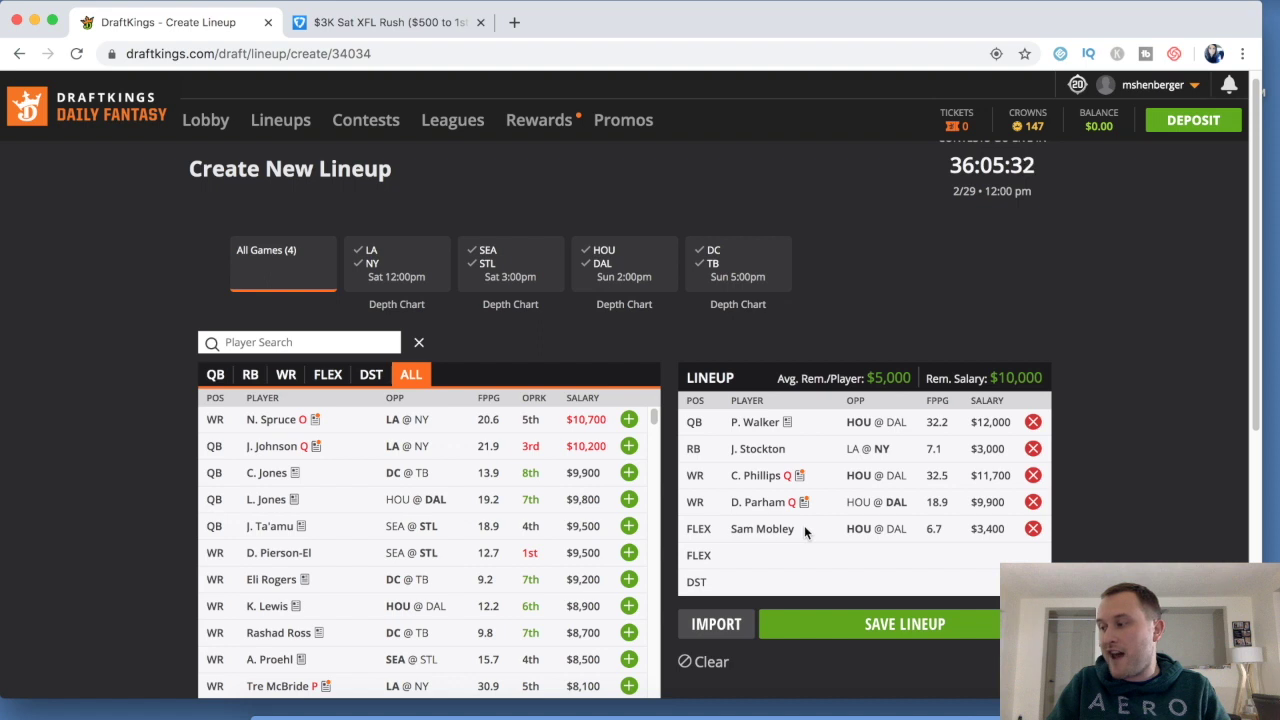
click(288, 376)
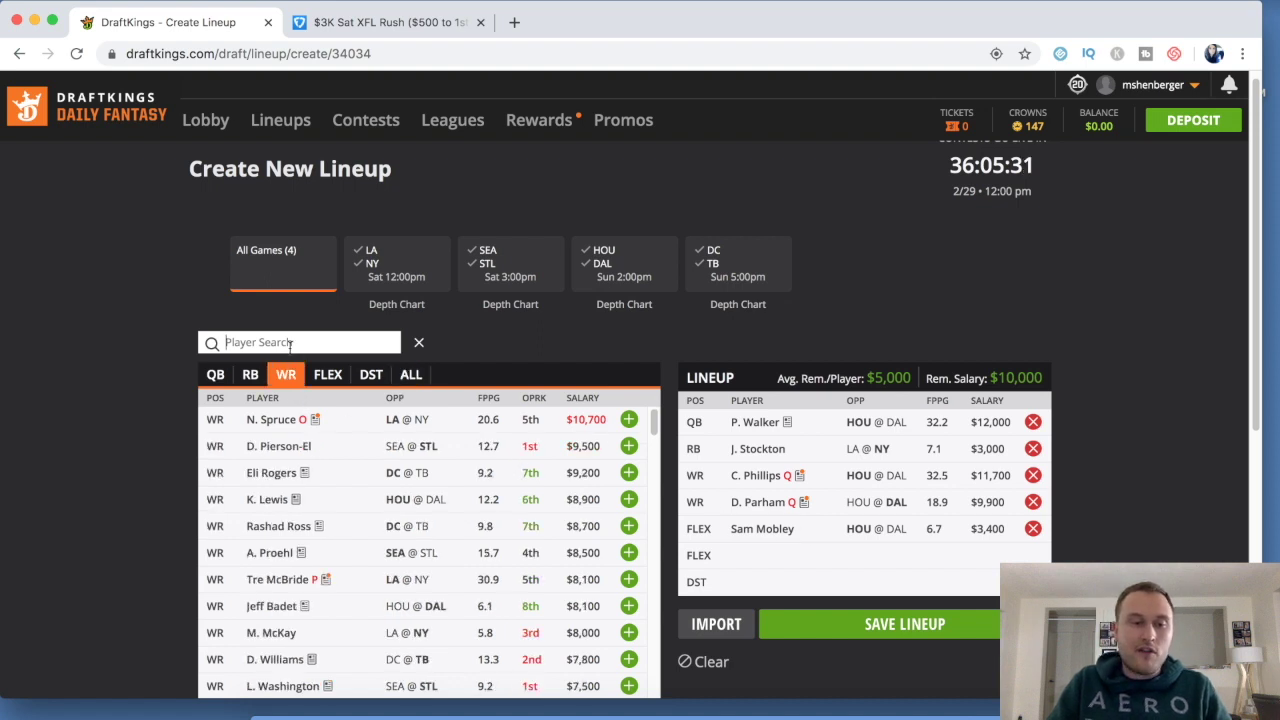
text(nag)
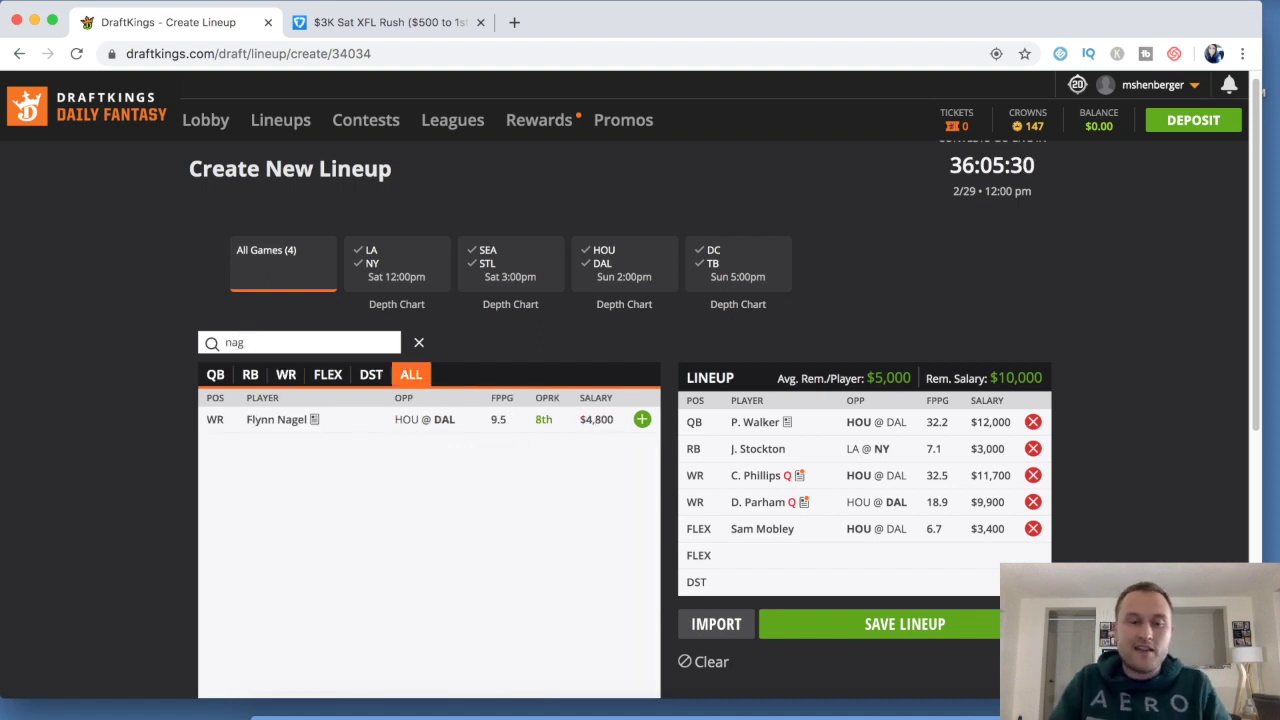
click(642, 419)
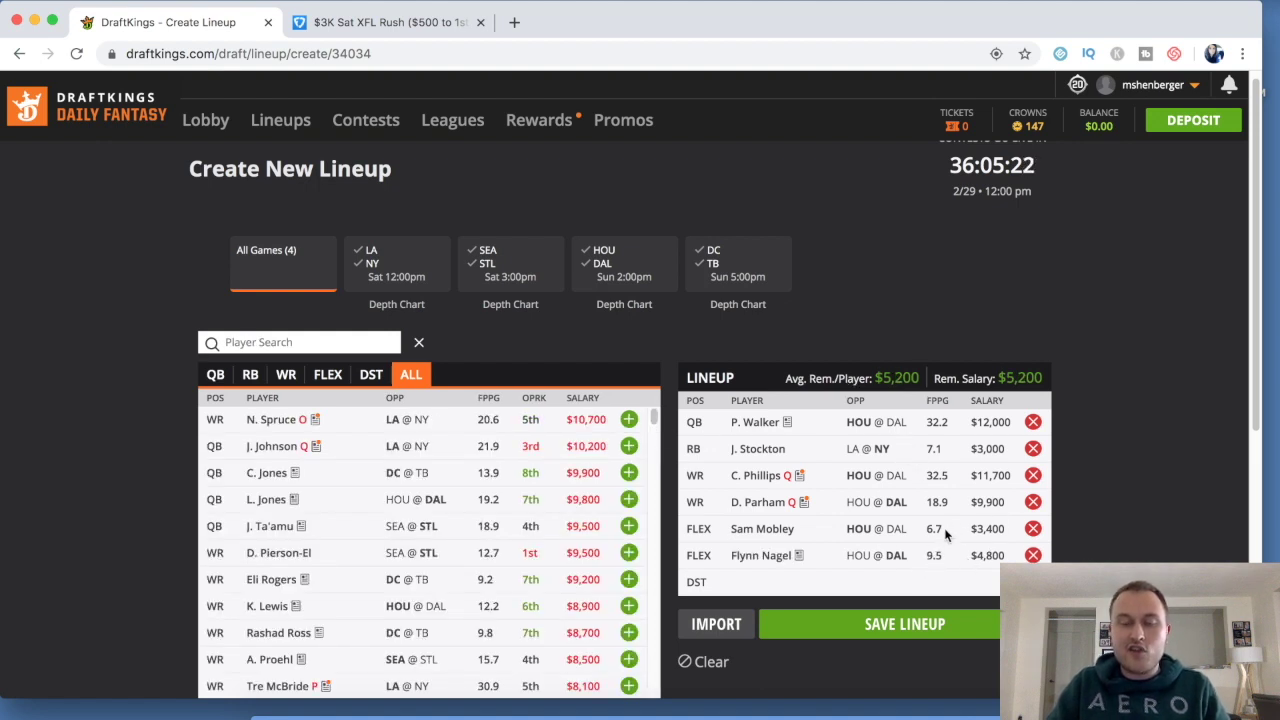
- Complete the P. Walker lineup with the BattleHawks defense and clear all selections
click(370, 376)
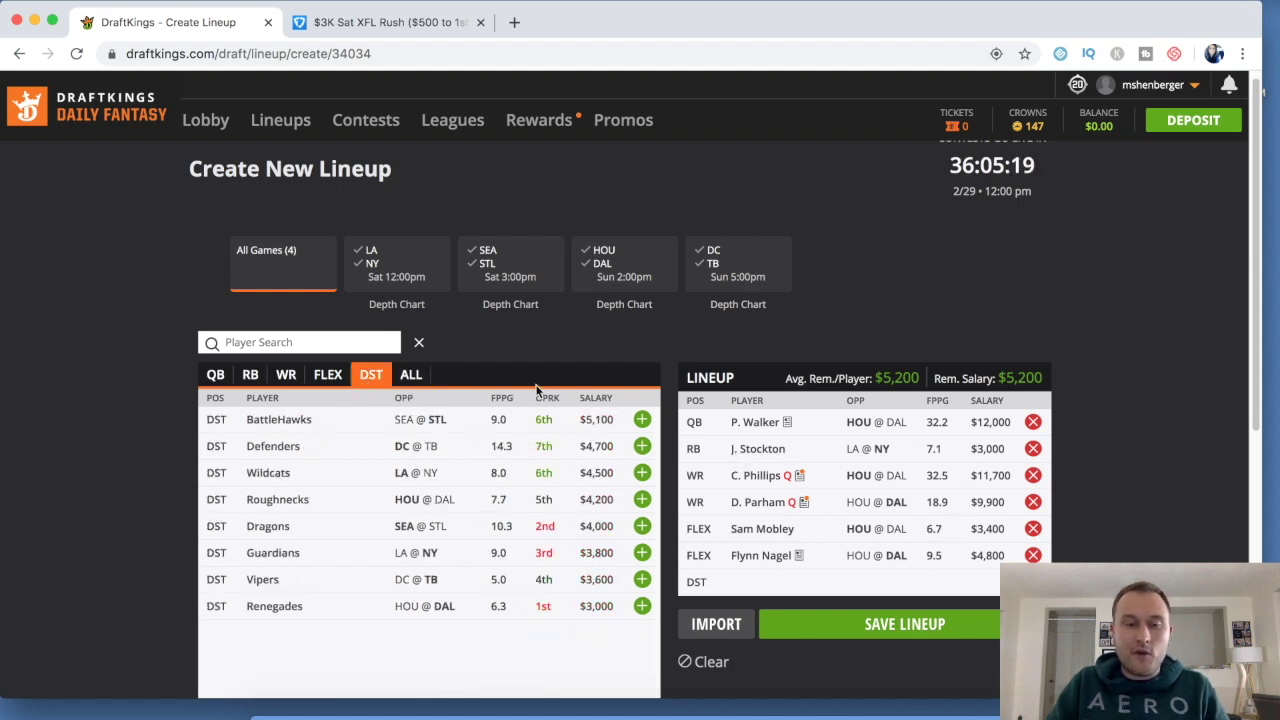
click(642, 419)
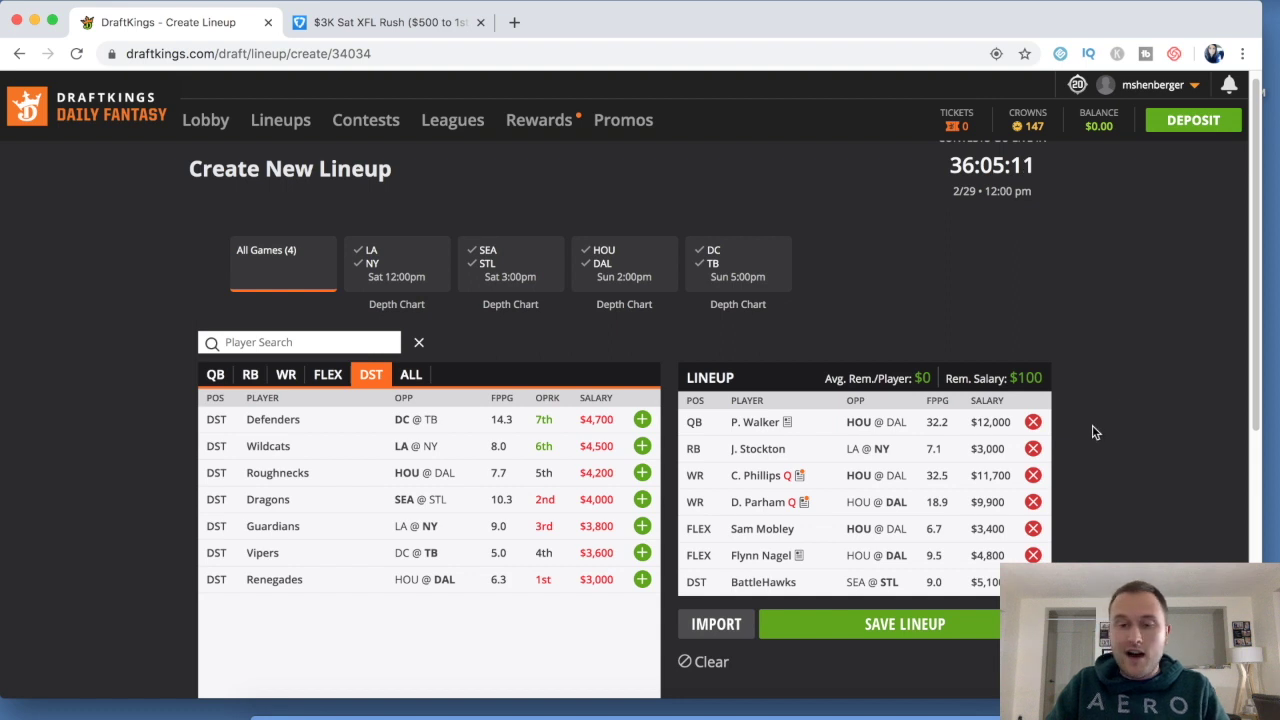
click(704, 664)
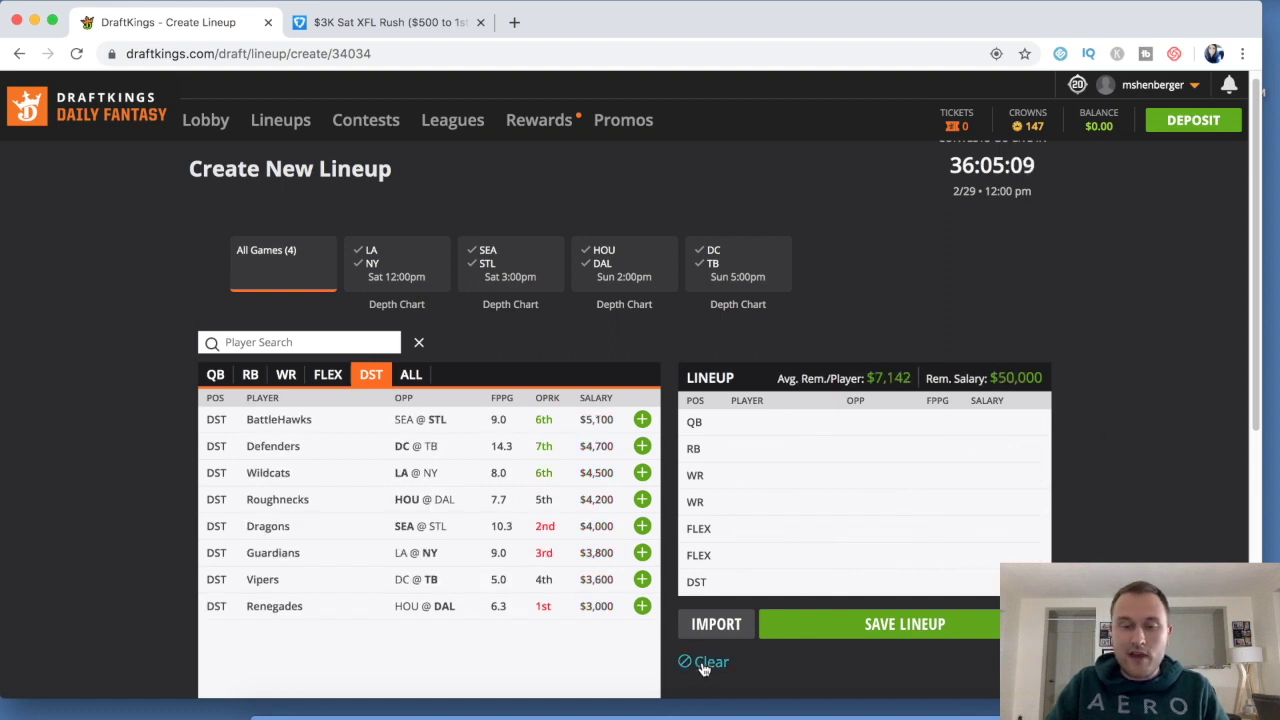
- Add quarterback L. Jones, running back L. Dunbar and wide receivers C. Phillips and D. Parham to the lineup
click(218, 376)
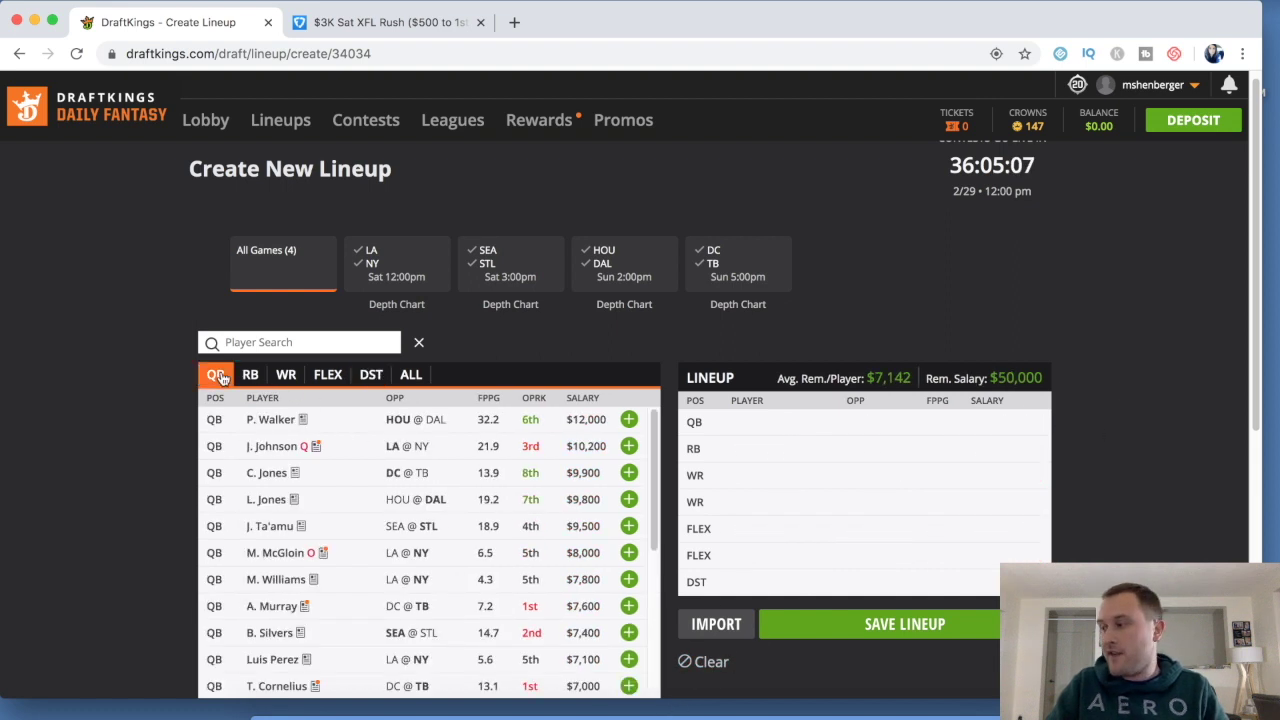
click(629, 500)
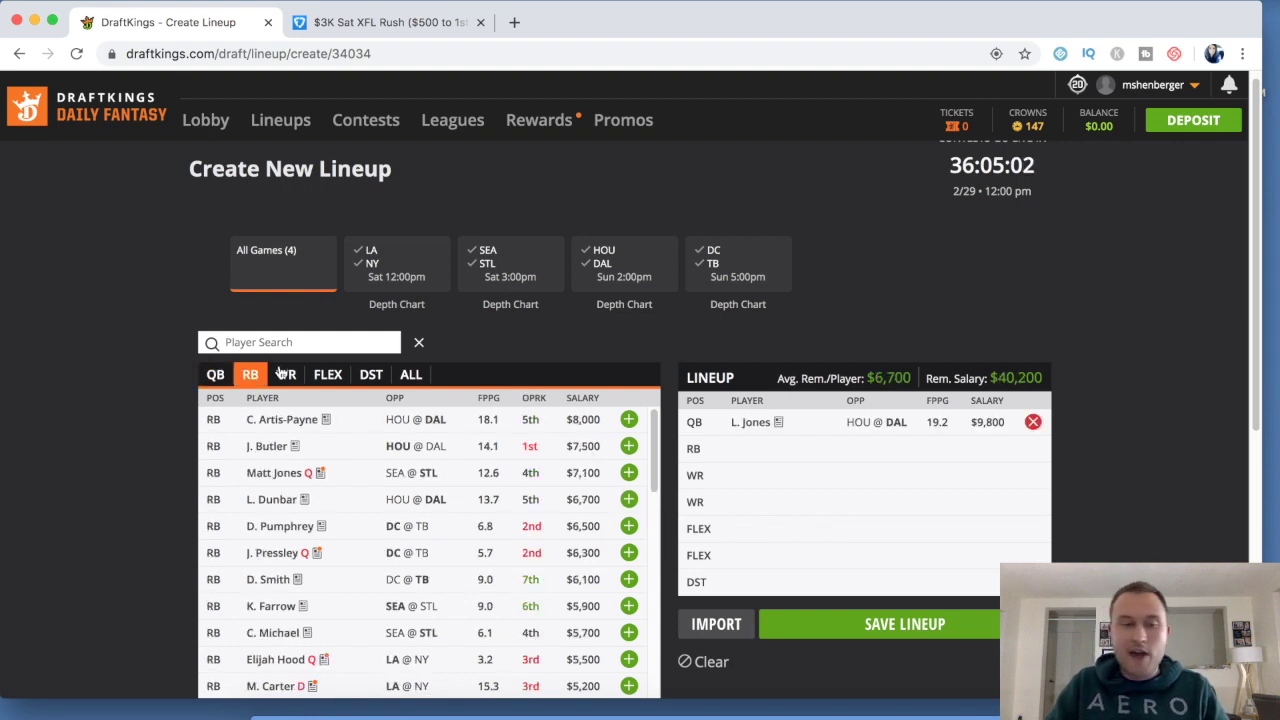
click(629, 500)
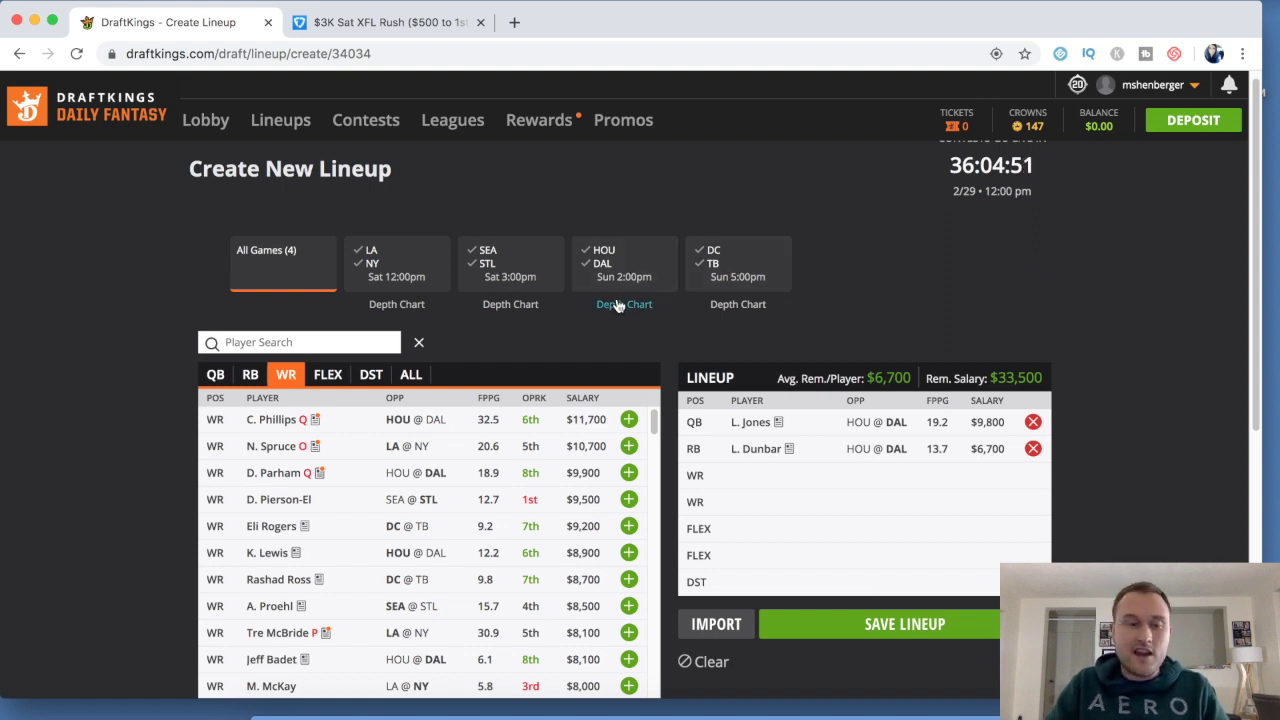
click(629, 420)
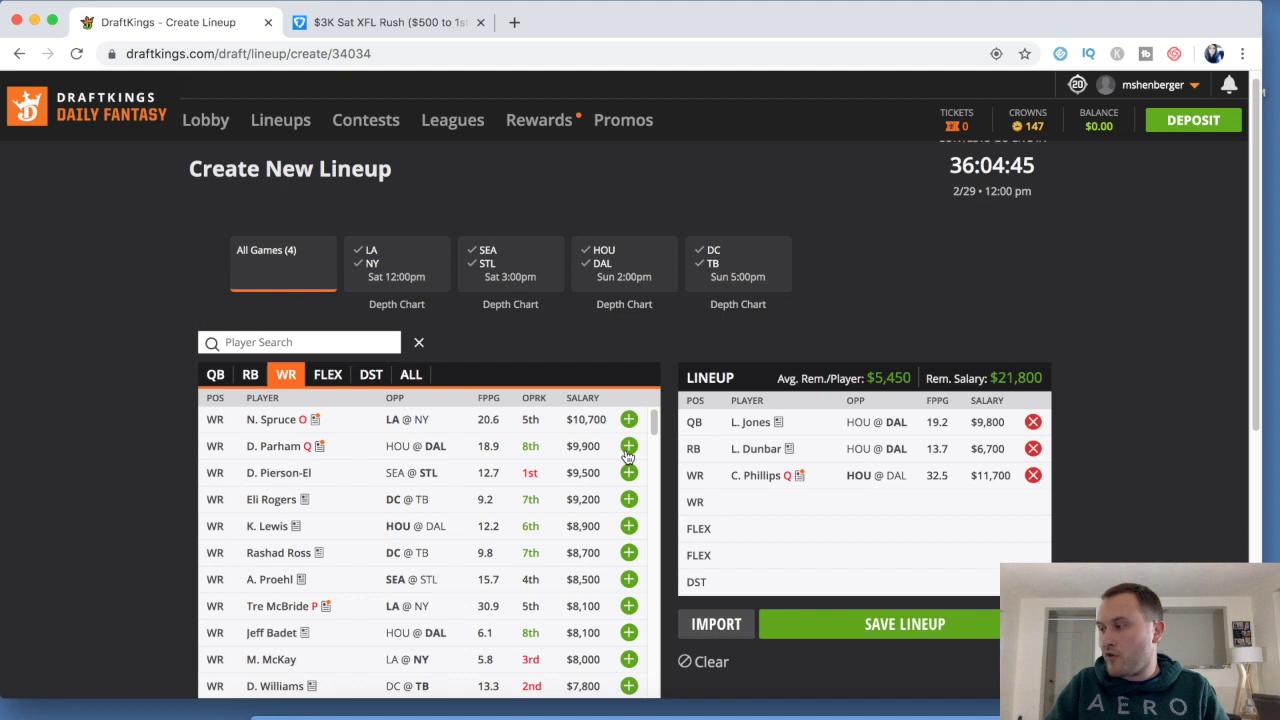
click(628, 449)
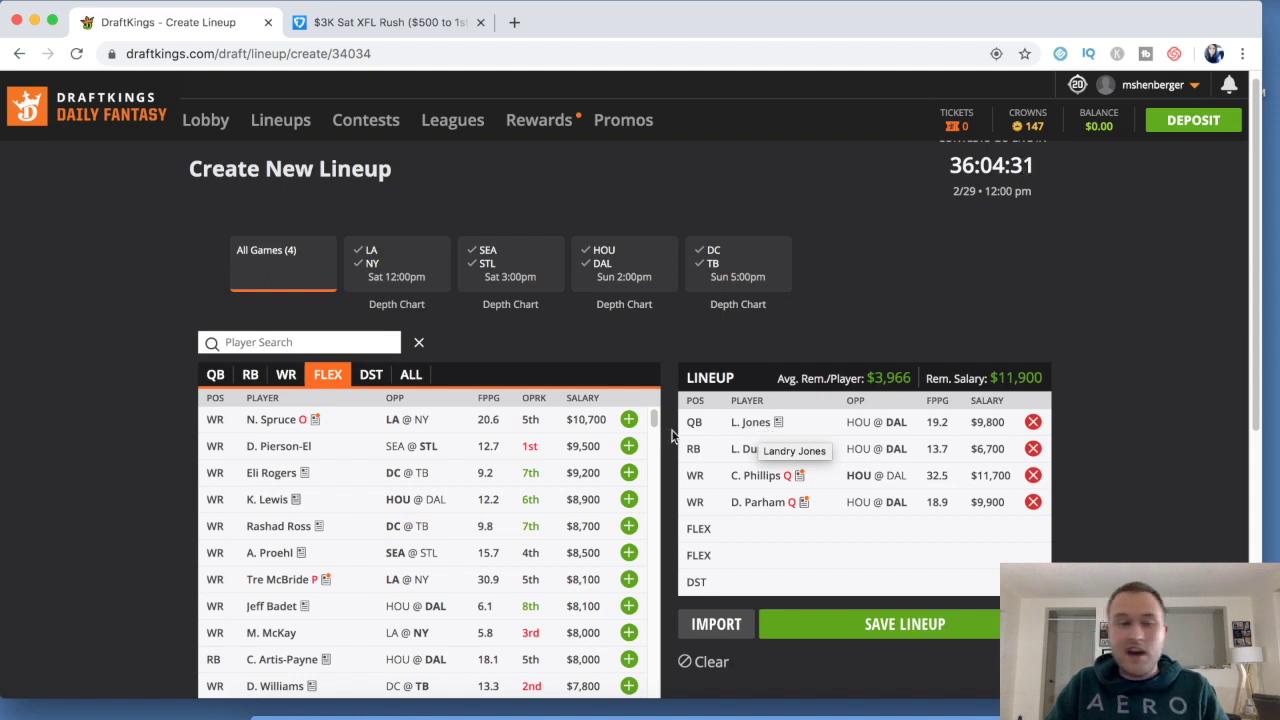
- Search for "mobl" and "stock" to fill the two FLEX slots with Sam Mobley and J. Stockton
click(328, 343)
text(mobl)
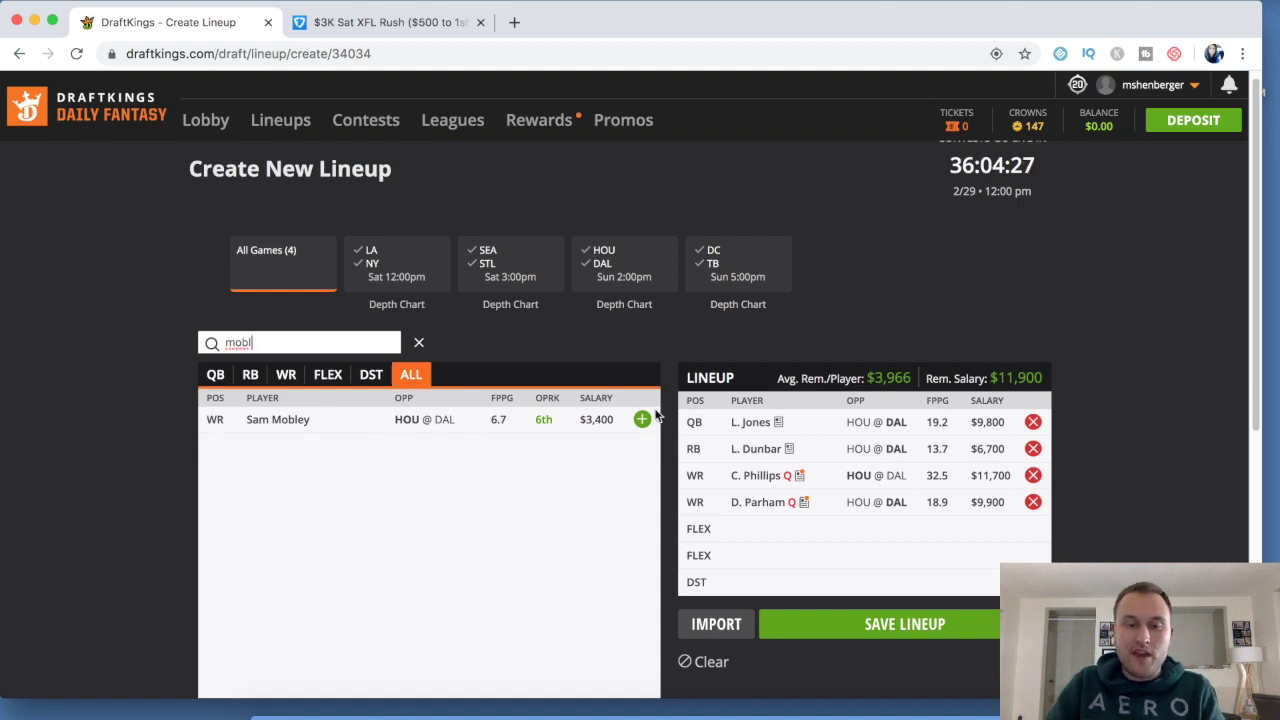
click(642, 419)
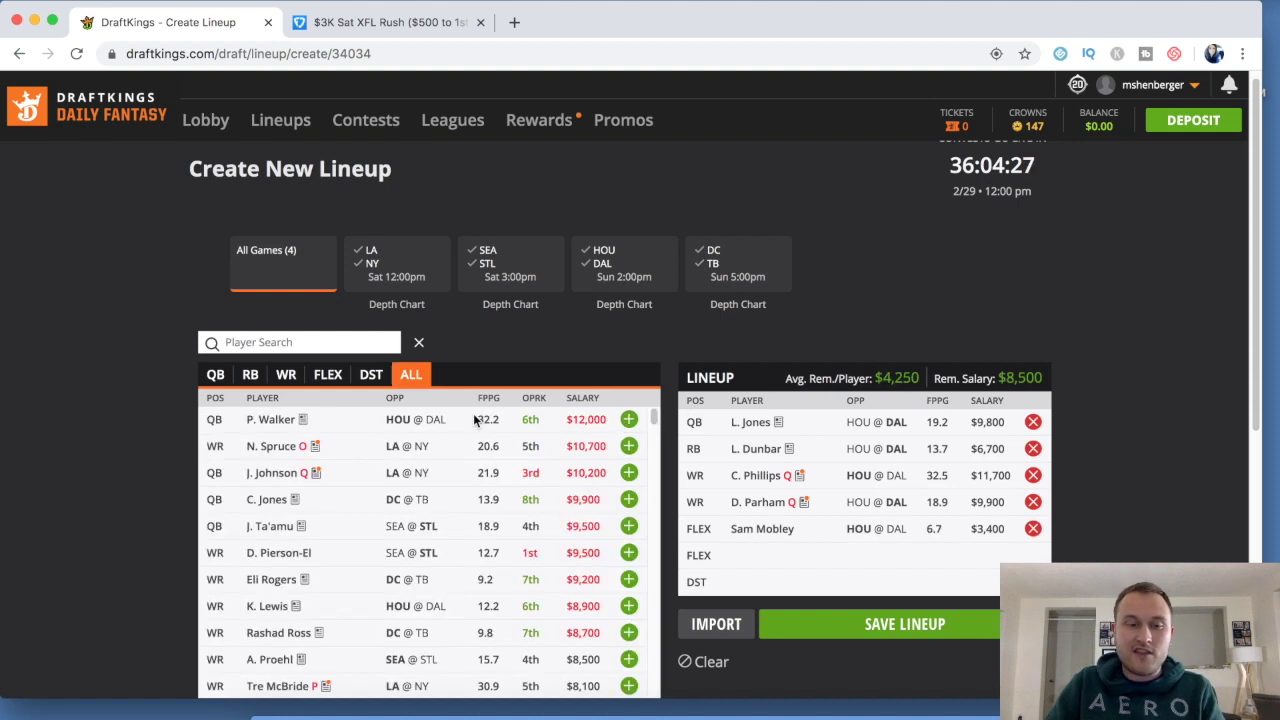
click(290, 340)
text(stock)
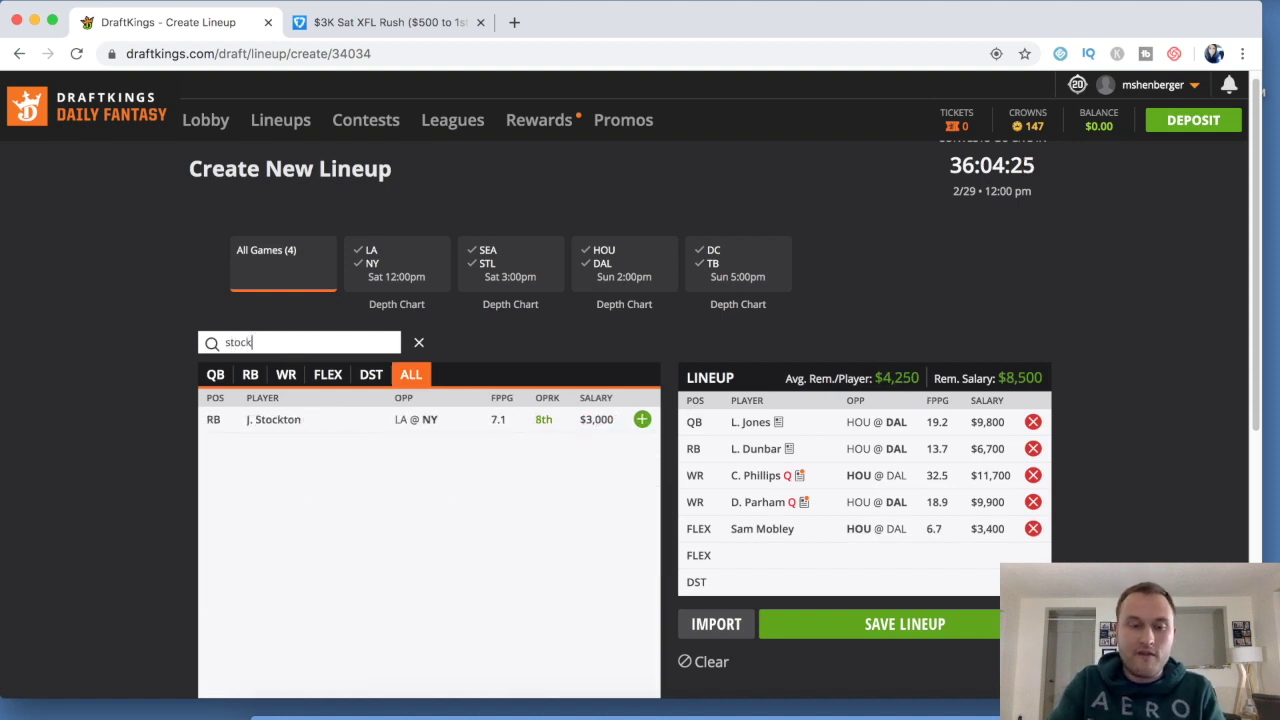
click(642, 419)
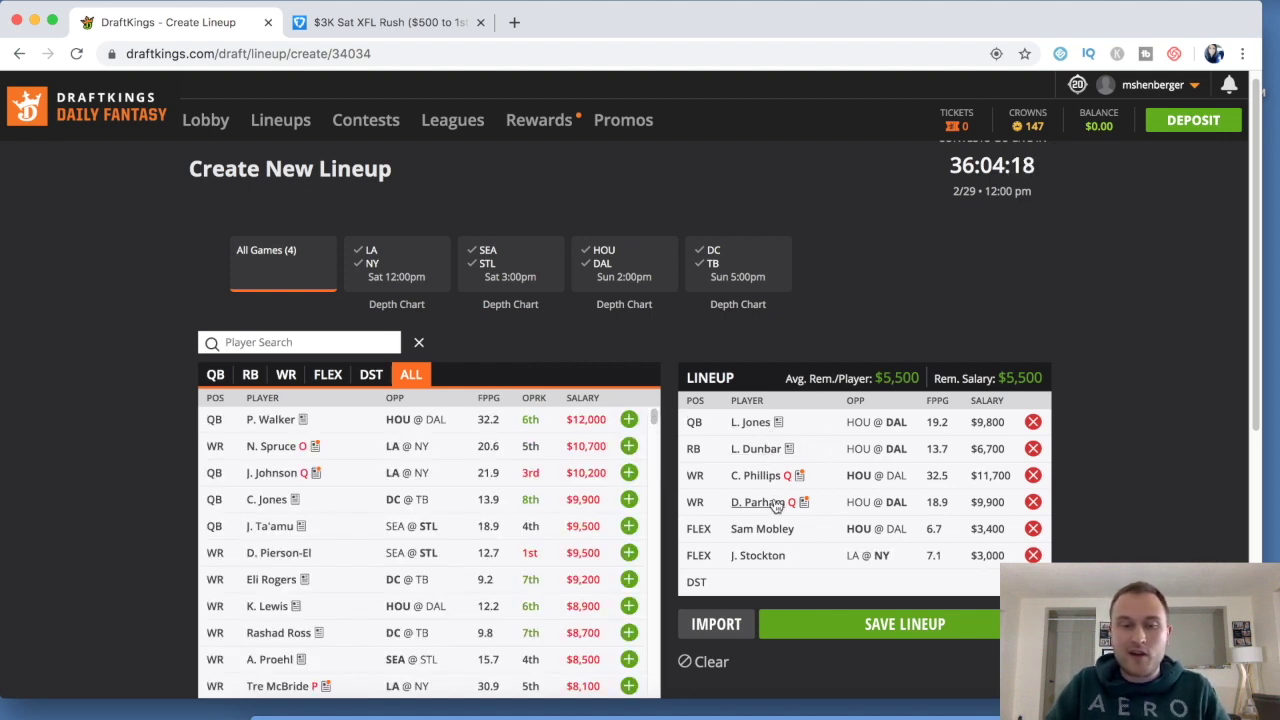
- Complete the L. Jones lineup with the BattleHawks defense and clear all selections
click(368, 376)
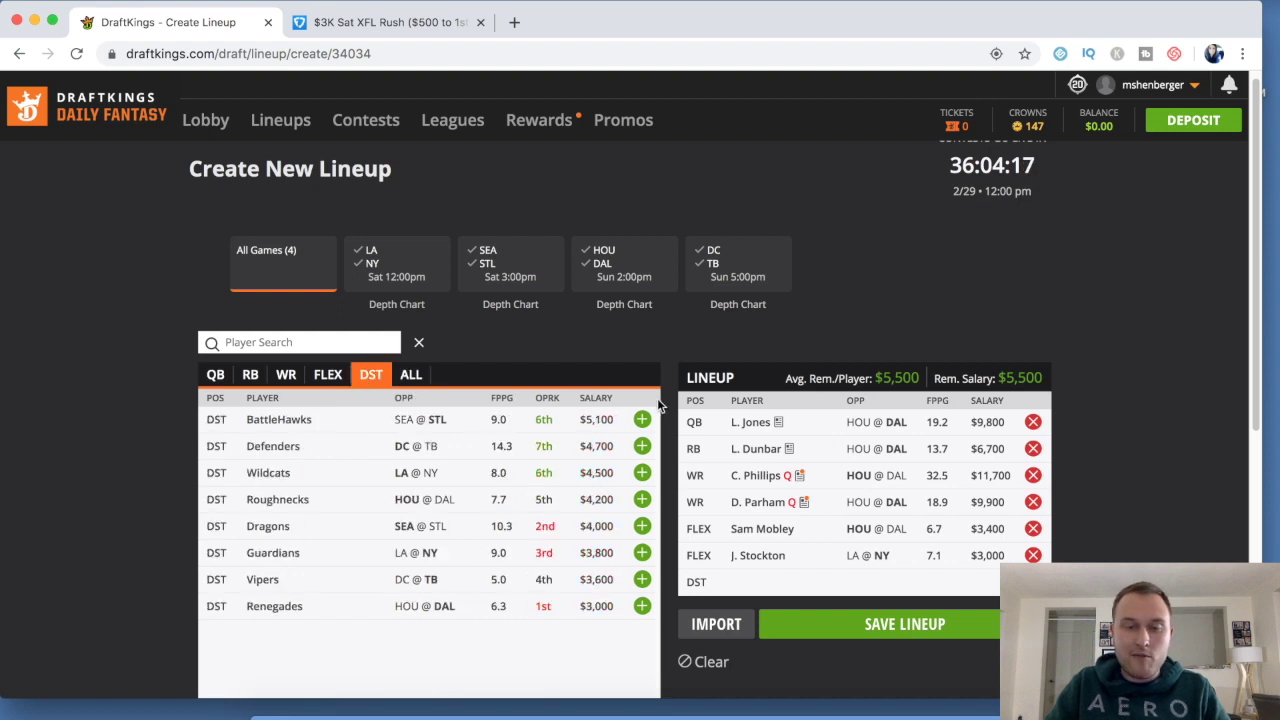
click(642, 420)
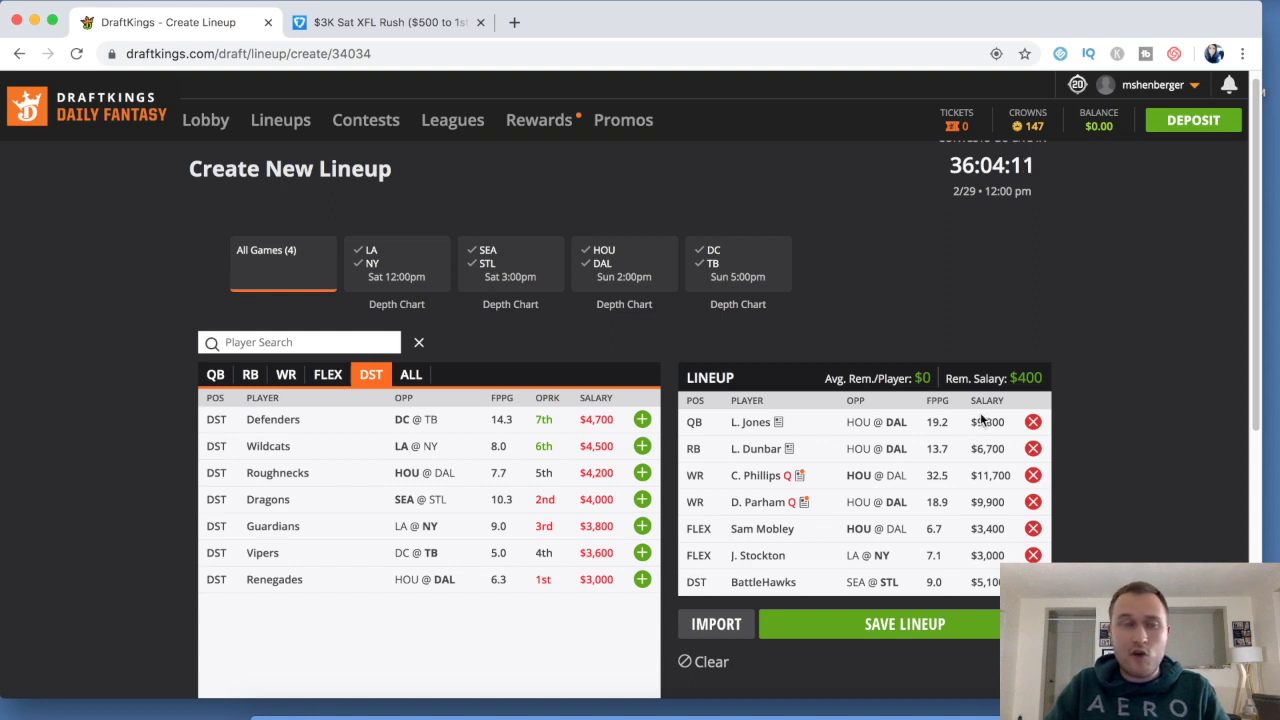
click(713, 663)
- Start a new lineup with quarterback T. Cornelius and running back C. Artis-Payne
click(212, 376)
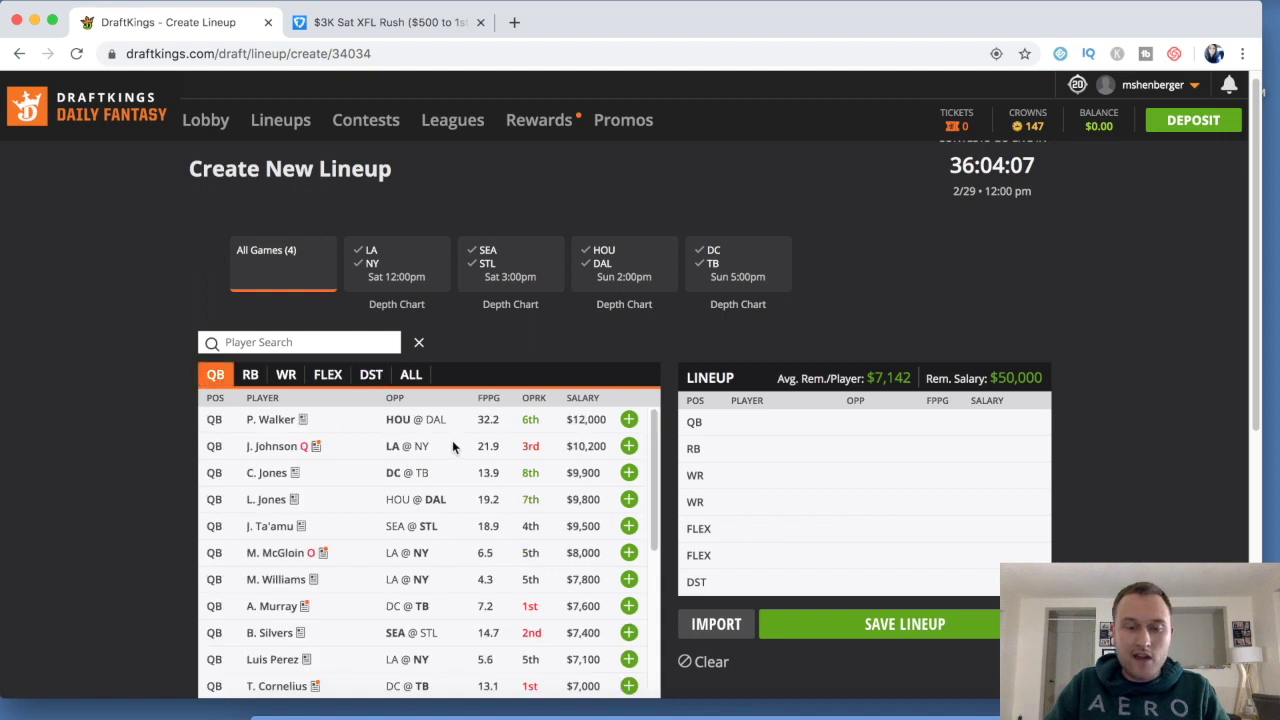
scroll(452, 447, down, 3)
click(629, 553)
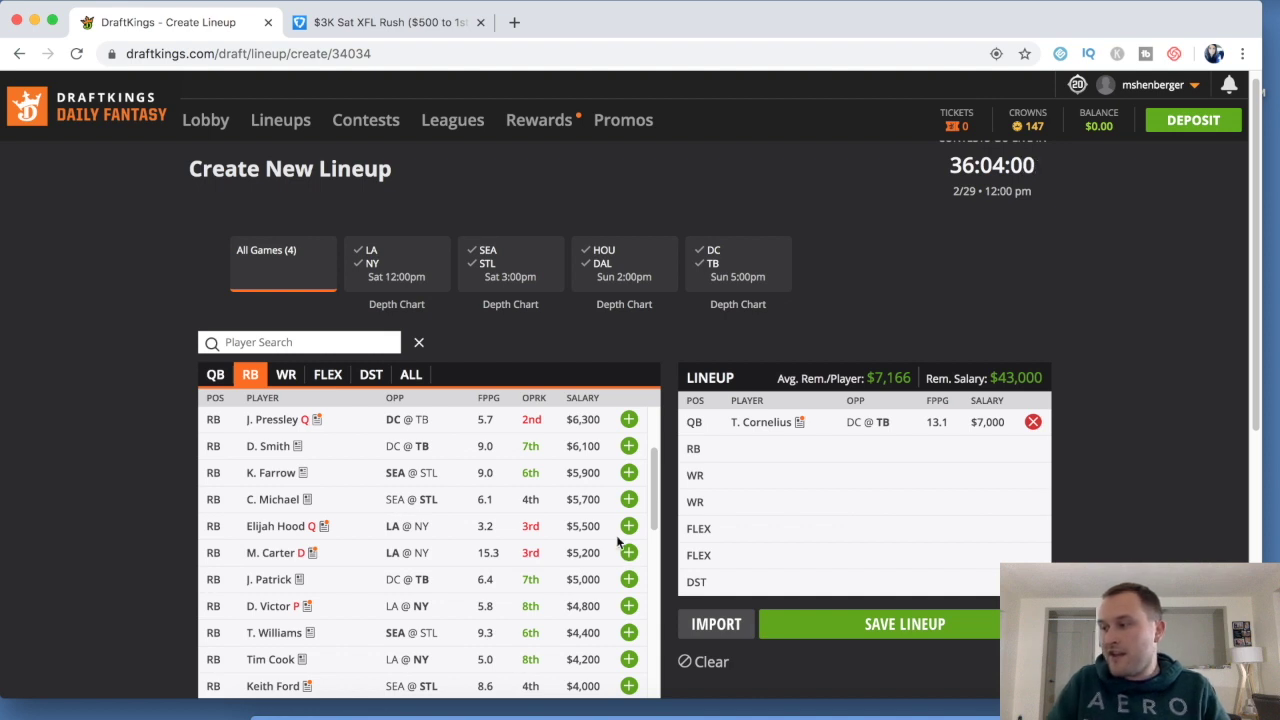
scroll(441, 434, down, 1)
scroll(441, 435, down, 3)
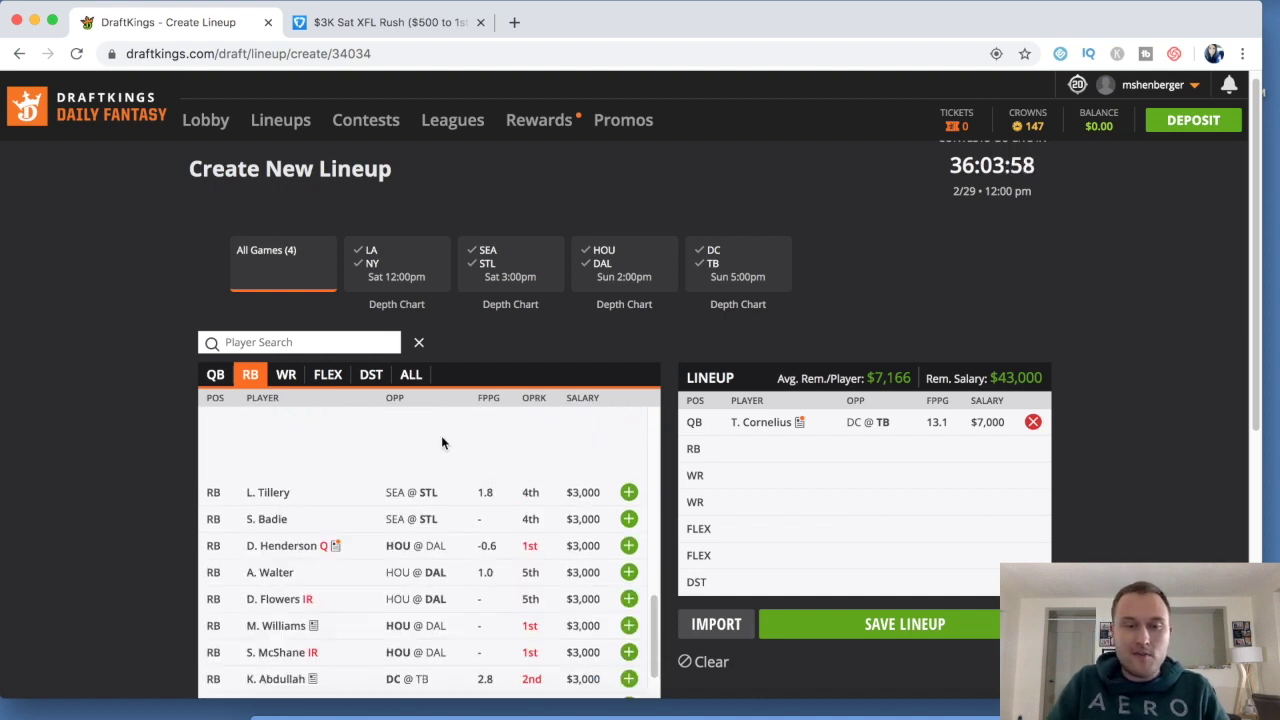
scroll(441, 435, up, 10)
click(628, 420)
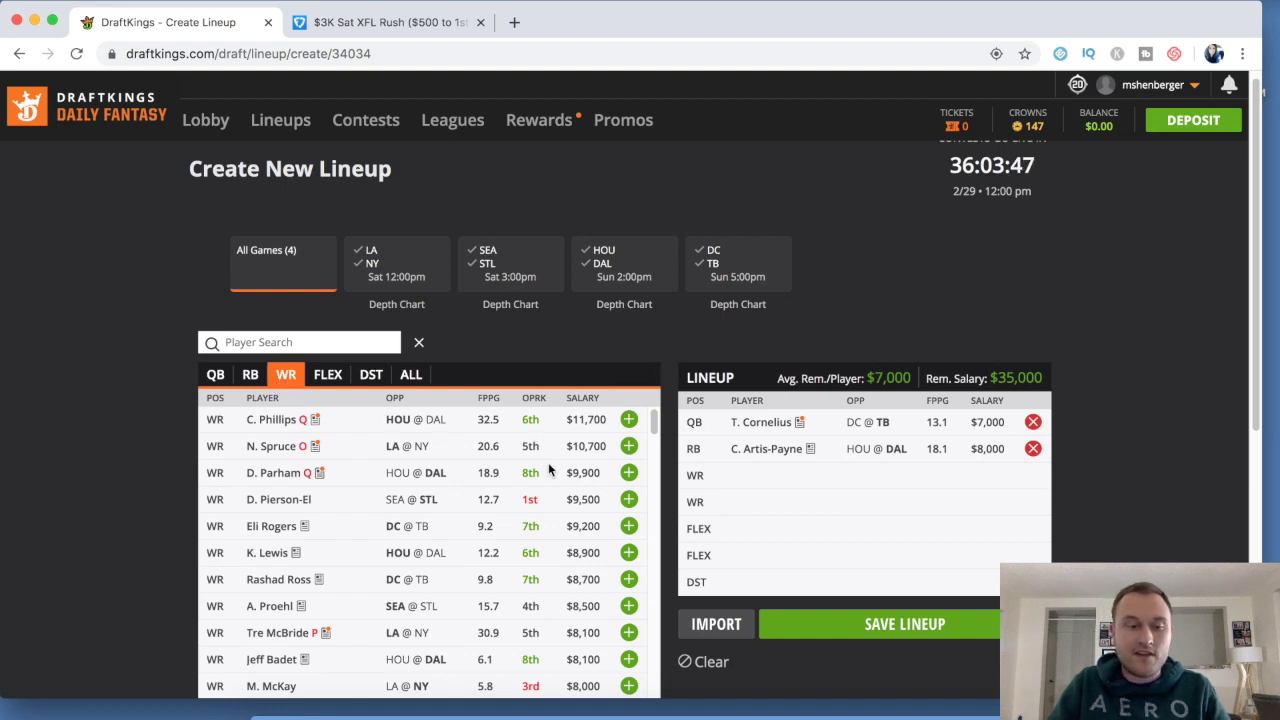
- Fill the two WR slots of the lineup with Rashad Ross and Tre McBride
scroll(548, 462, down, 1)
click(628, 572)
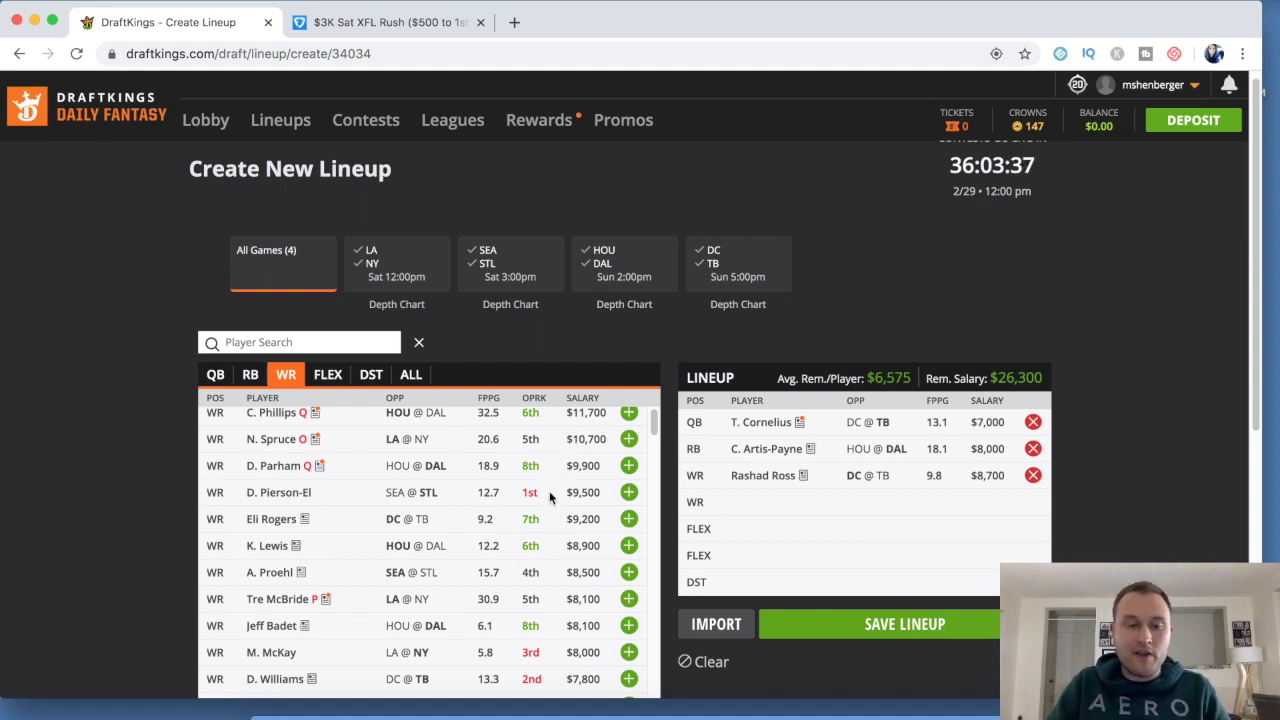
scroll(549, 491, down, 1)
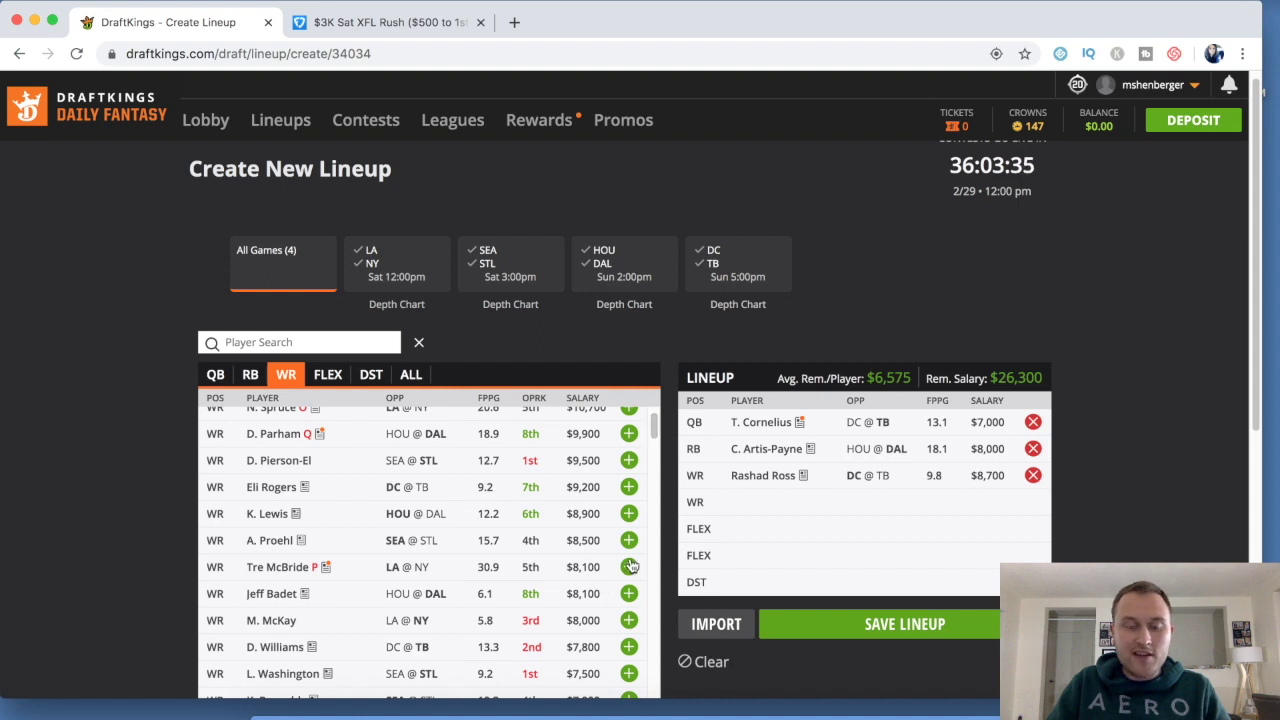
click(629, 566)
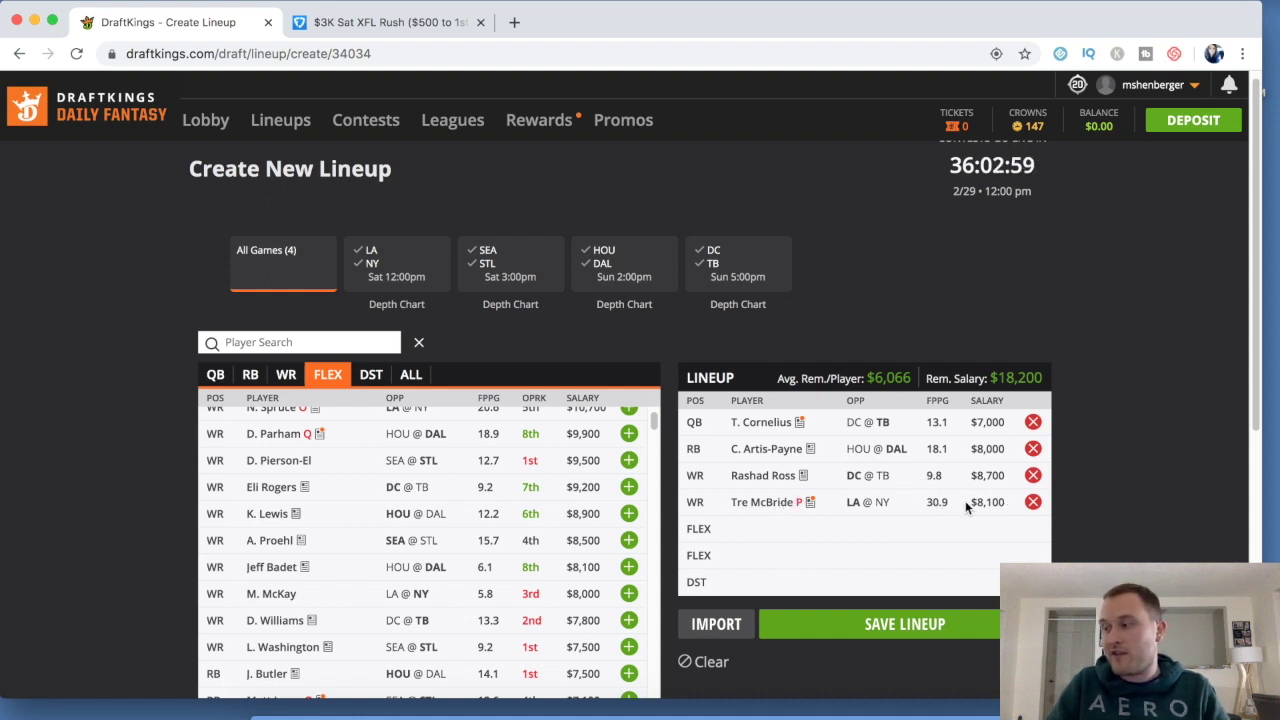
- Fill the FLEX slots with K. Lewis and Sam Mobley, searching "mob" for the latter, and take the BattleHawks as defense
click(287, 378)
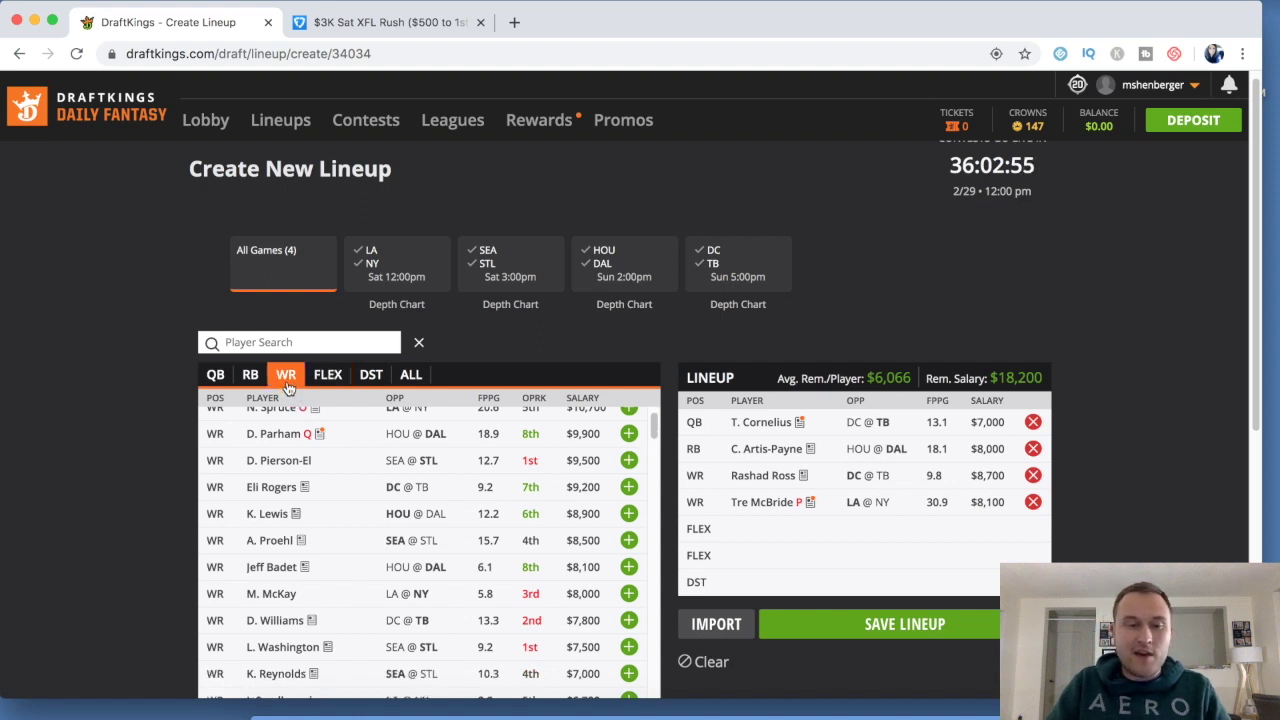
scroll(432, 456, up, 2)
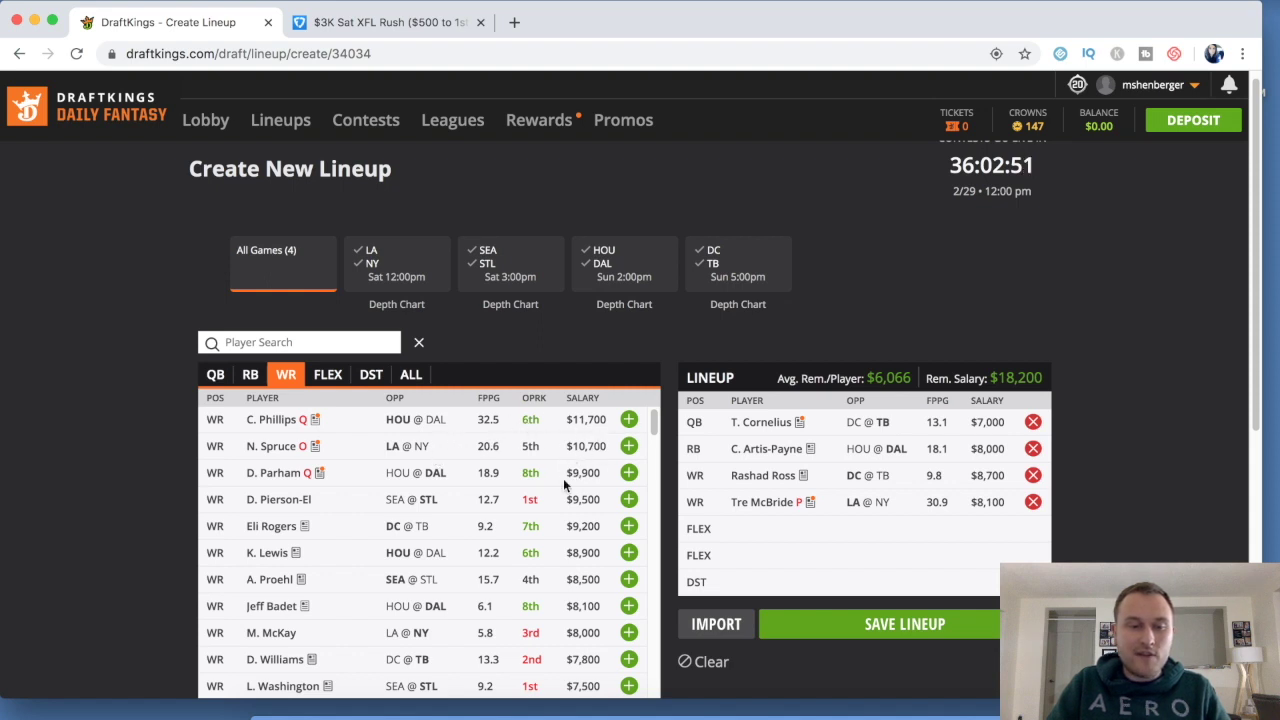
click(628, 553)
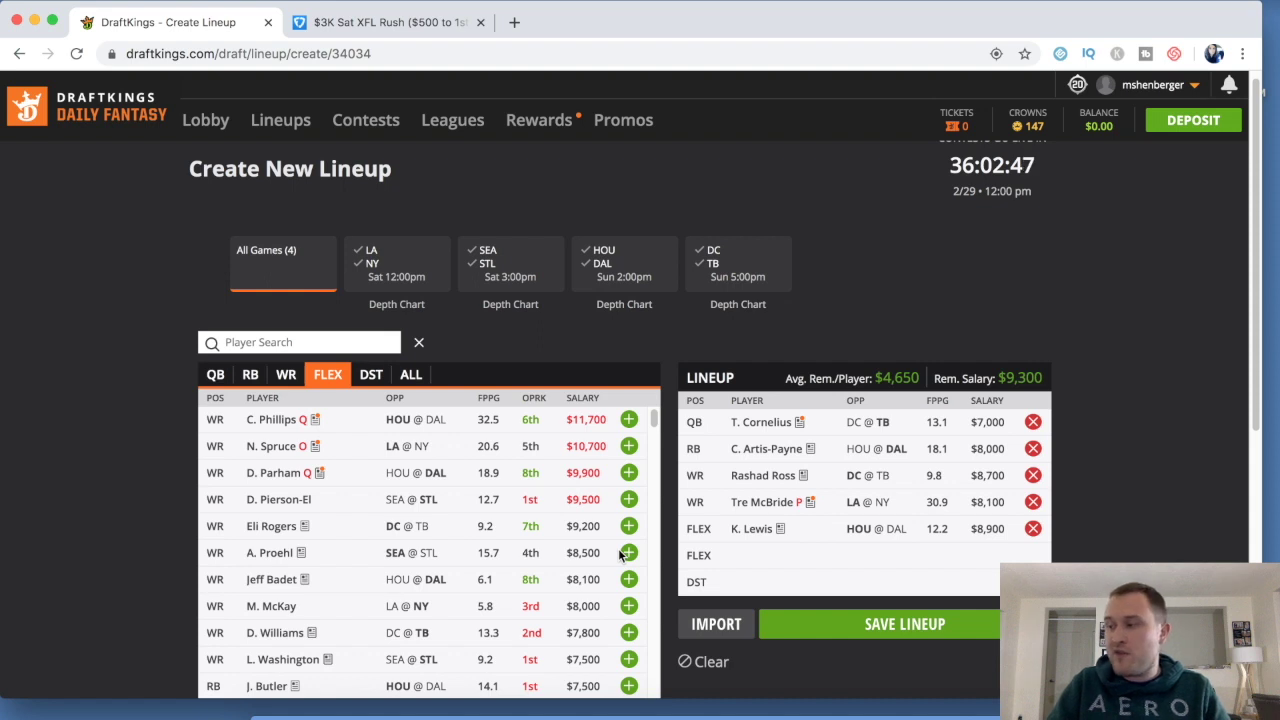
click(287, 342)
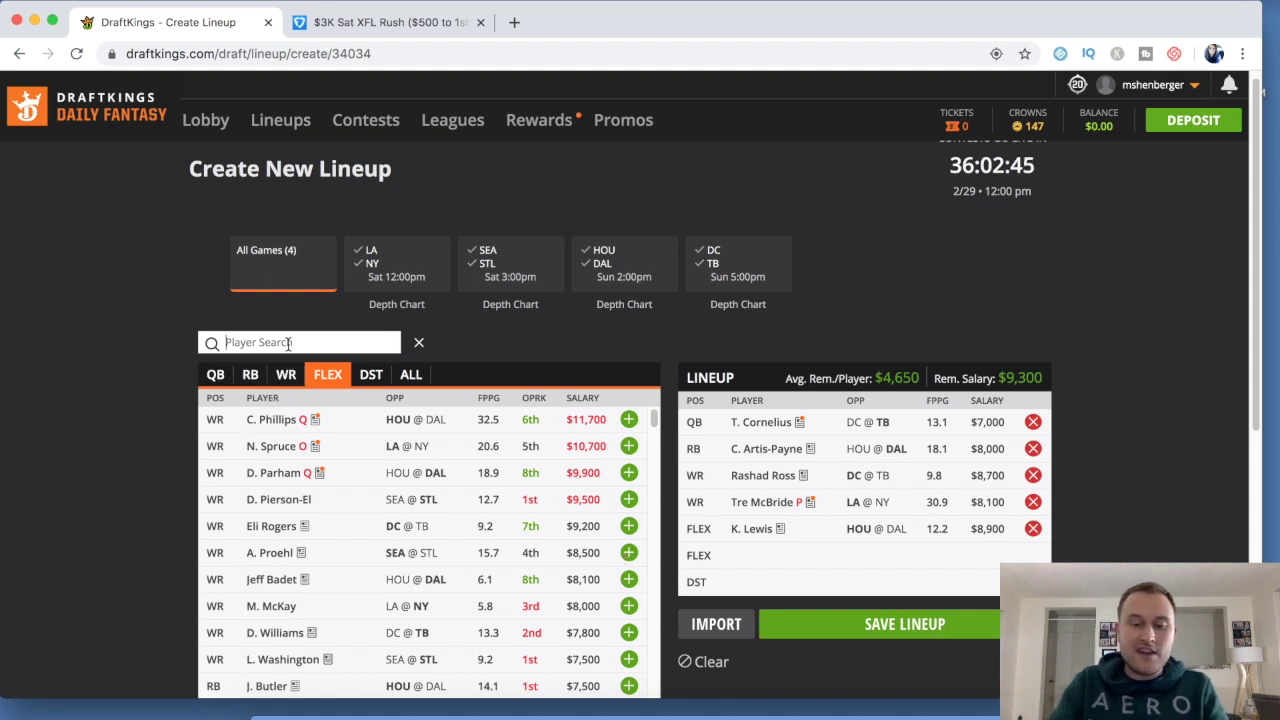
text(mob)
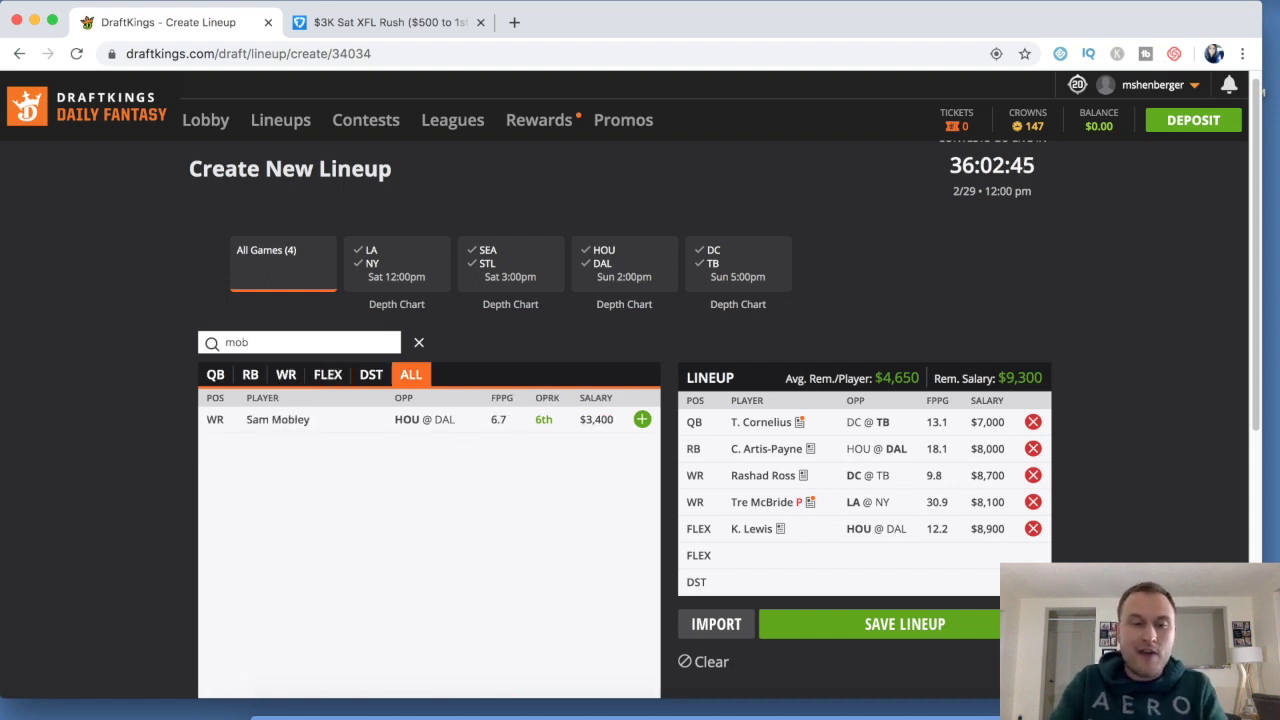
click(642, 419)
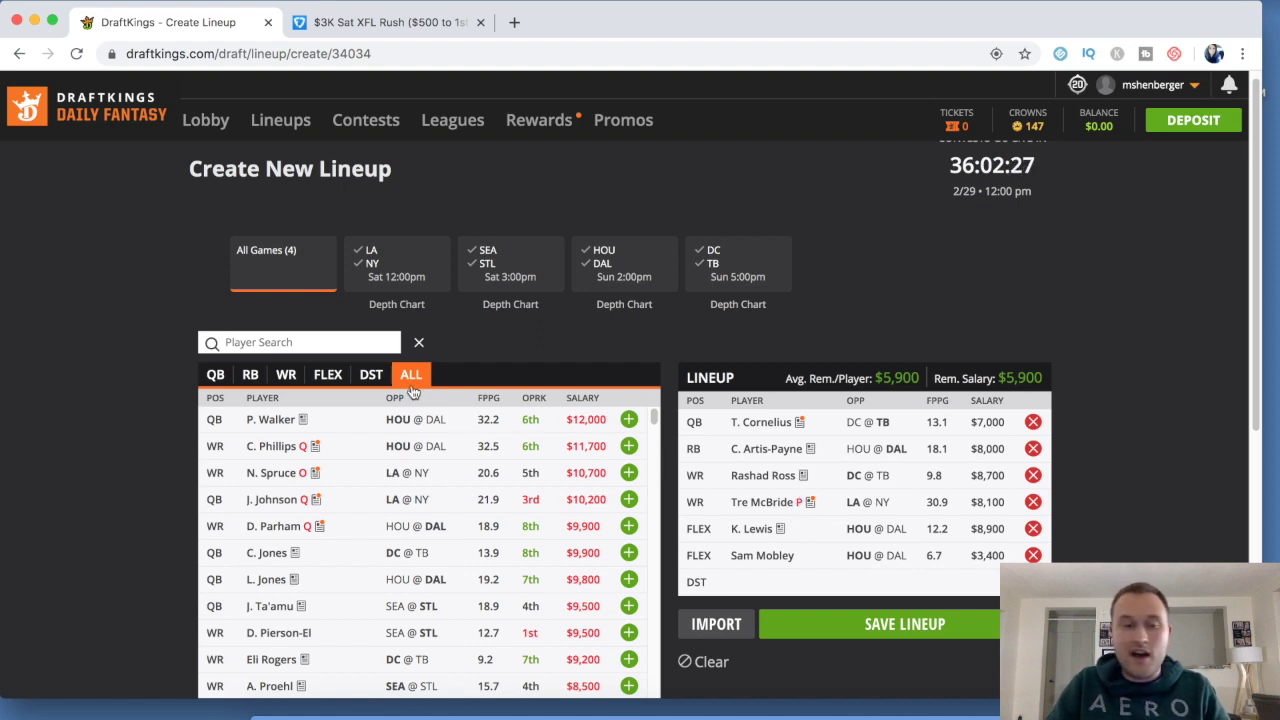
click(372, 374)
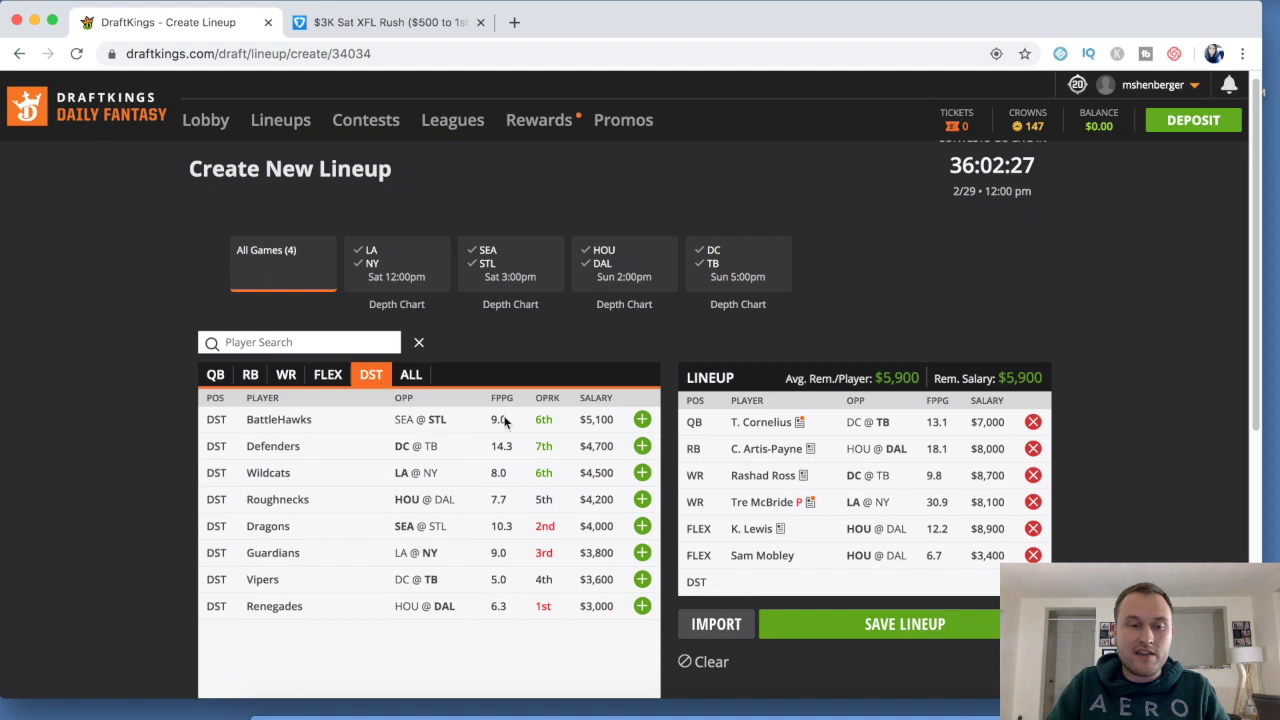
click(642, 419)
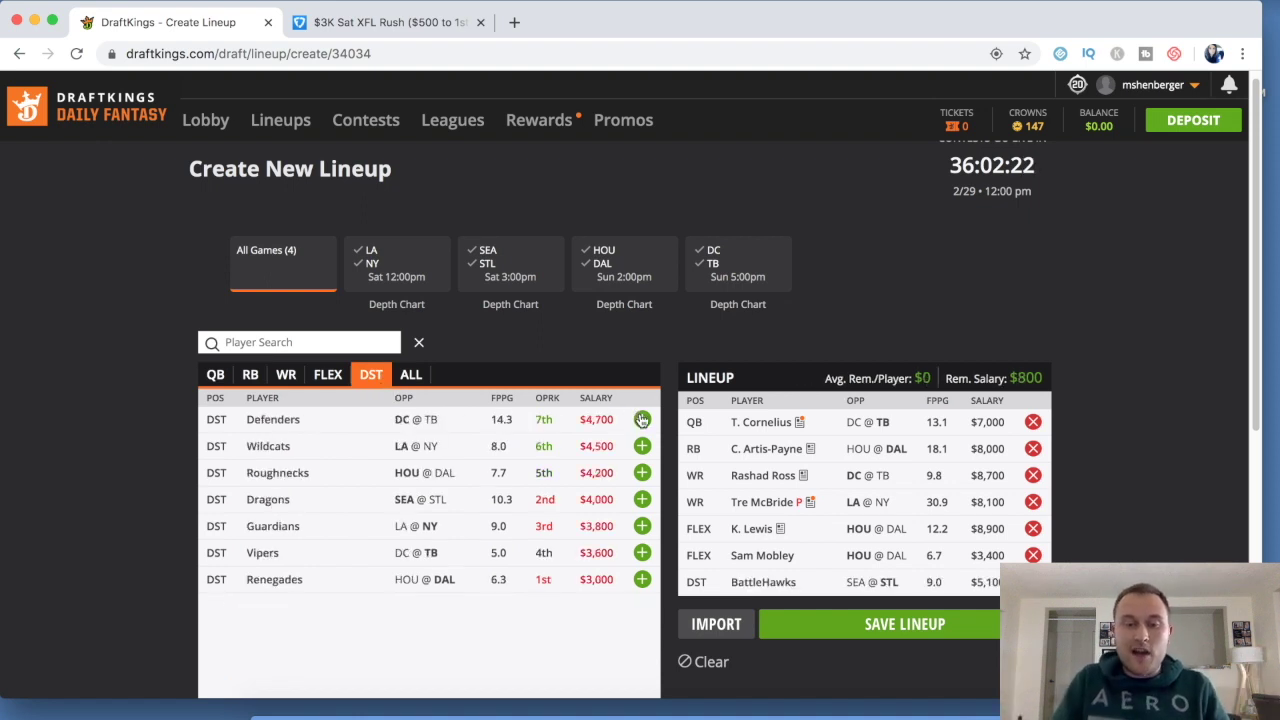
- Leave the draft without saving and review the players and remaining salary of the upcoming XFL Classic lineups in My Lineups
click(297, 131)
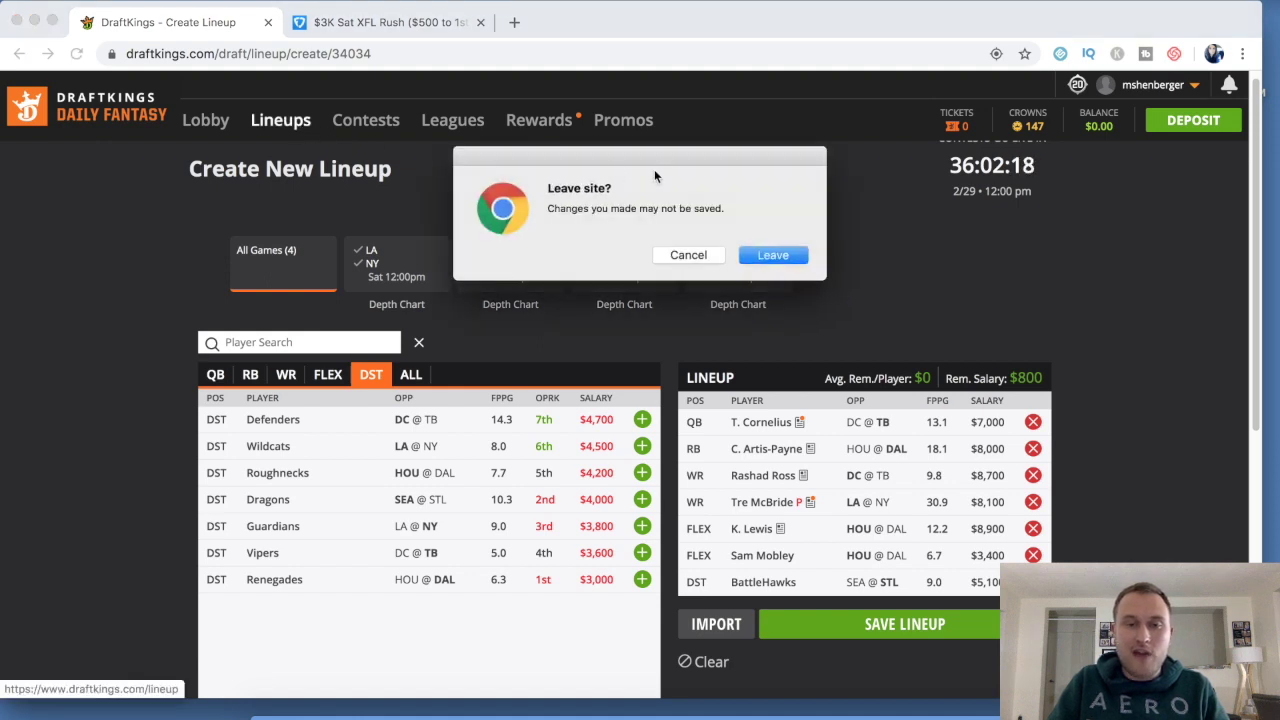
click(775, 255)
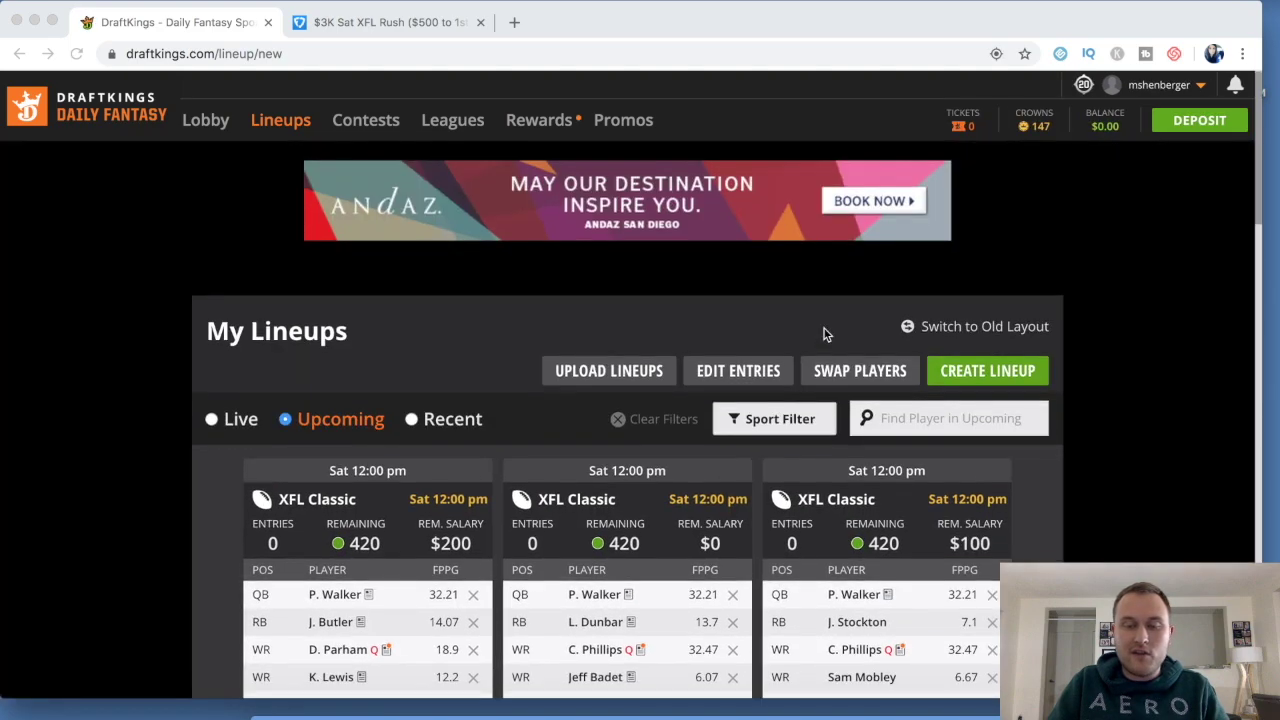
scroll(825, 335, down, 2)
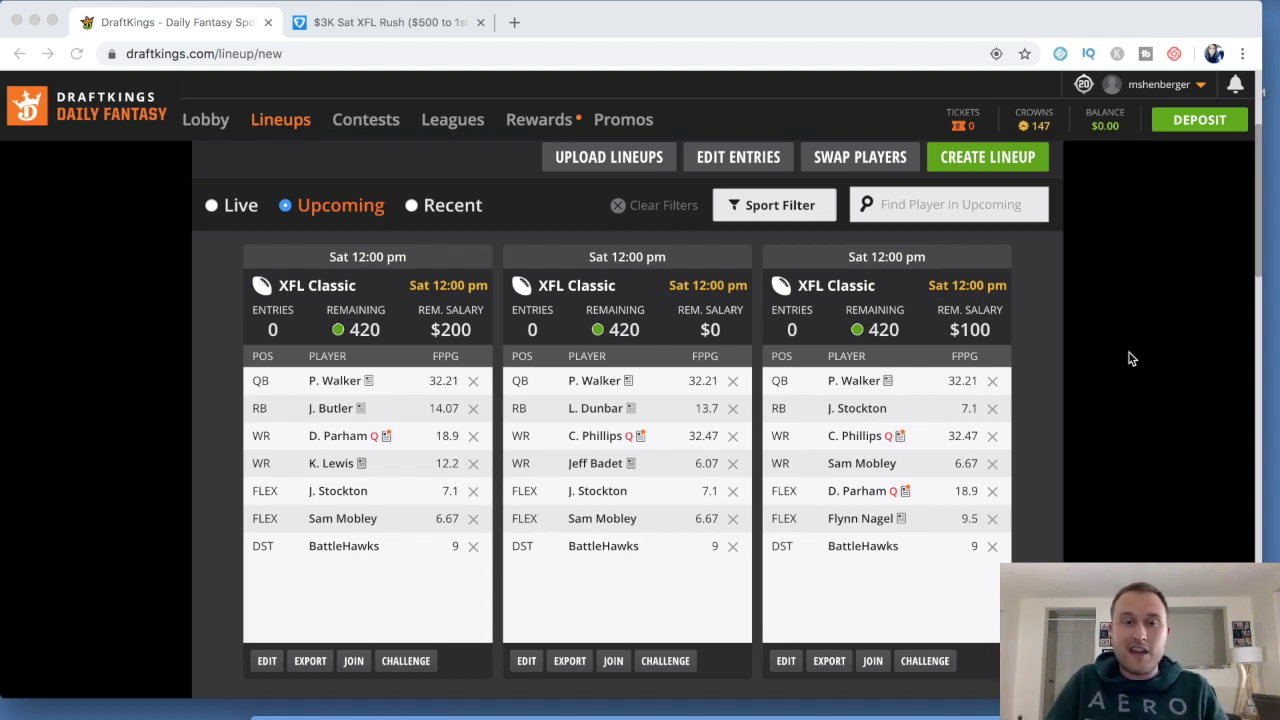
scroll(1090, 356, down, 1)
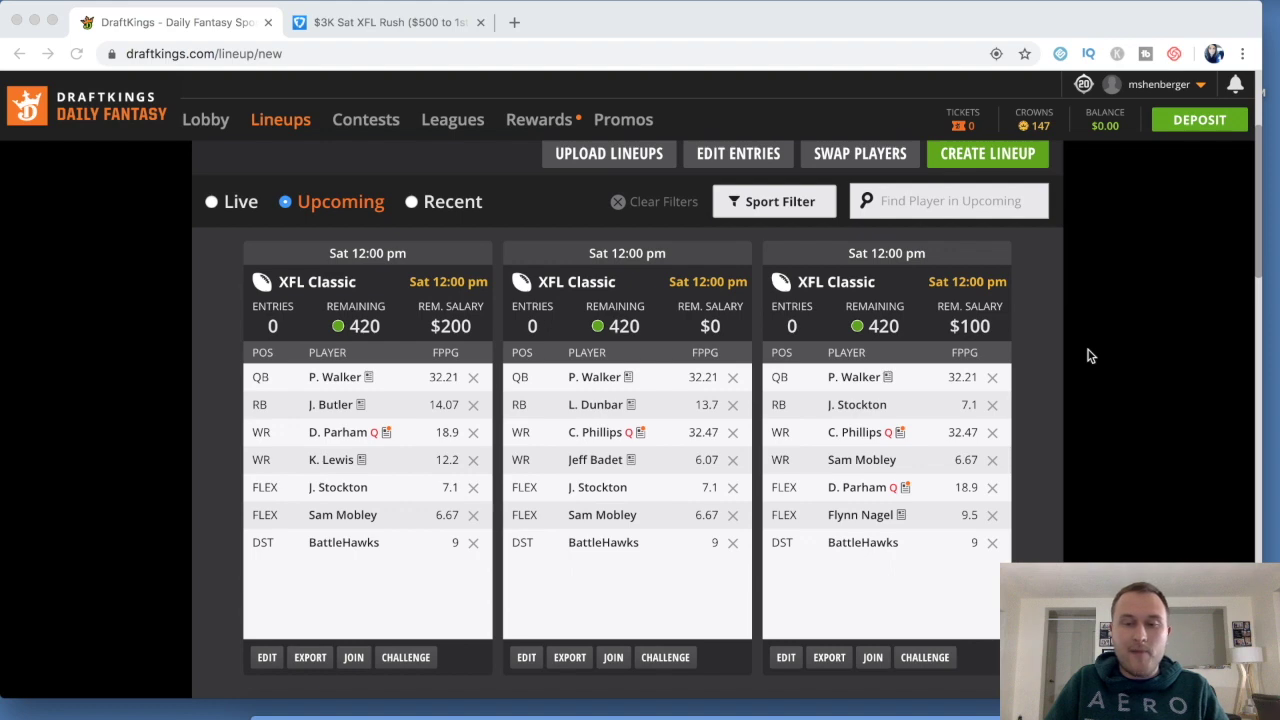
scroll(1088, 354, down, 8)
scroll(1088, 352, up, 2)
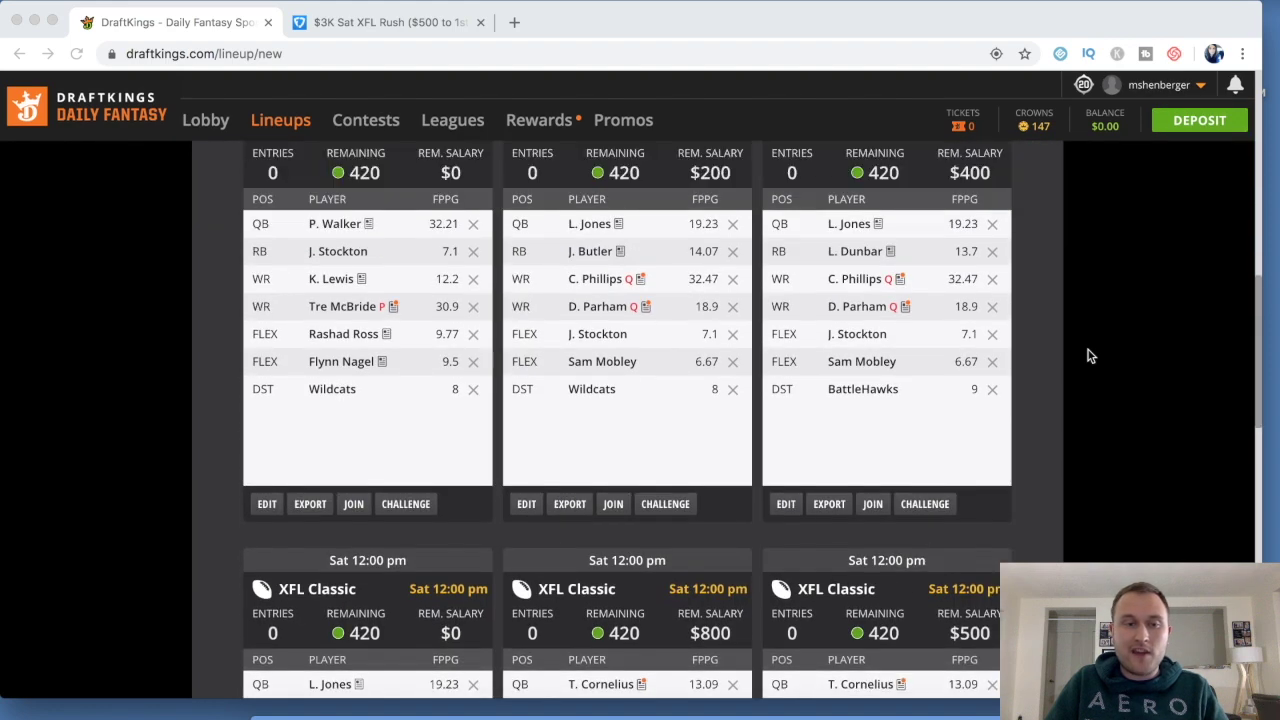
scroll(1088, 350, down, 1)
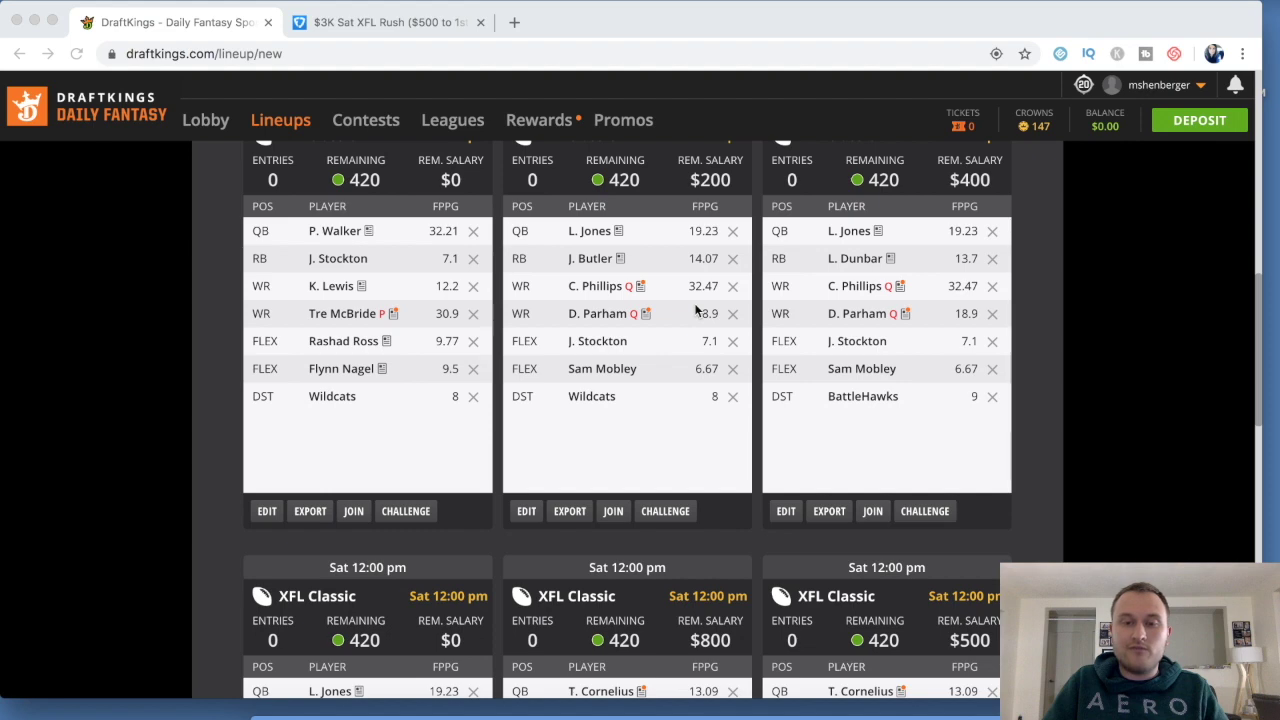
scroll(697, 310, down, 4)
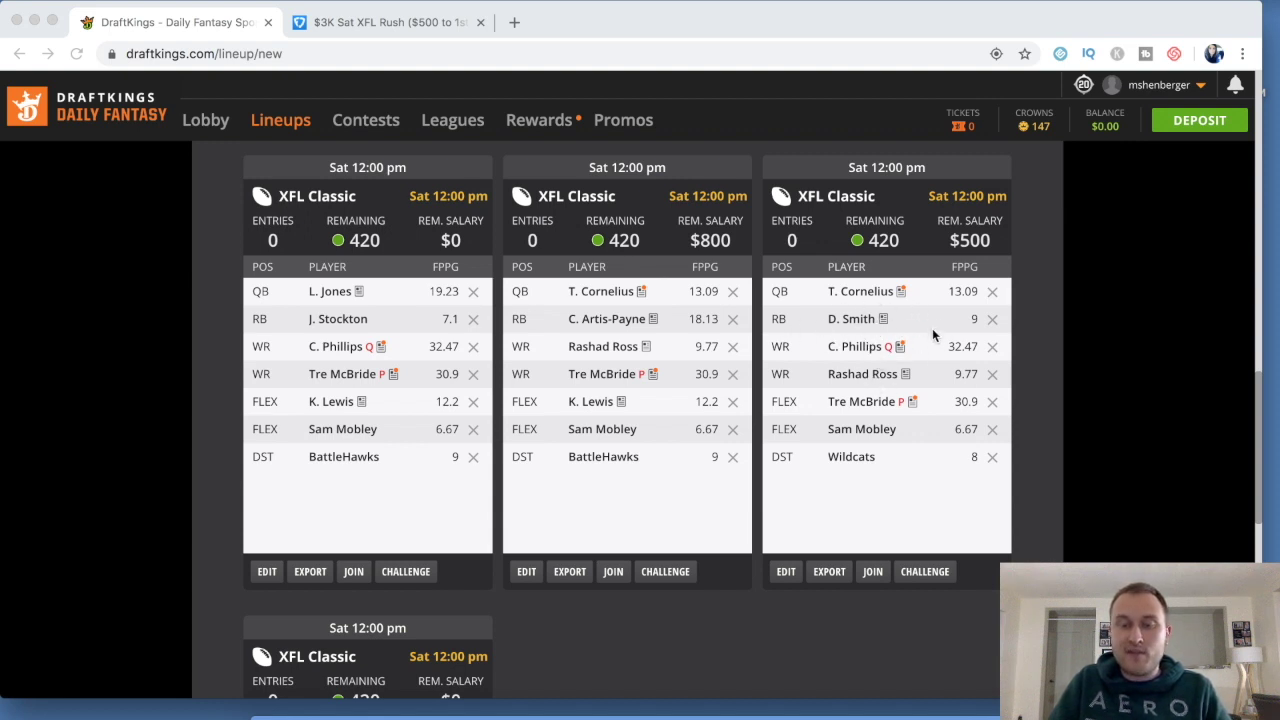
scroll(870, 314, down, 3)
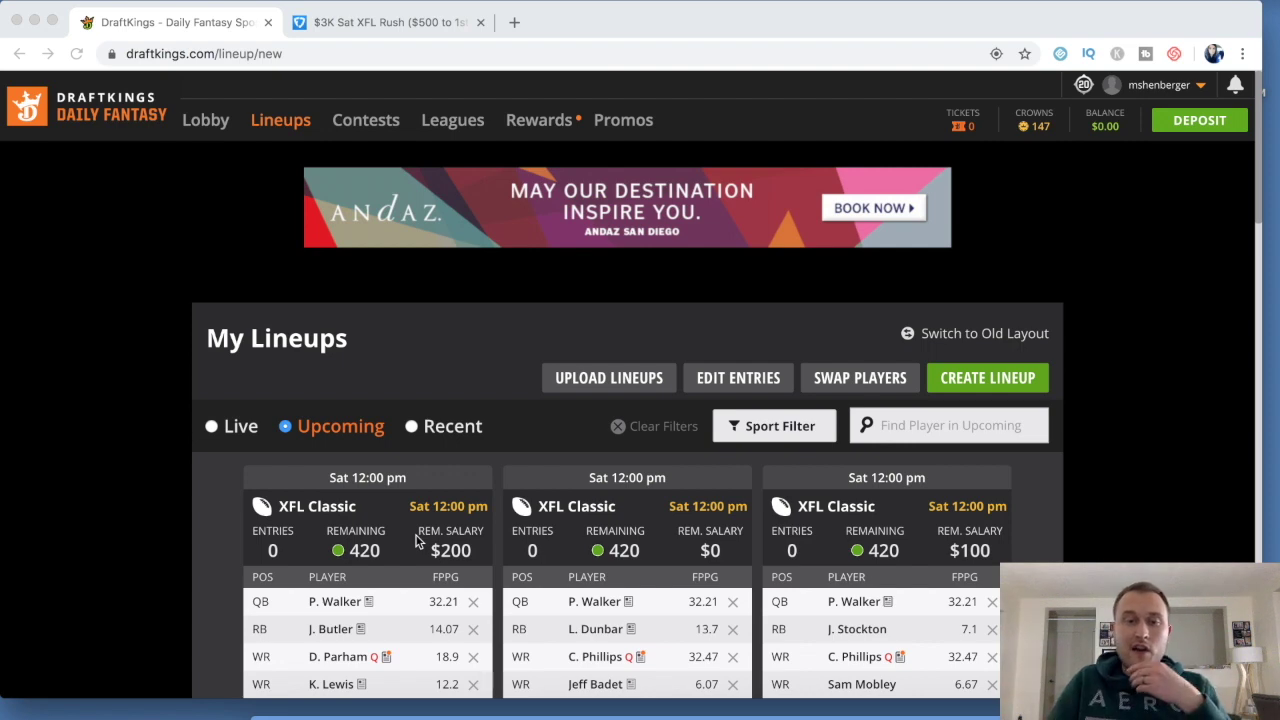
scroll(418, 541, down, 3)
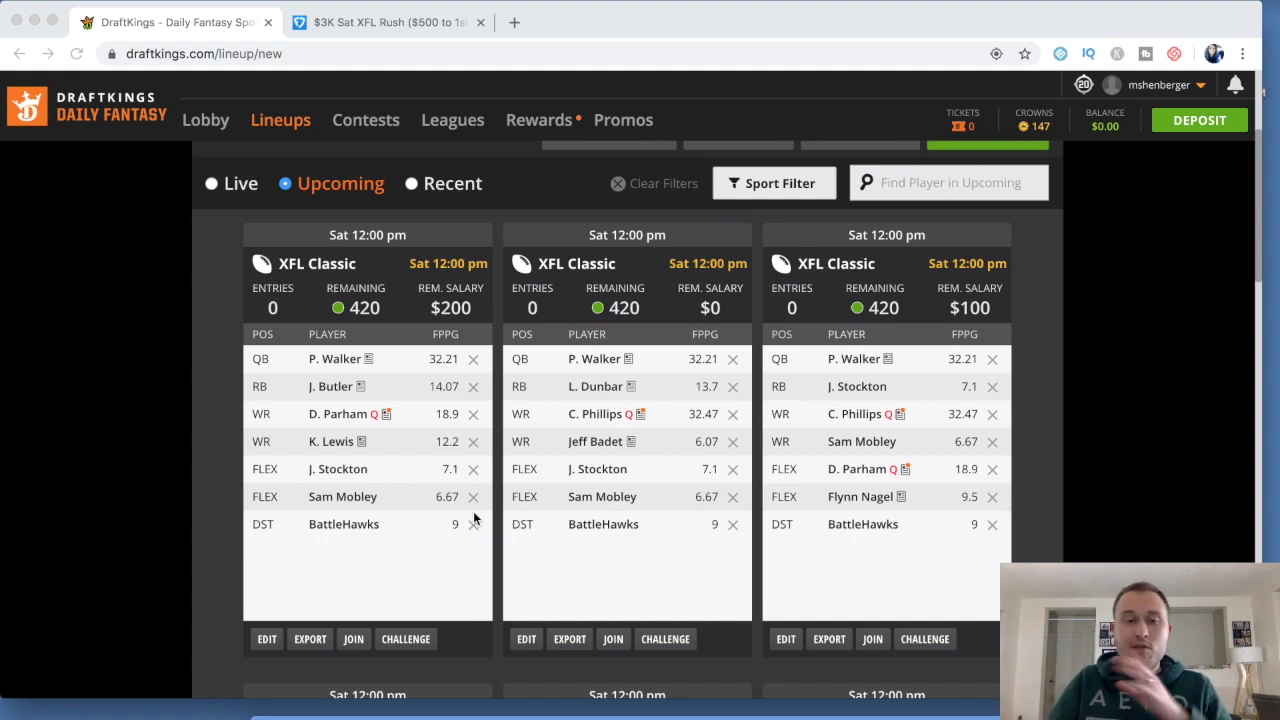
scroll(540, 502, up, 2)
scroll(545, 502, up, 3)
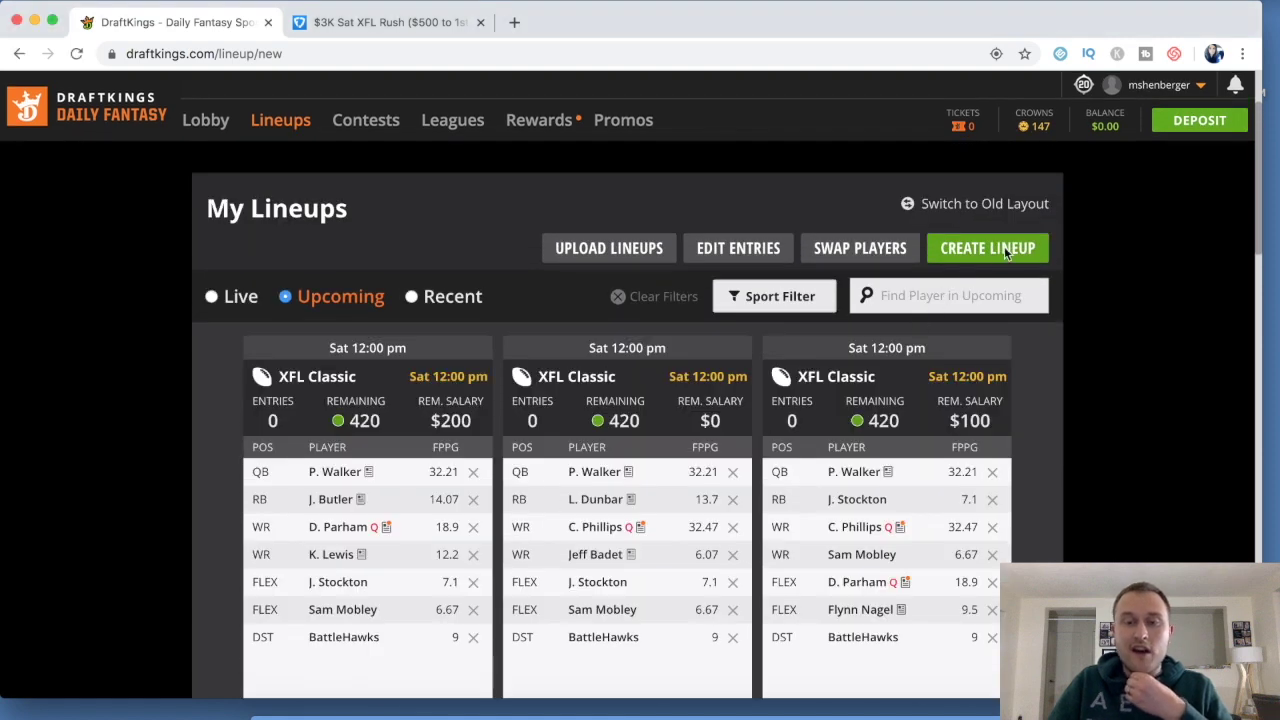
- Create a new XFL Classic lineup for the 2/29 12:00pm start with 4 games
click(1005, 252)
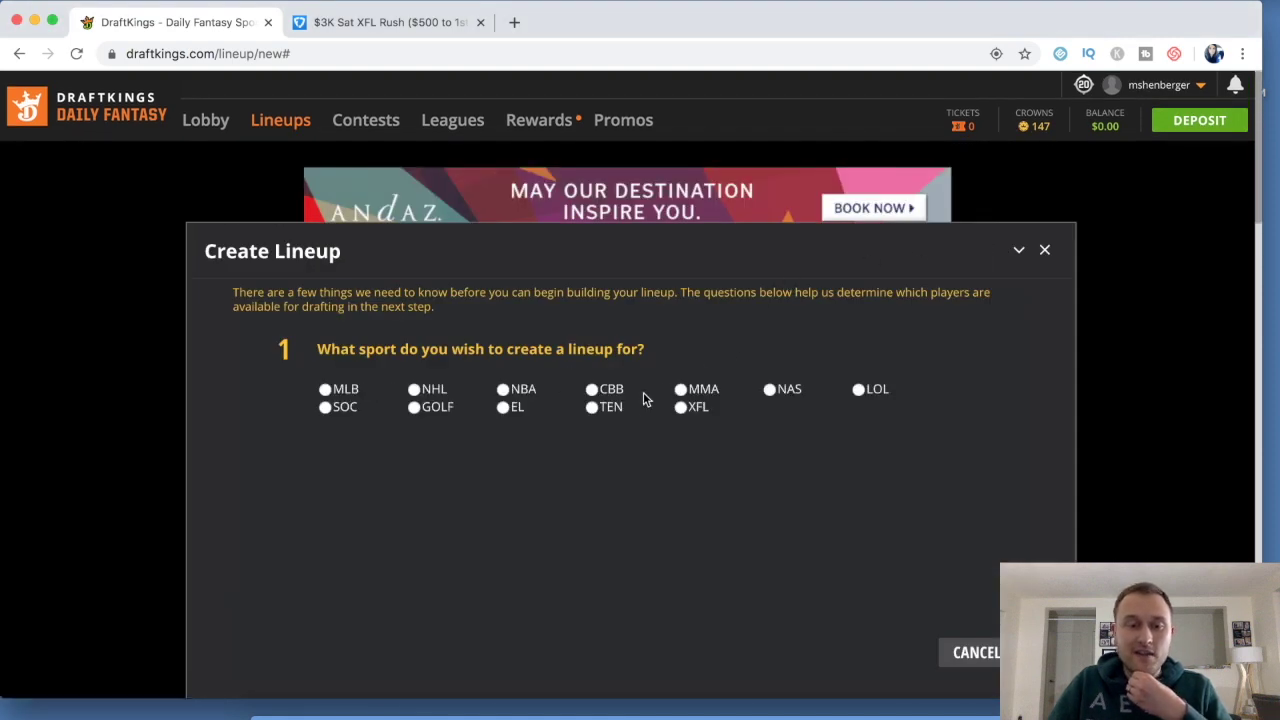
click(681, 407)
click(377, 499)
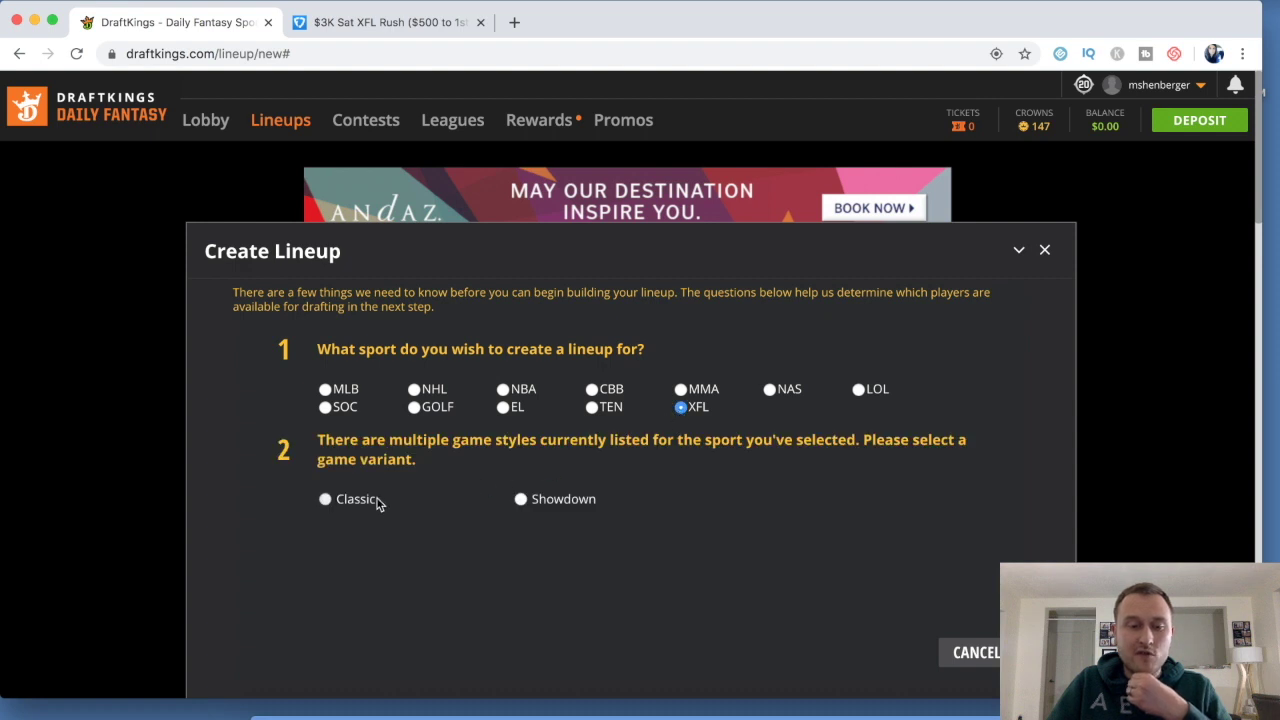
click(352, 609)
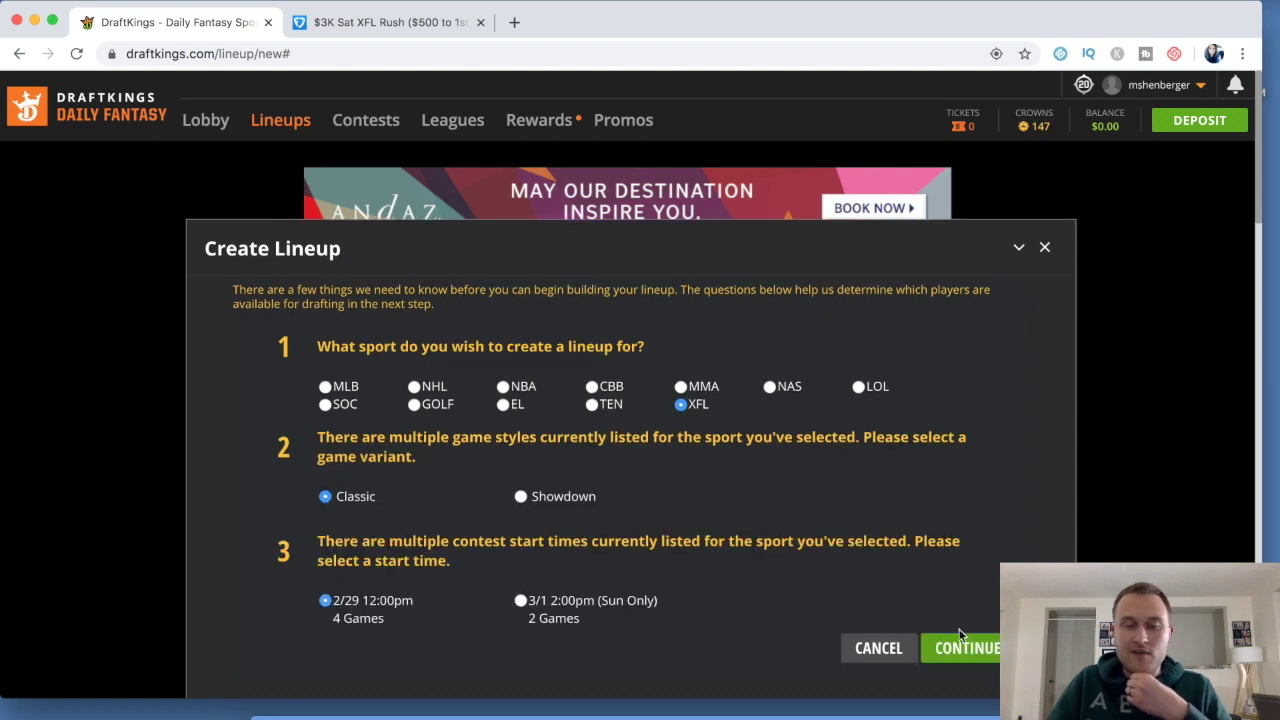
click(955, 648)
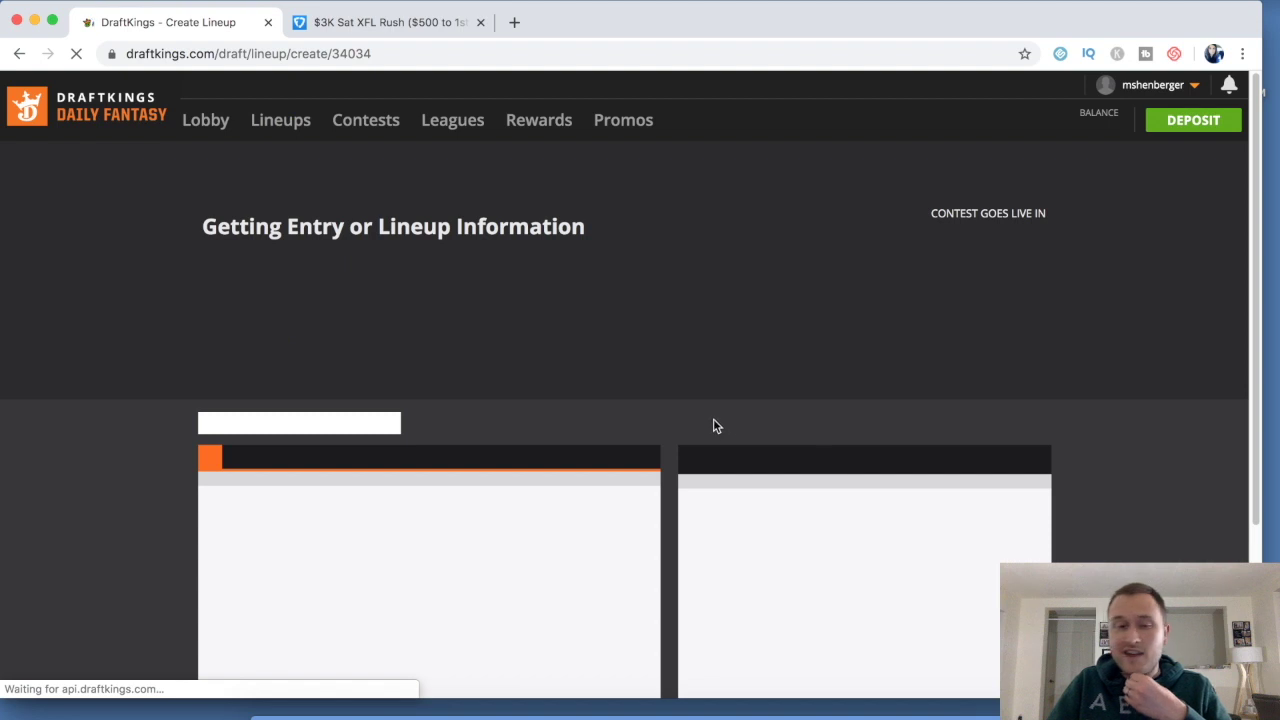
- Add quarterback P. Walker and running back C. Artis-Payne to the empty lineup
scroll(705, 417, down, 3)
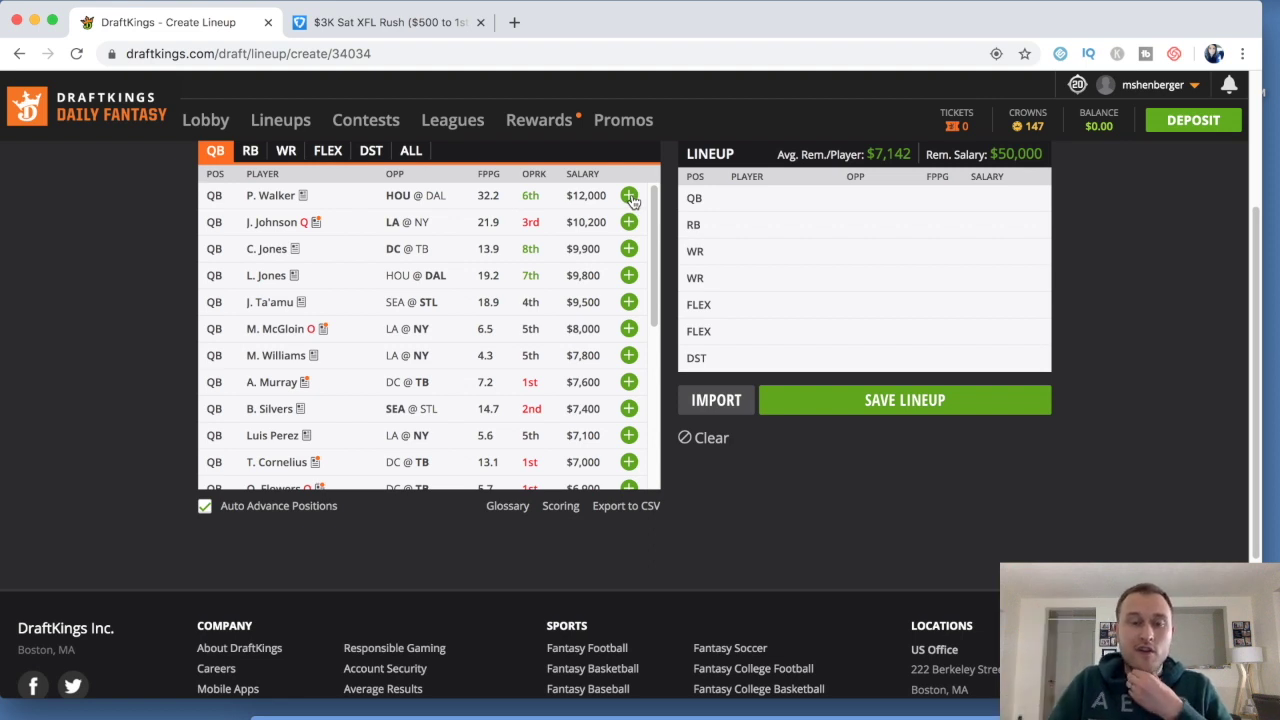
click(629, 196)
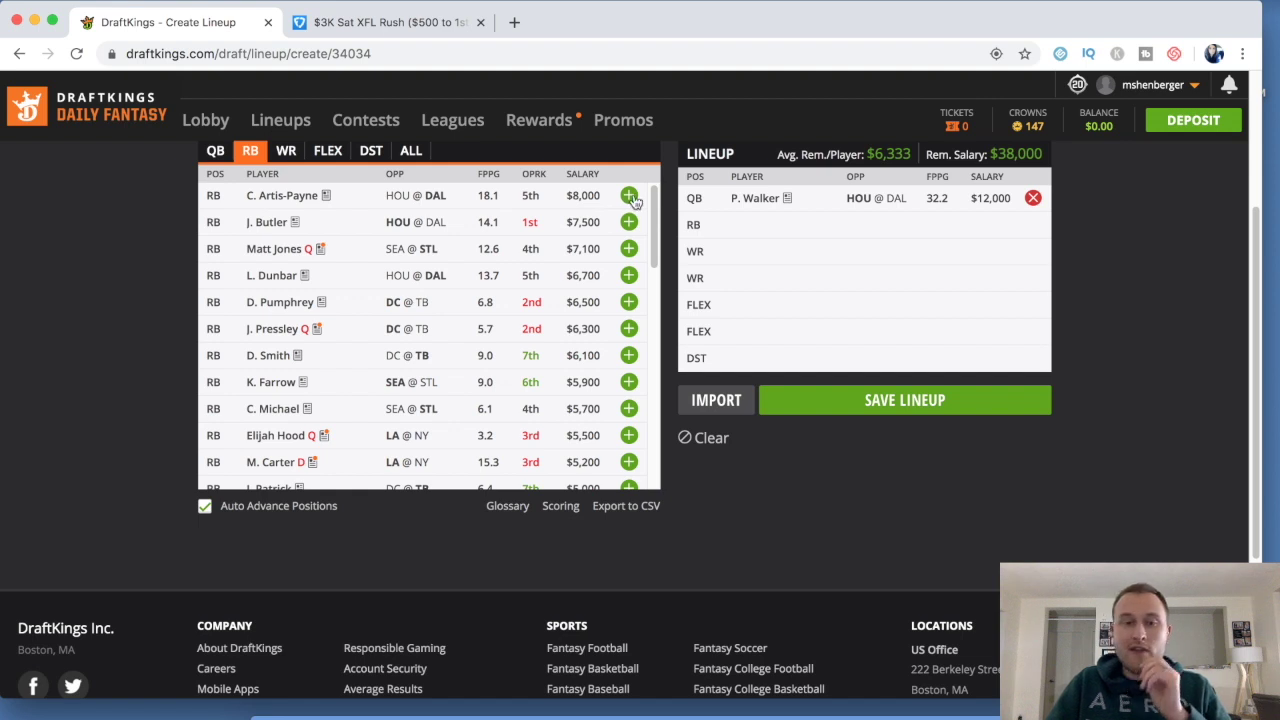
click(629, 196)
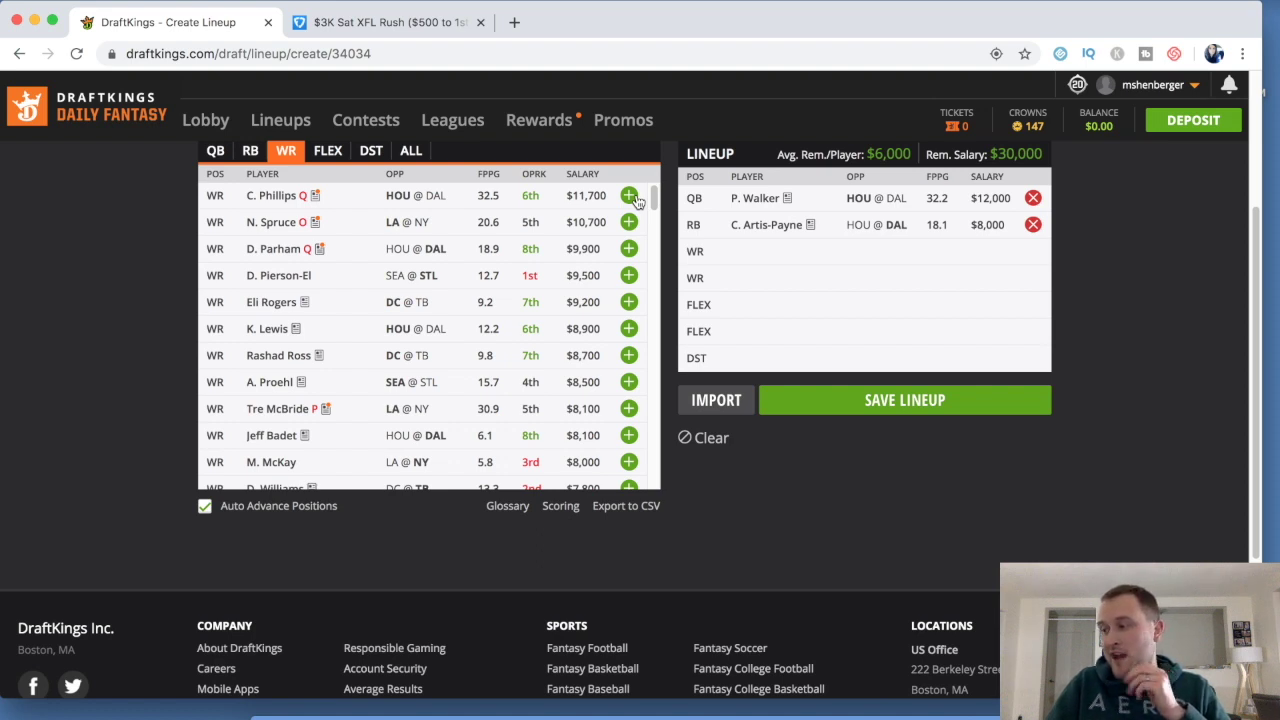
- Search for "thom" and "nag" to fill the two WR slots with D. Thompkins and Flynn Nagel
scroll(390, 250, down, 1)
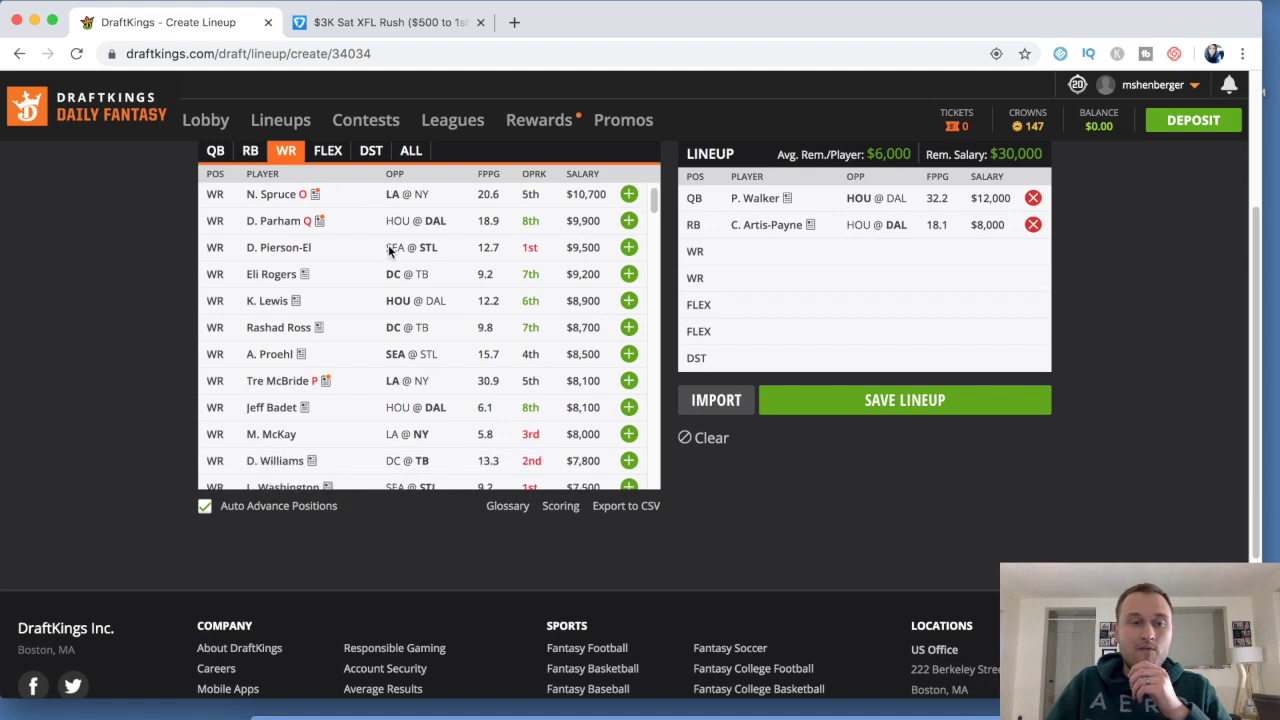
scroll(388, 250, up, 1)
scroll(157, 280, up, 3)
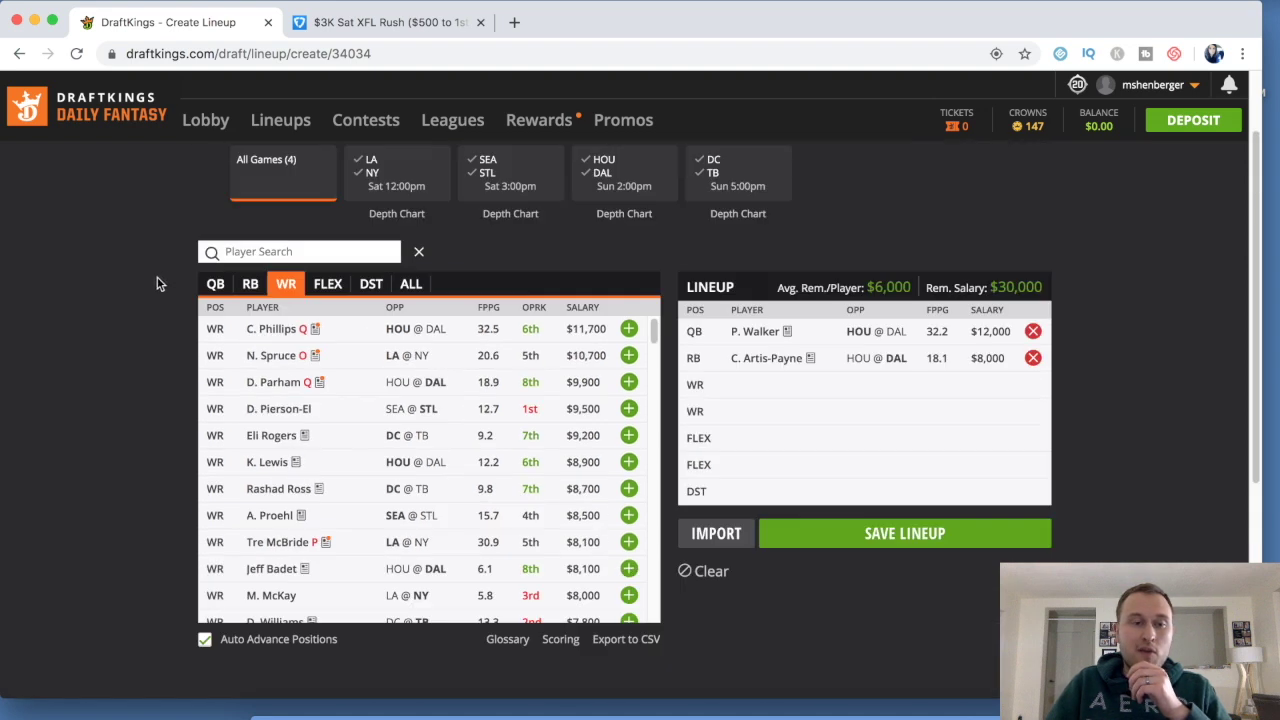
click(262, 251)
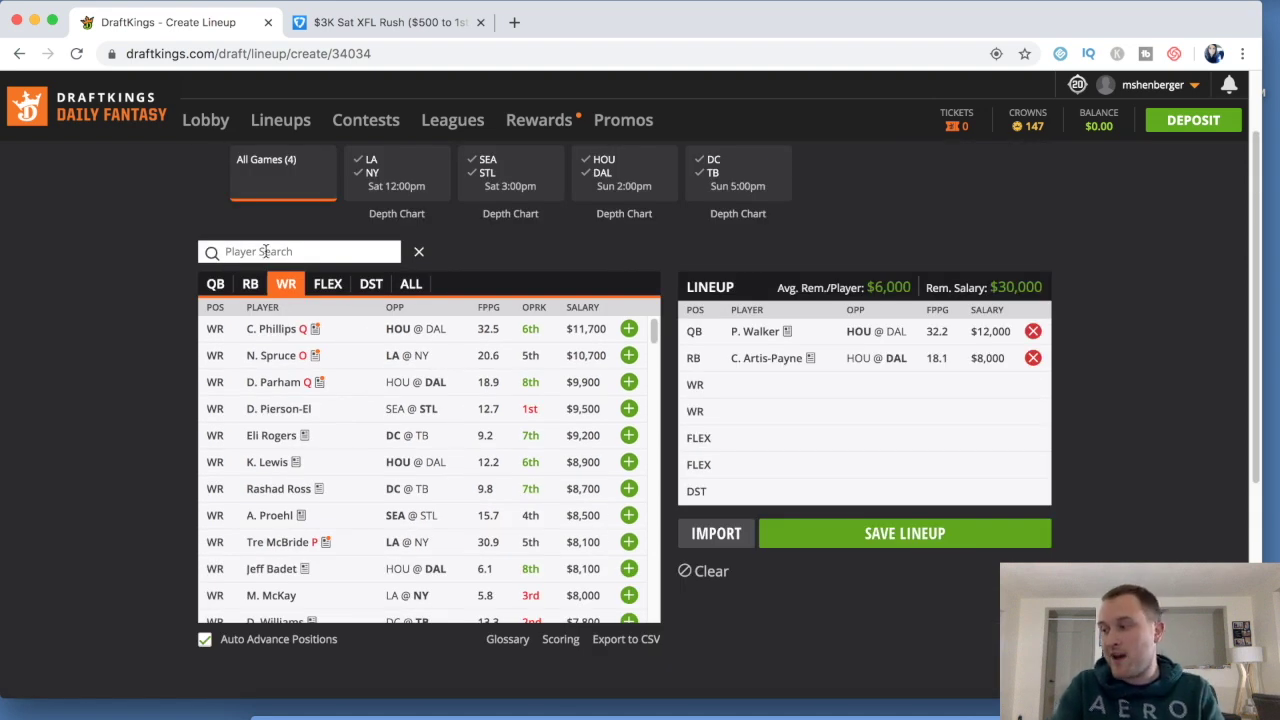
text(thom)
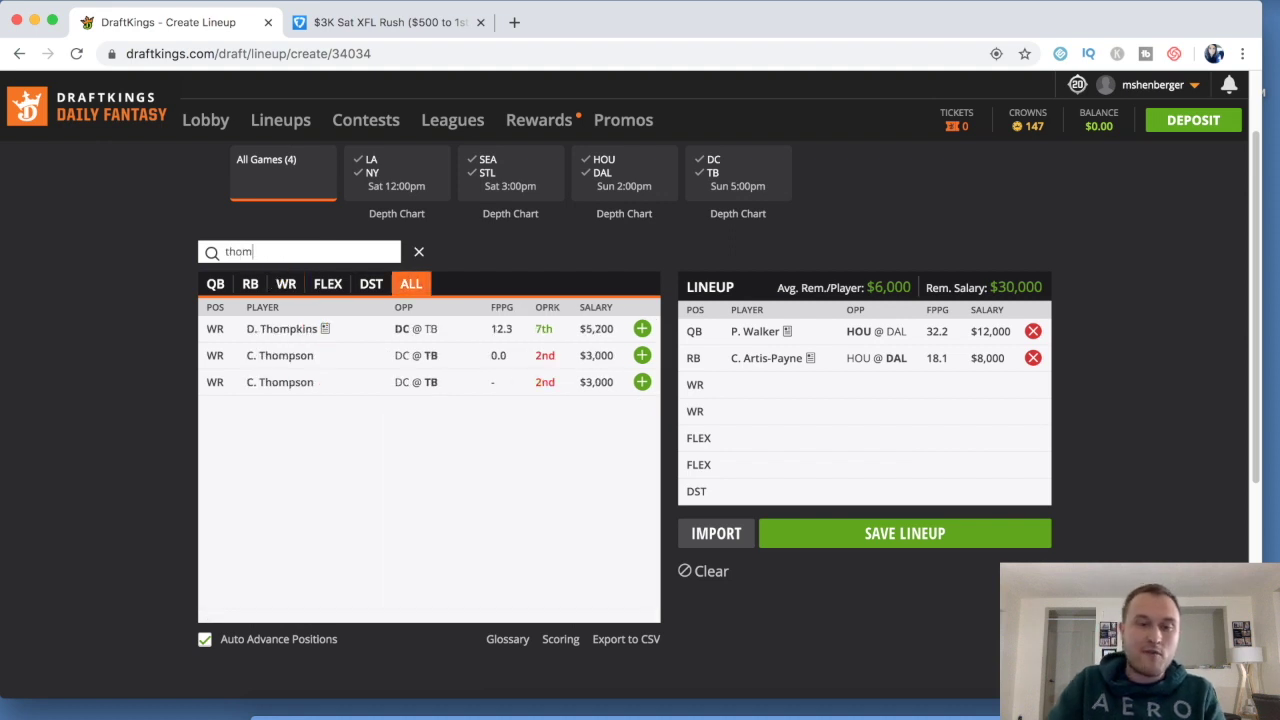
click(642, 329)
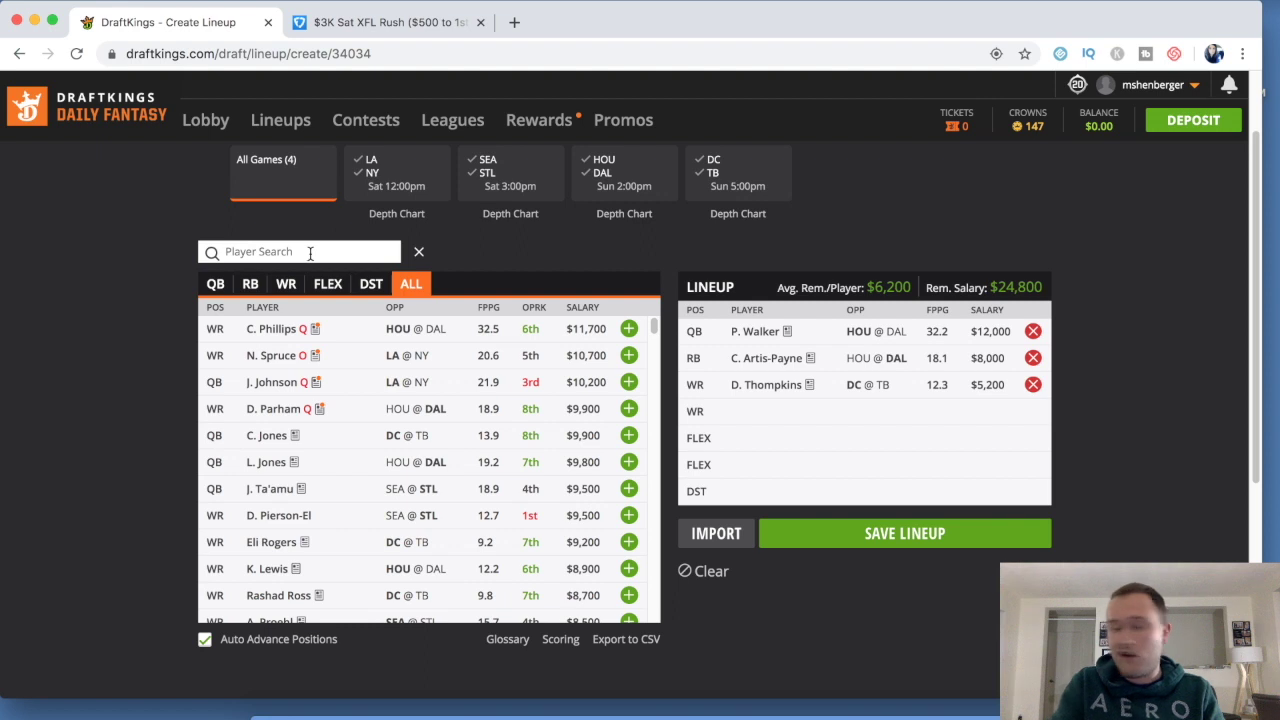
text(nag)
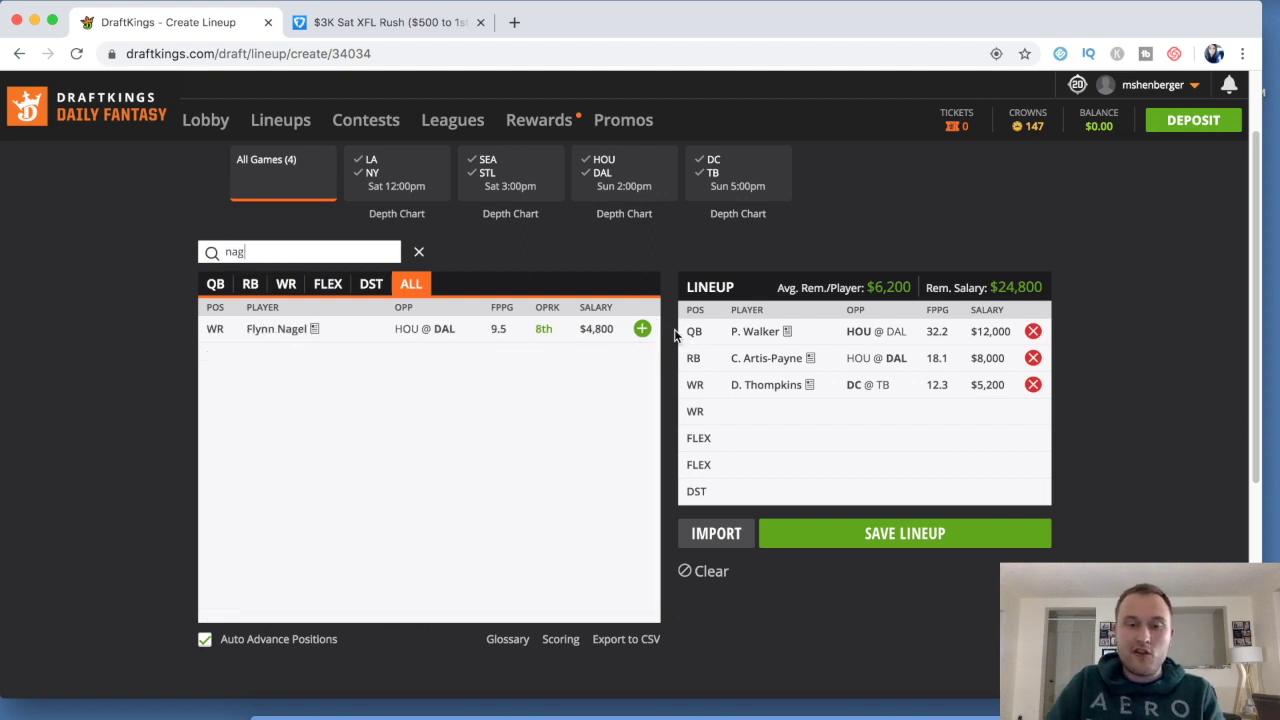
click(642, 330)
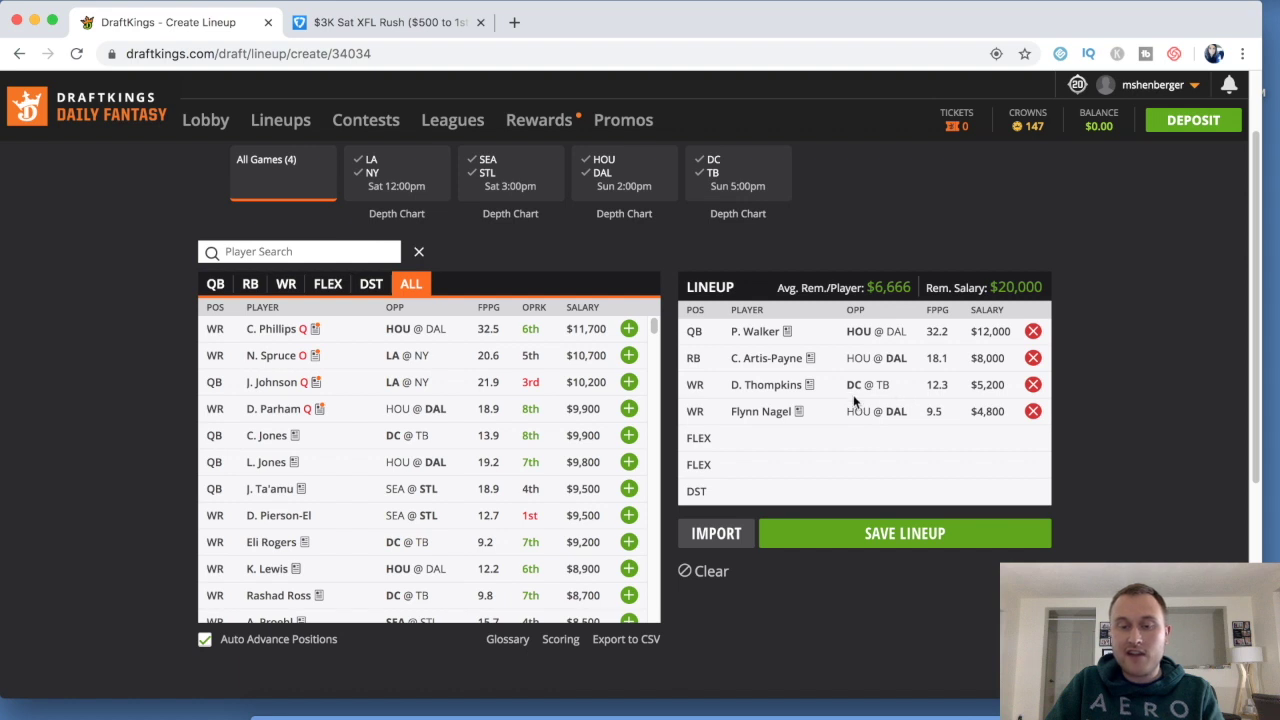
- Search for "dun" and "but" to fill the FLEX slots with L. Dunbar and J. Butler, and add BattleHawks as the DST
click(286, 253)
text(dun)
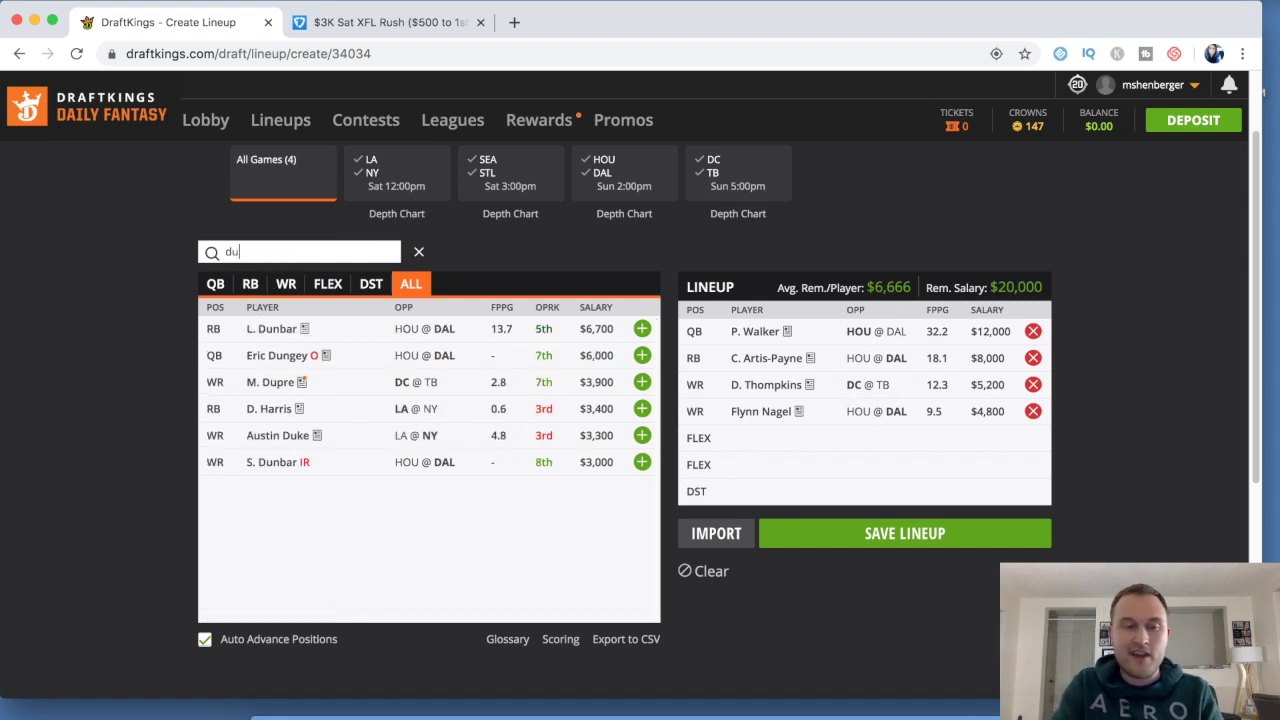
click(642, 328)
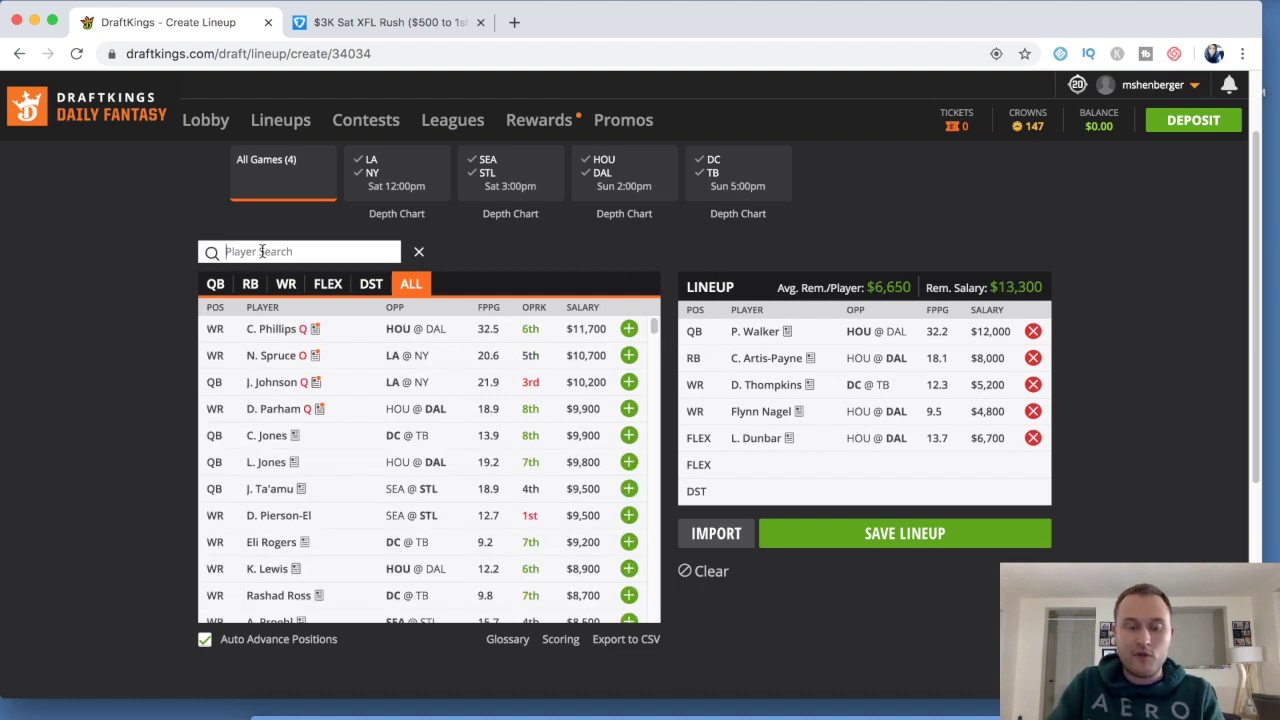
text(but)
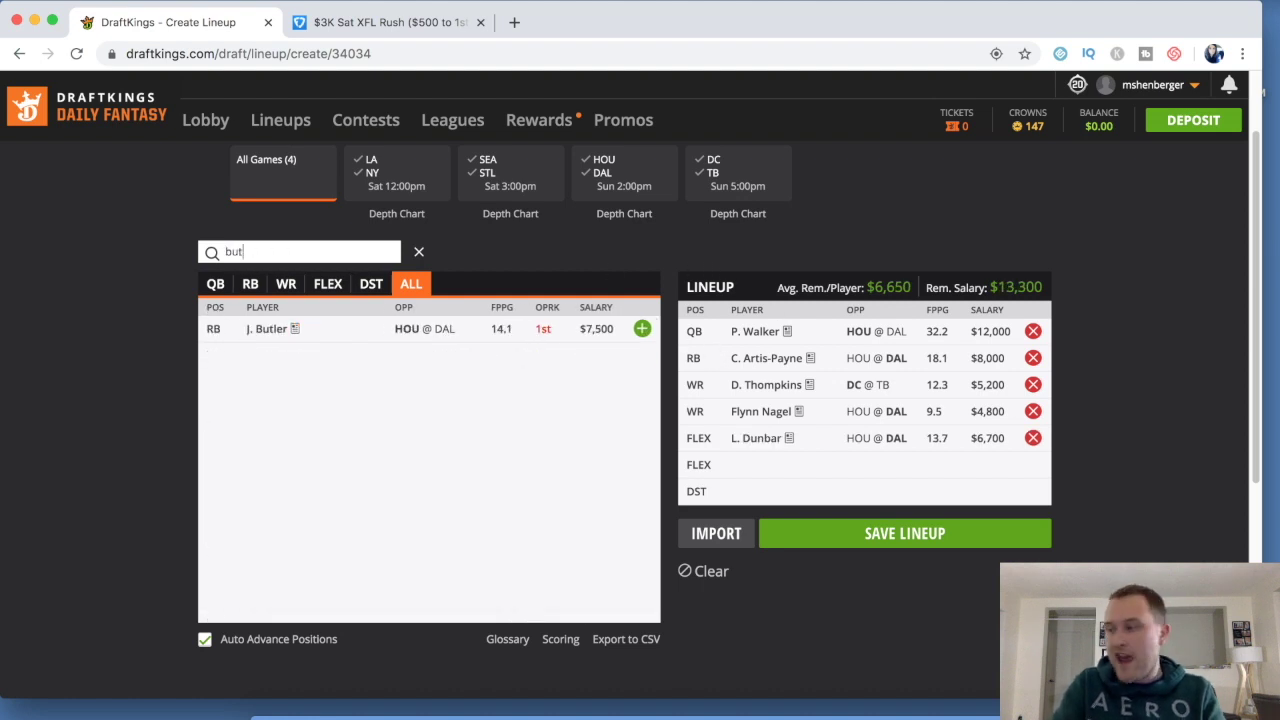
click(642, 328)
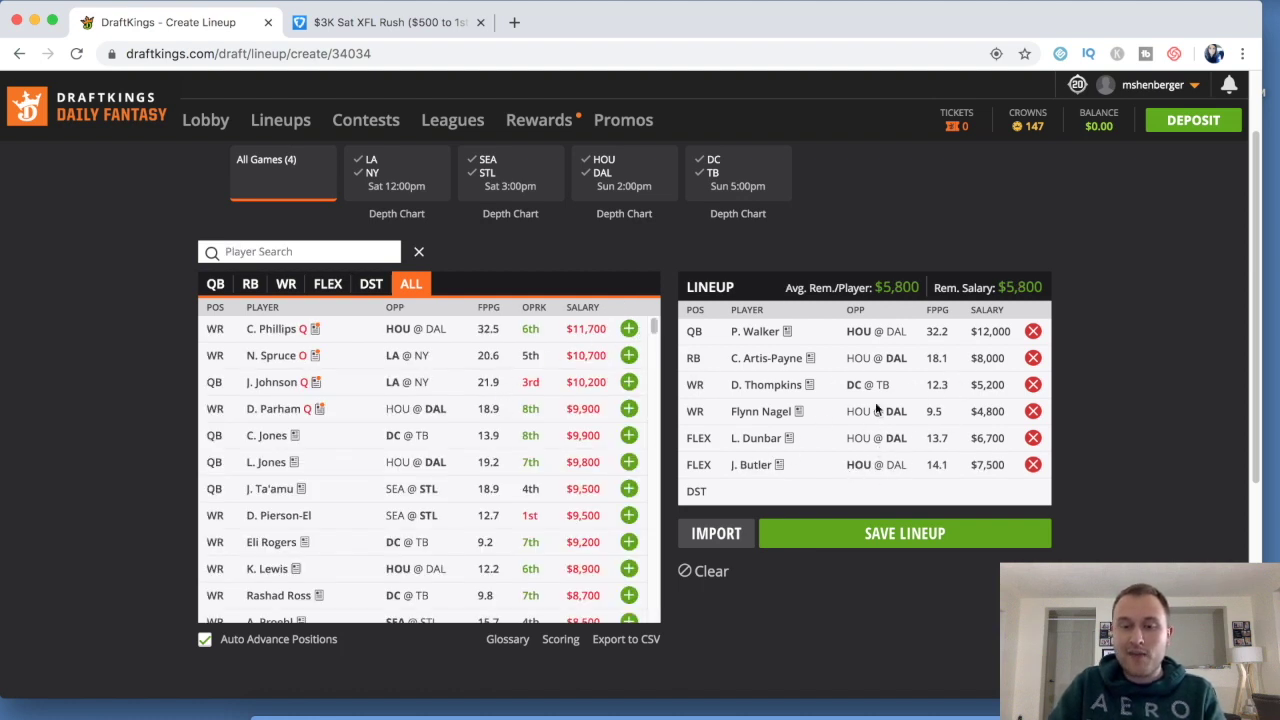
click(370, 285)
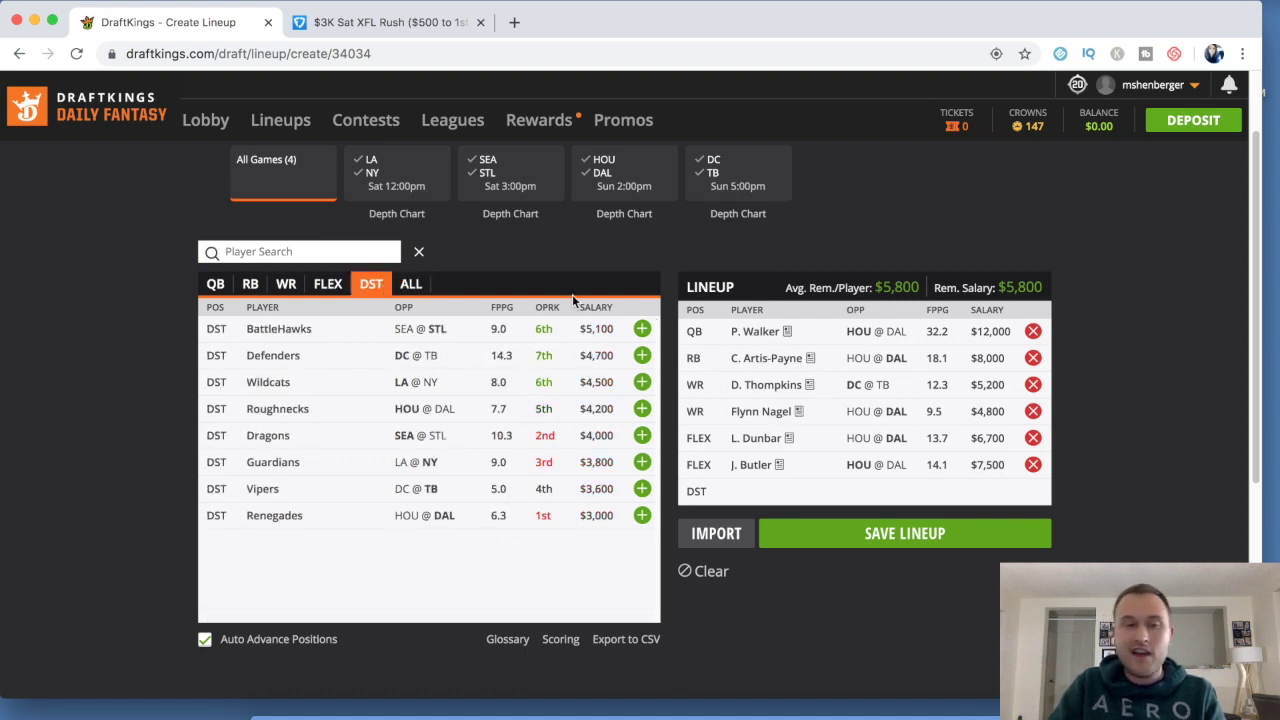
click(642, 330)
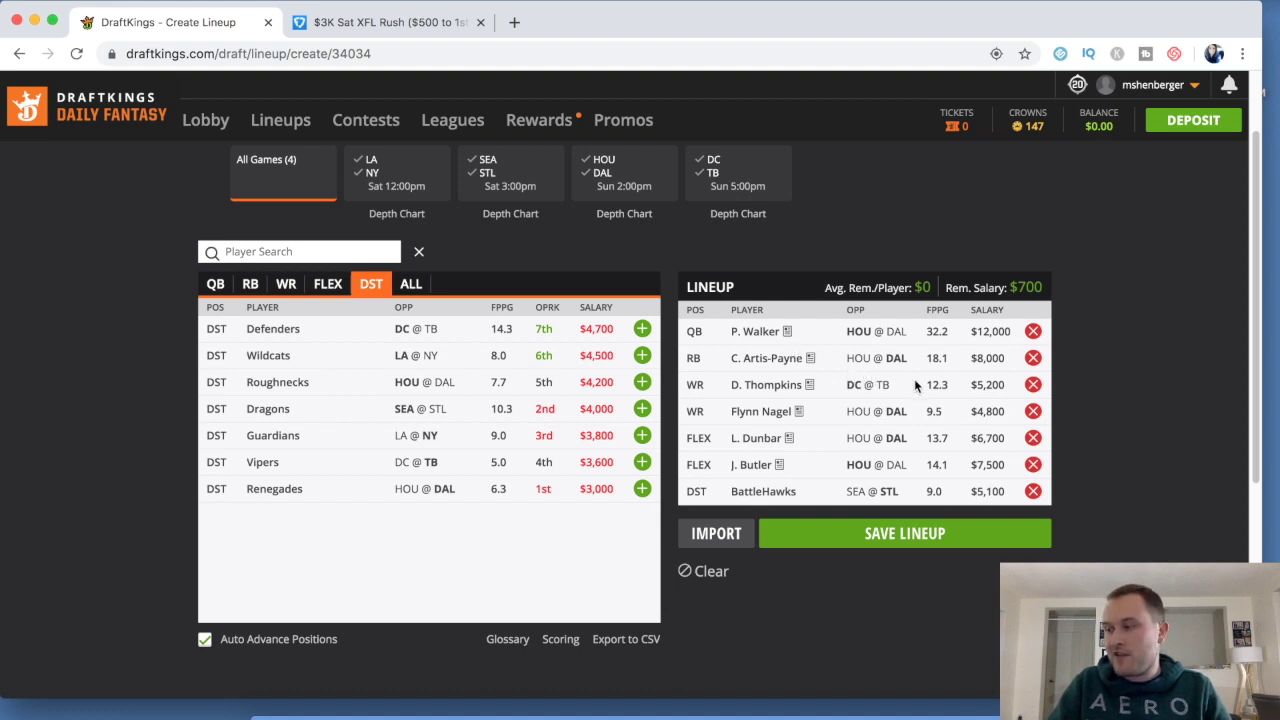
- Replace wide receivers D. Thompkins and Flynn Nagel with K. Reynolds and Sam Mobley, searching for "rey" and "mob"
click(1032, 384)
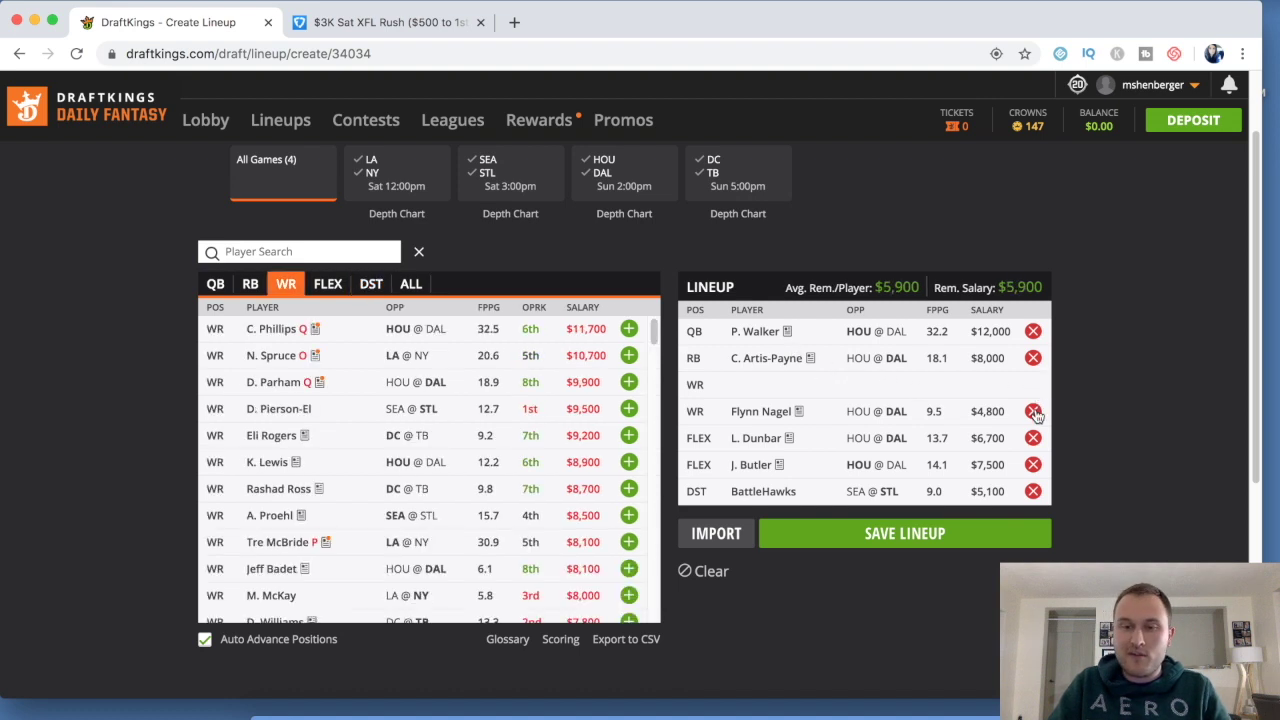
click(1032, 411)
click(321, 253)
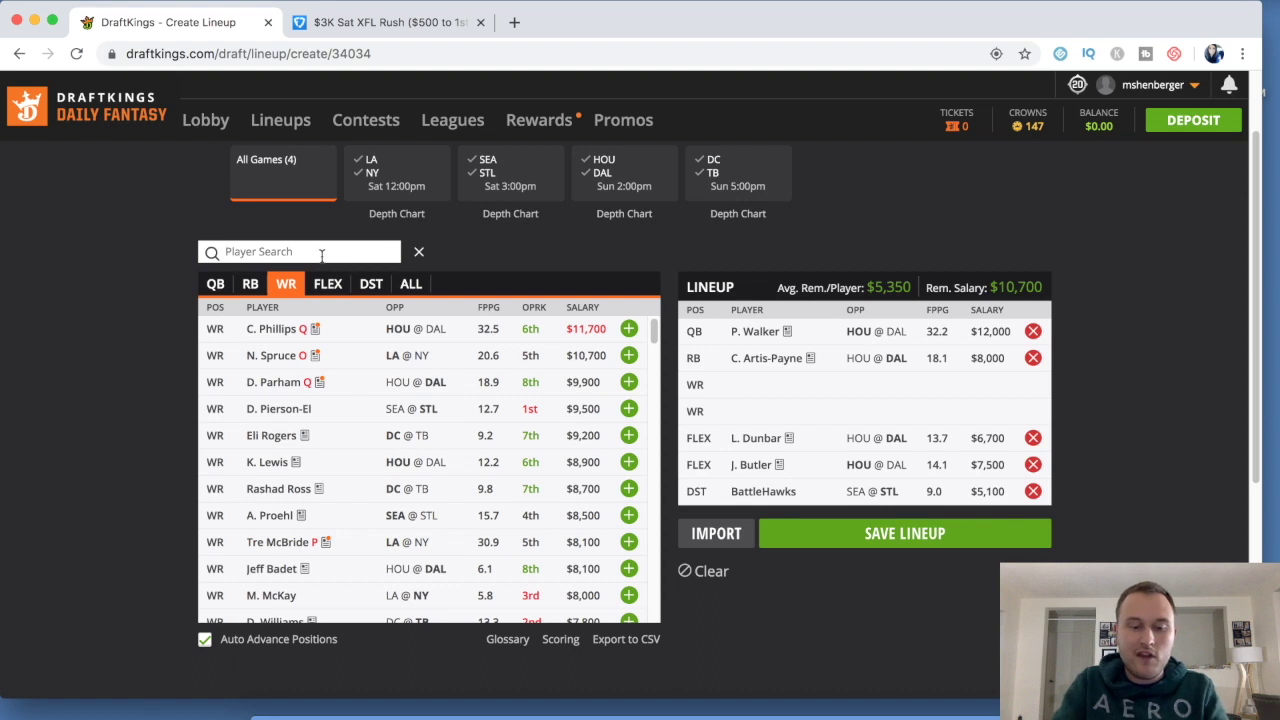
text(rey)
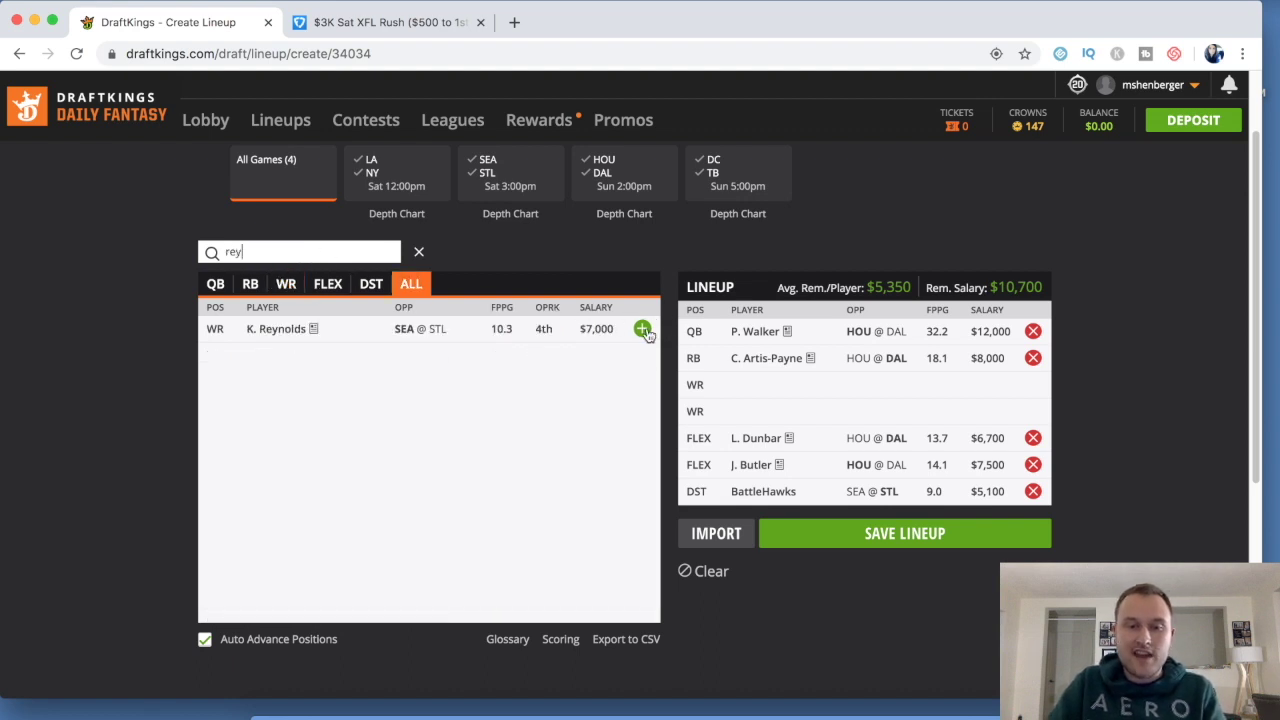
click(643, 331)
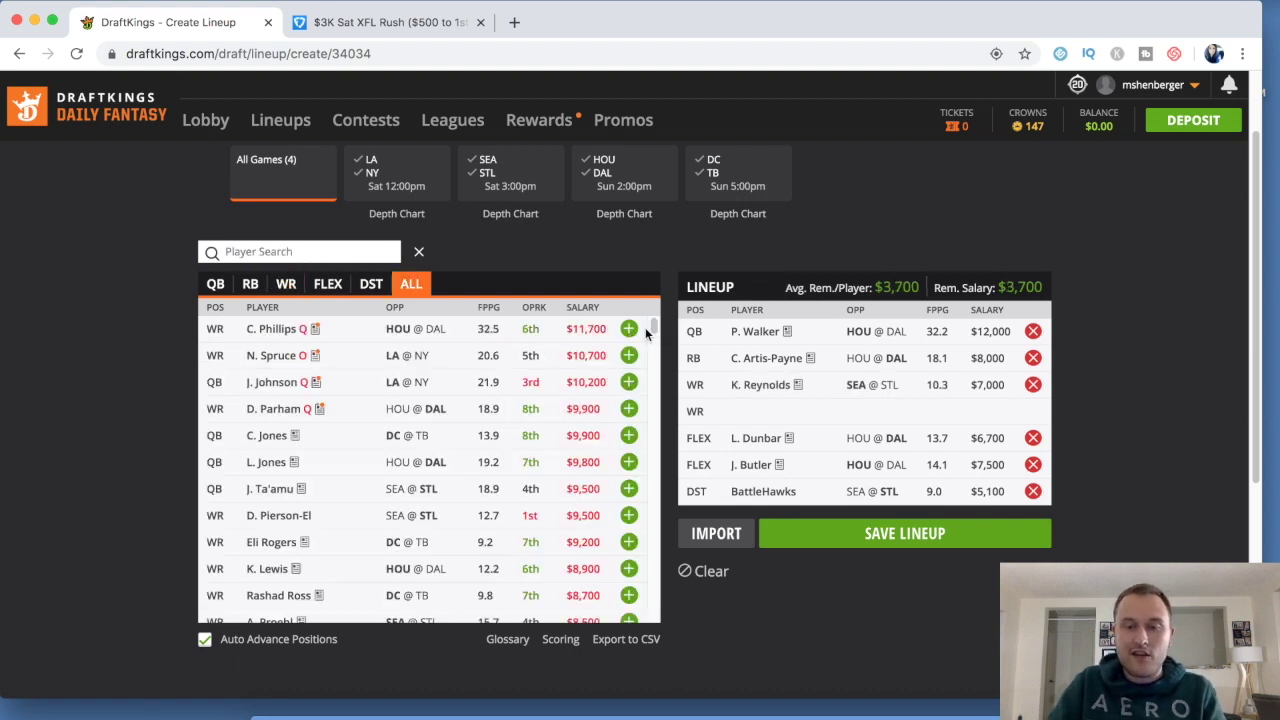
click(282, 253)
text(mob)
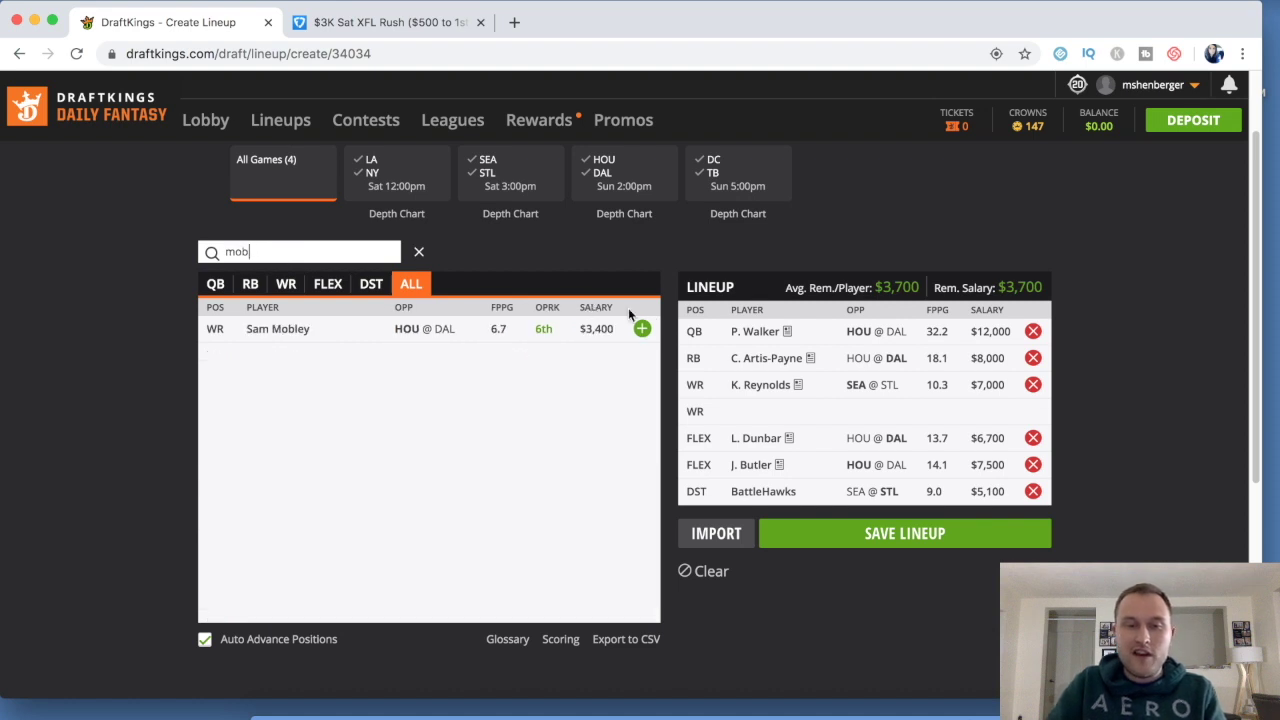
click(641, 330)
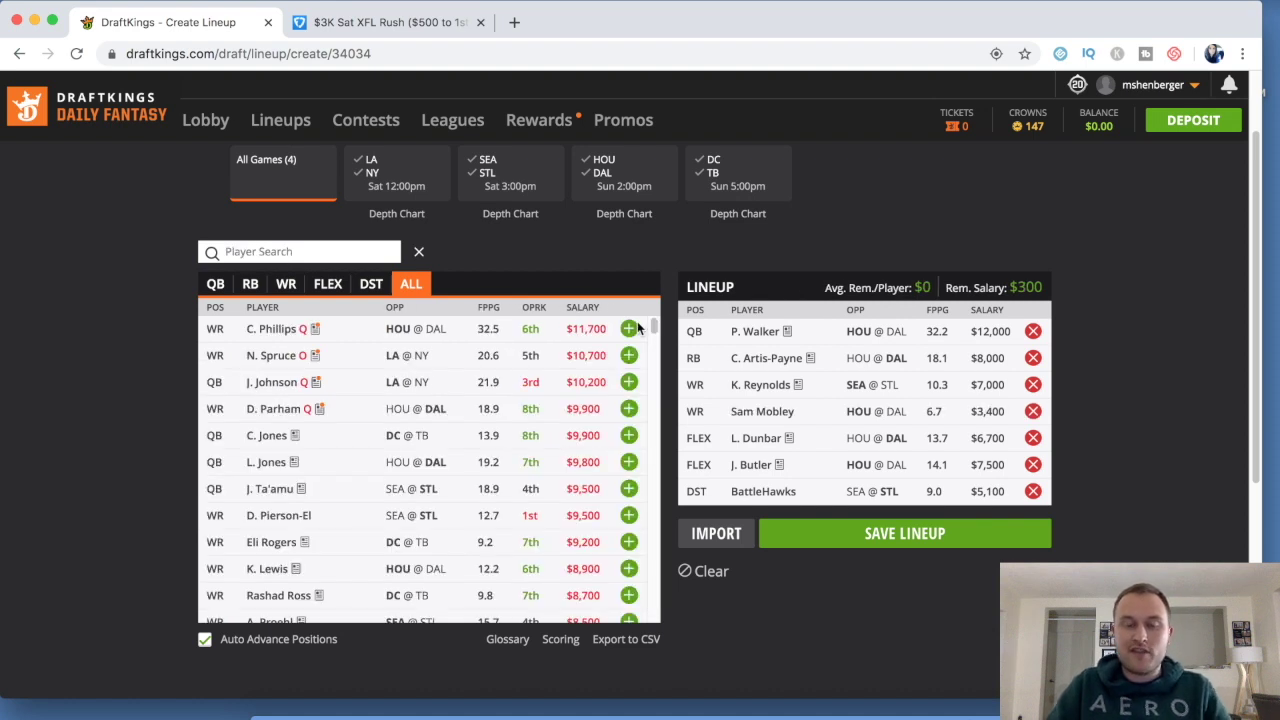
- Clear the whole lineup and add T. Cornelius as the quarterback of a fresh one
click(711, 576)
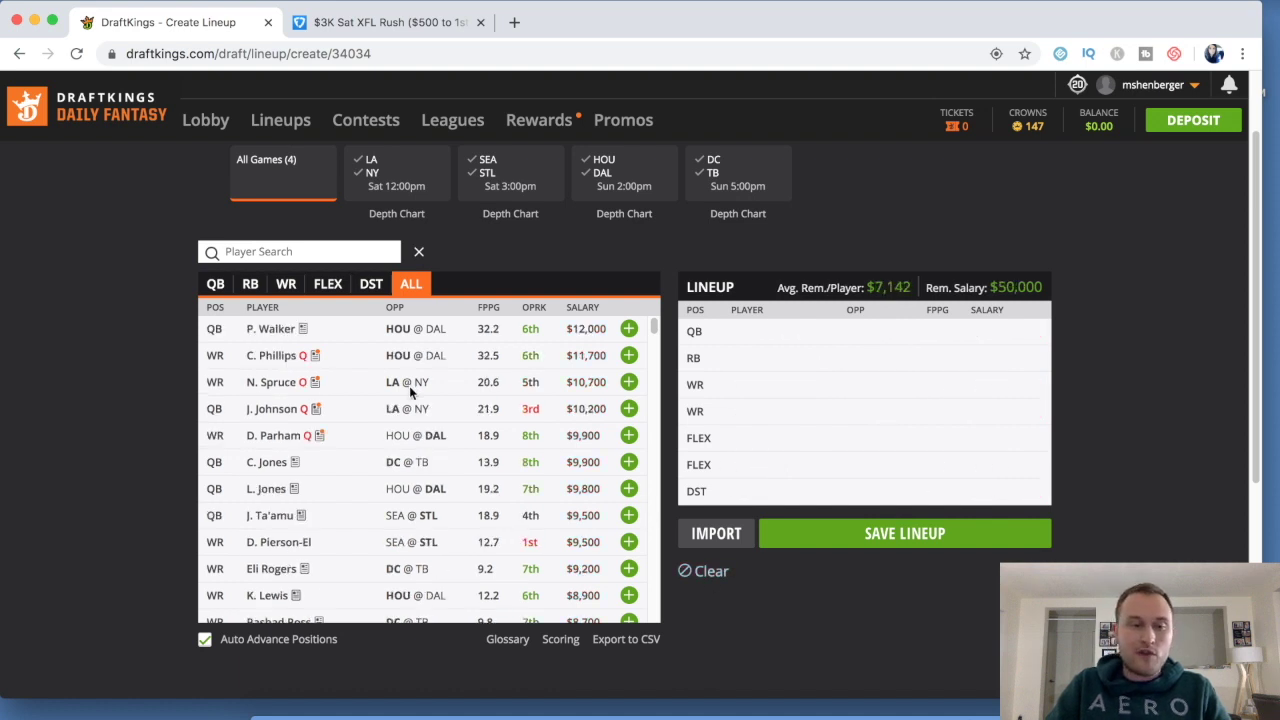
scroll(420, 401, down, 1)
scroll(420, 401, down, 2)
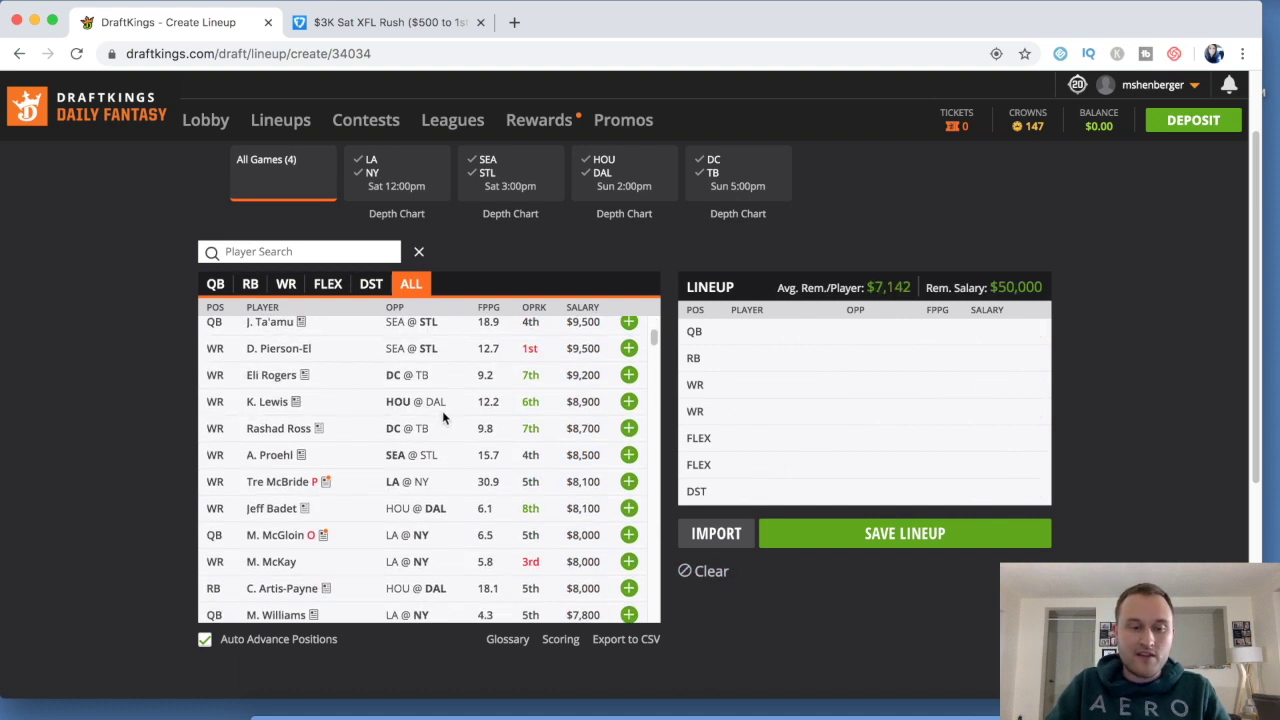
scroll(443, 411, down, 1)
click(215, 284)
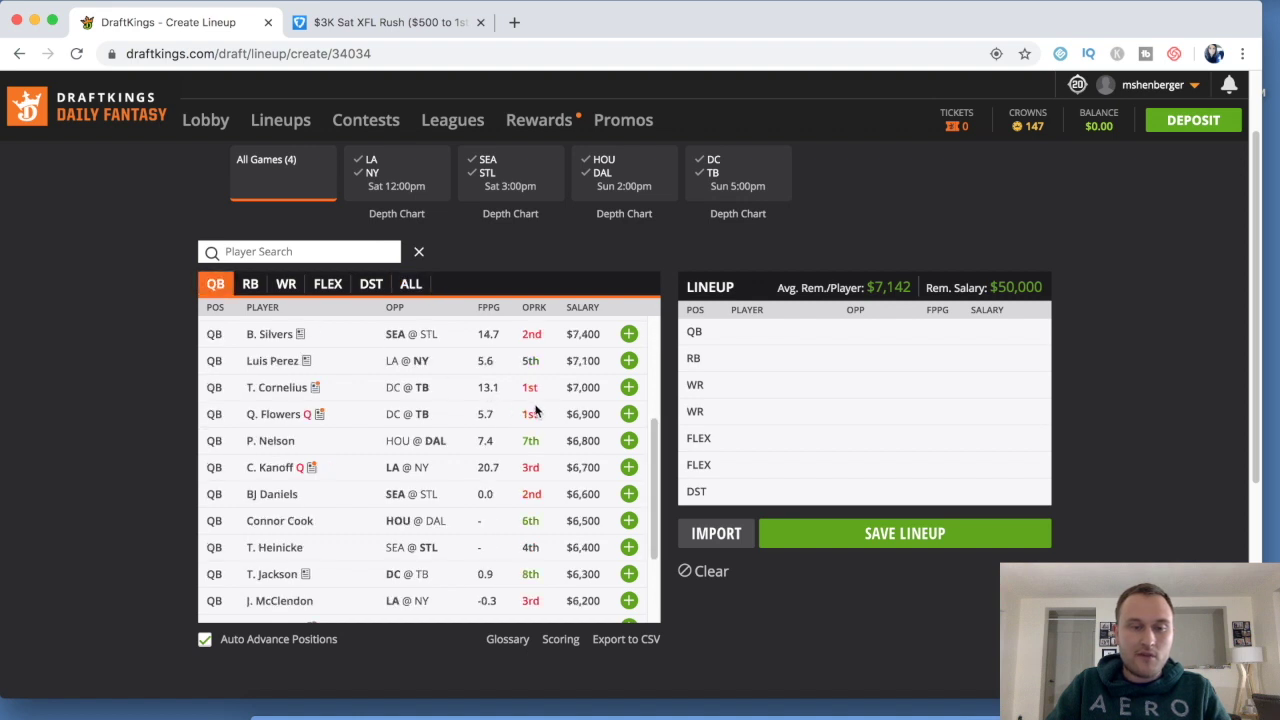
scroll(548, 447, down, 1)
scroll(548, 445, up, 3)
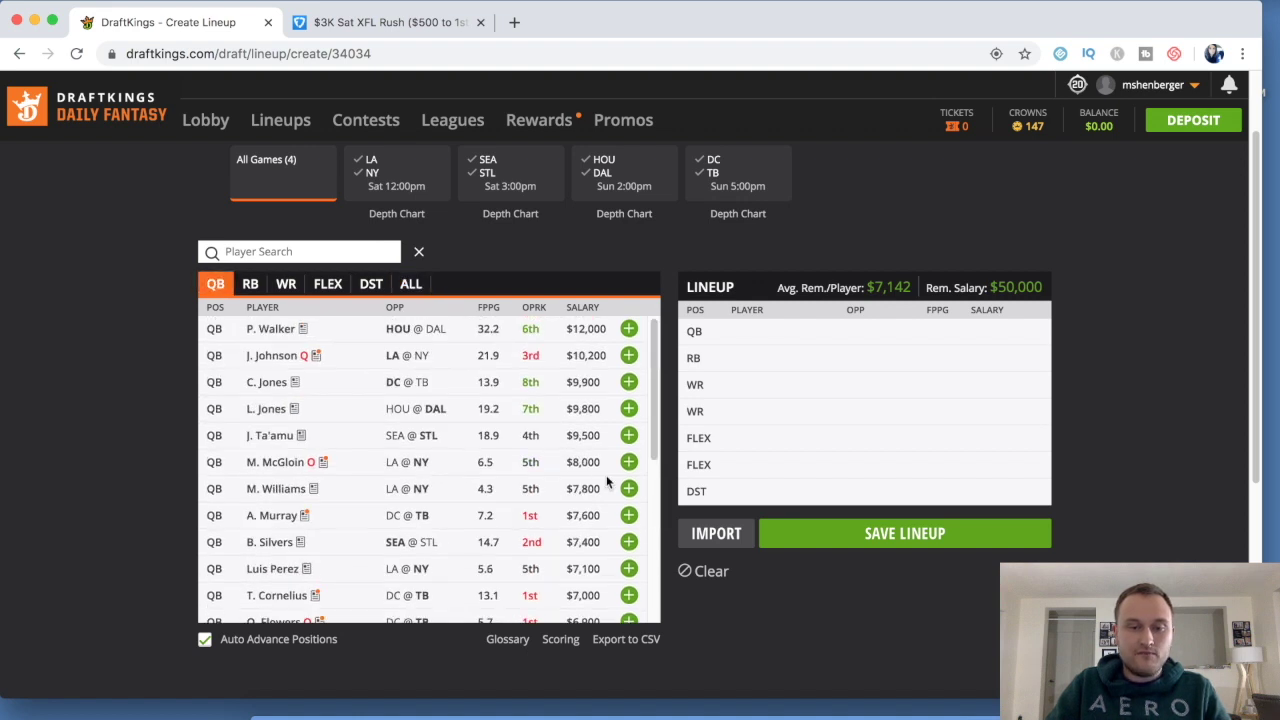
click(629, 595)
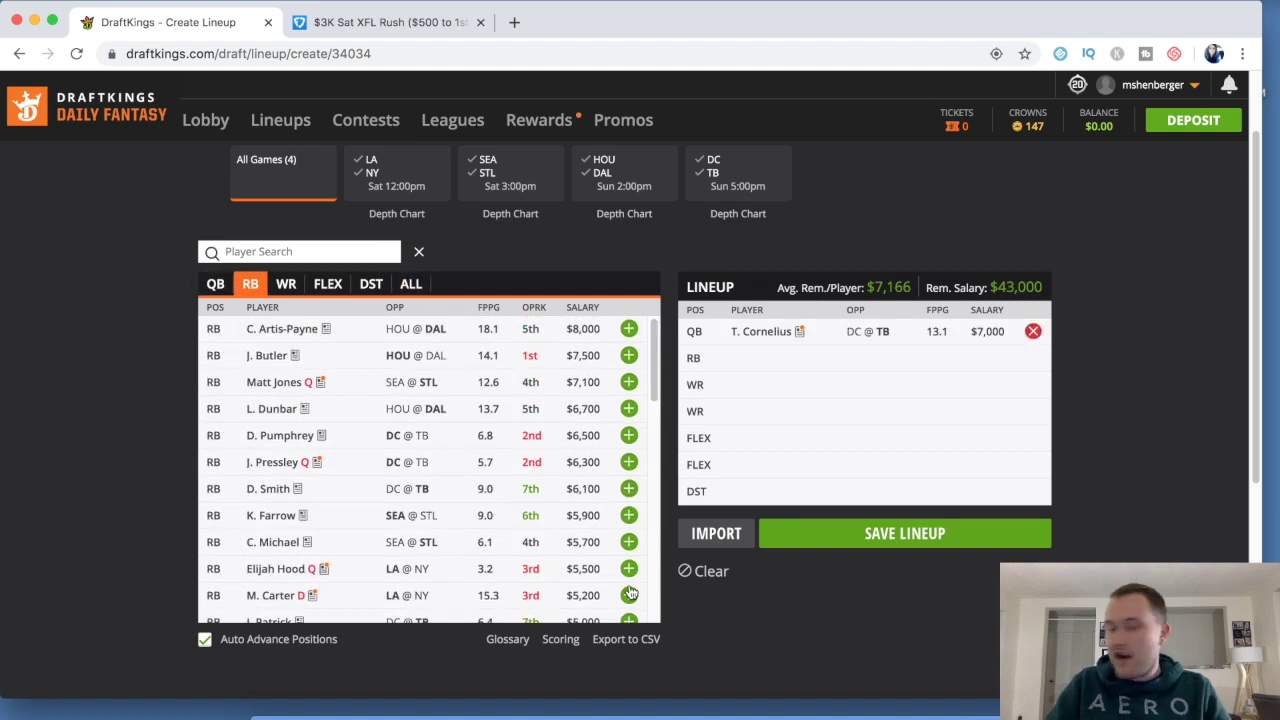
- Add running back C. Artis-Payne and fill the two WR slots with C. Phillips and Sam Mobley
click(628, 329)
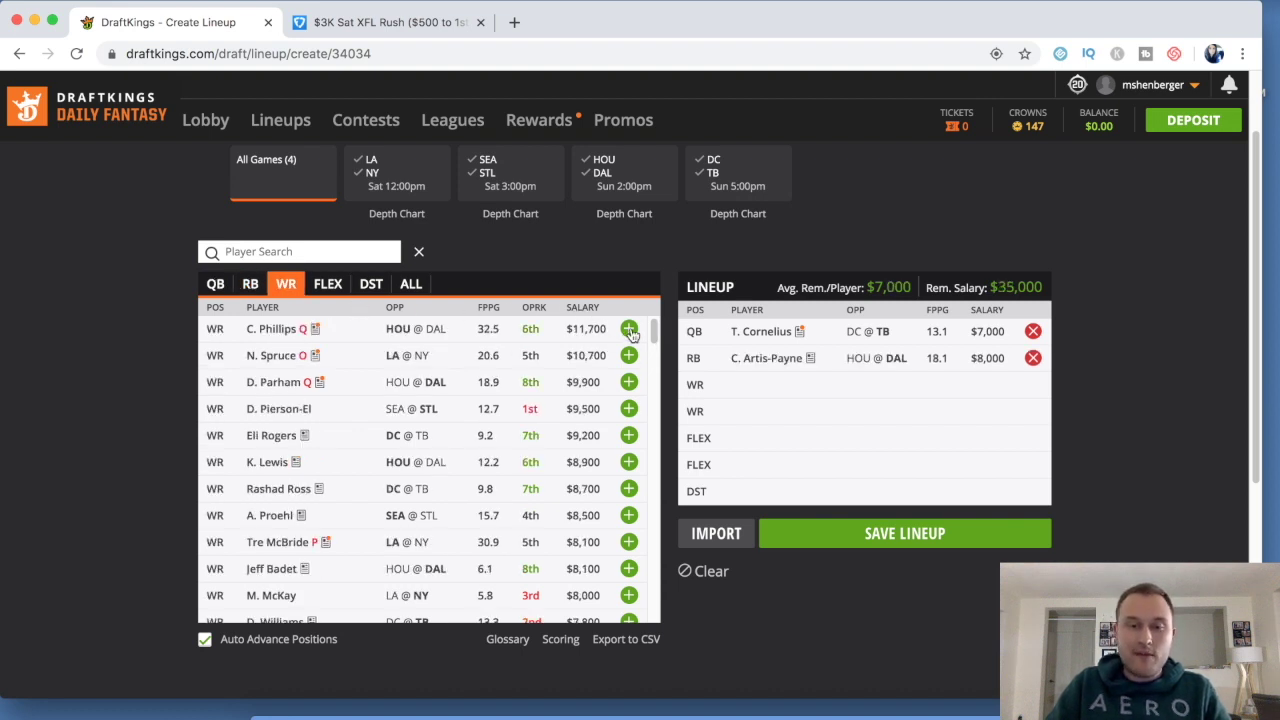
click(629, 329)
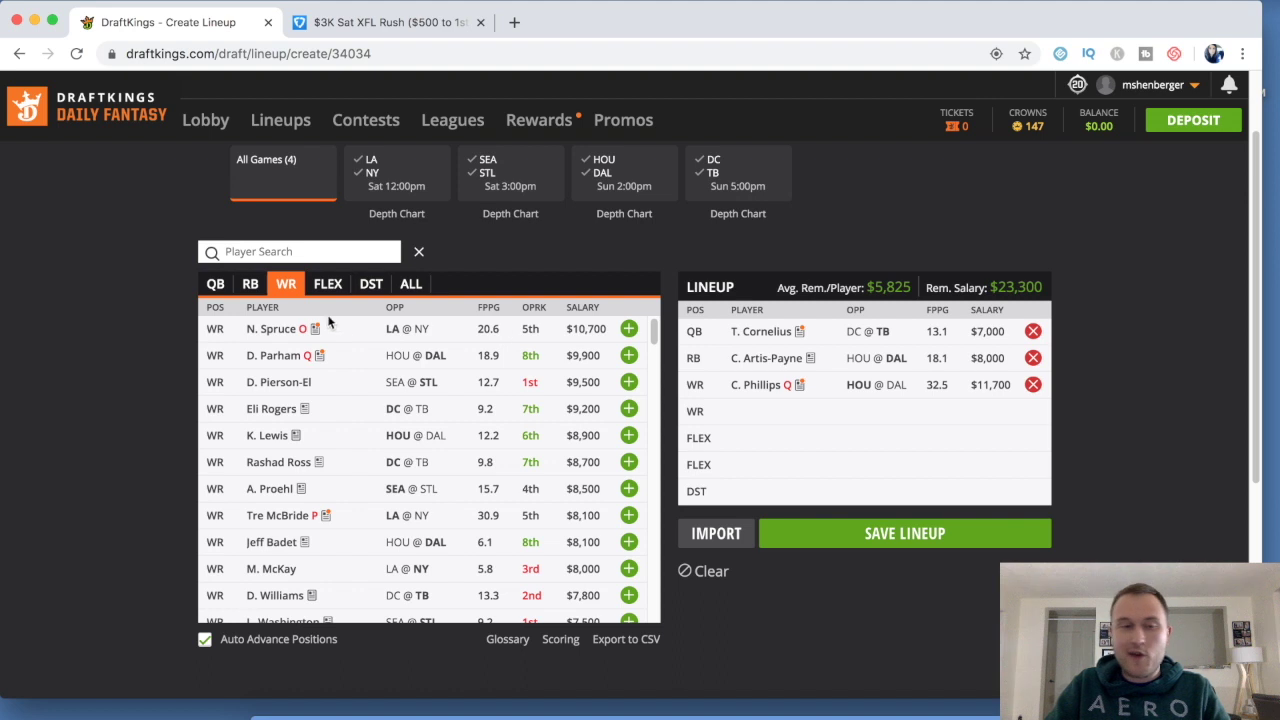
click(285, 256)
text(mob)
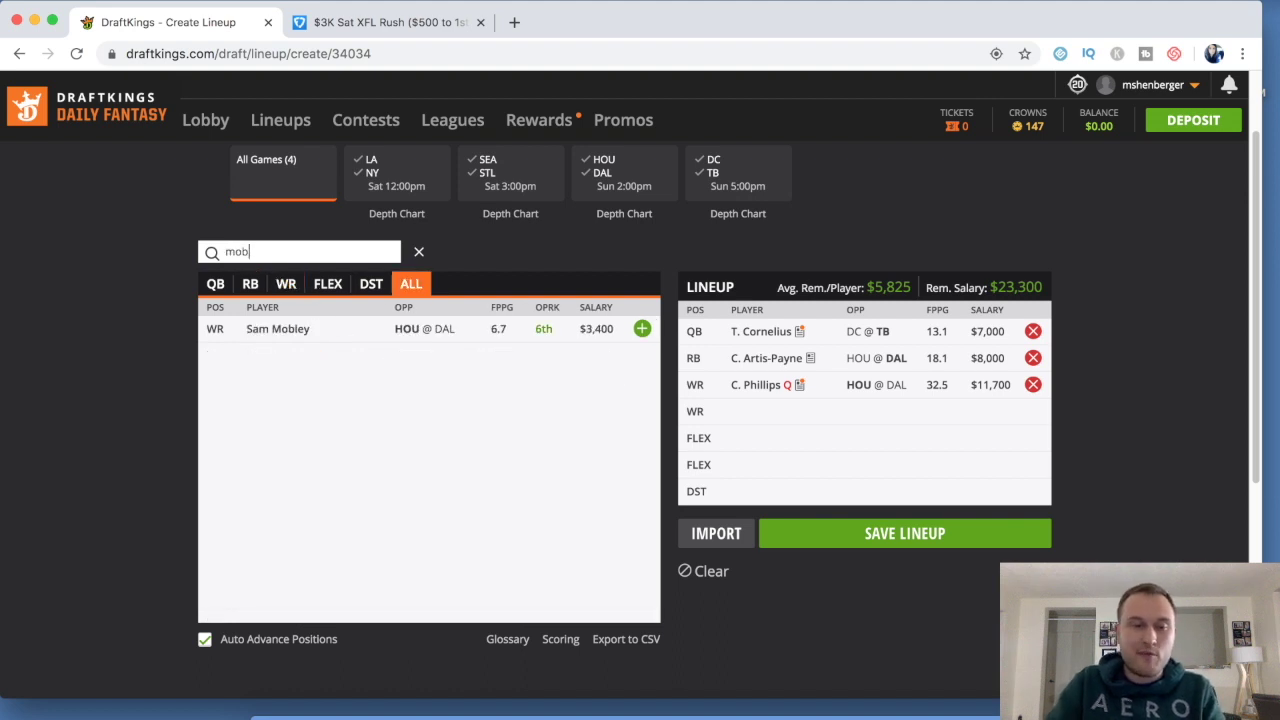
click(643, 329)
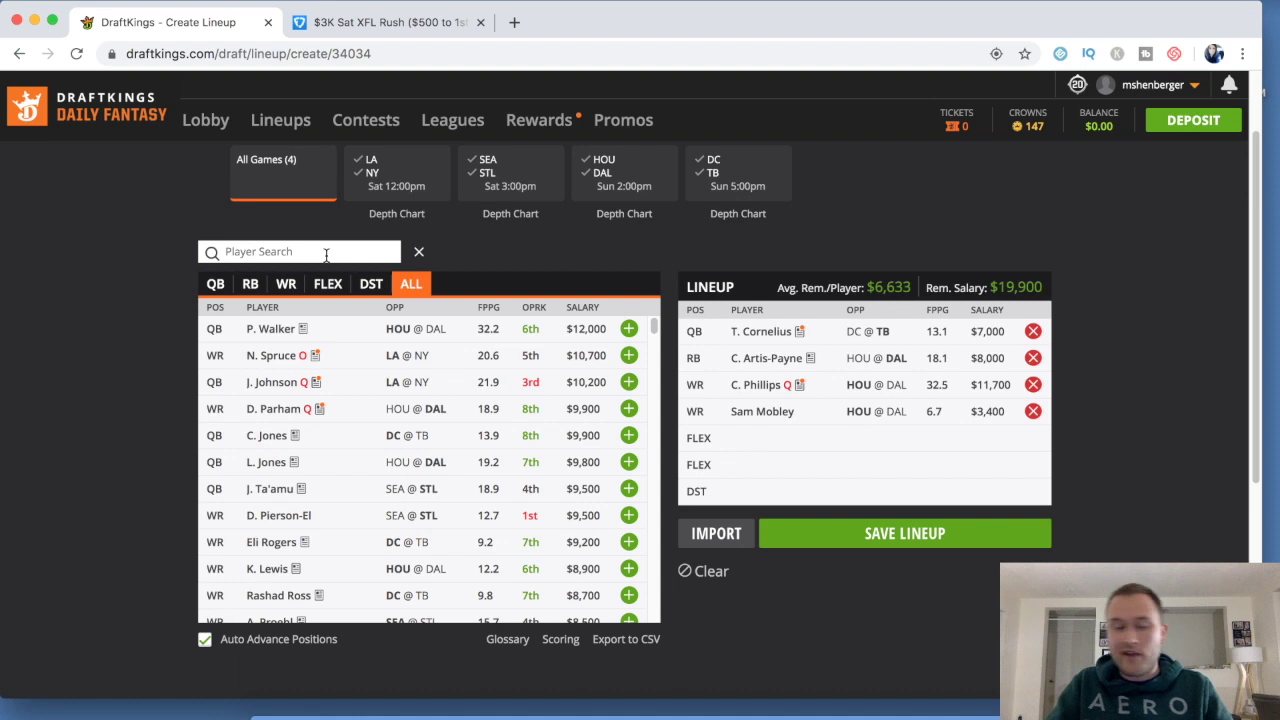
- Add L. Dunbar and J. Butler to the FLEX slots and BattleHawks to the DST slot of the Cornelius lineup
text(dun)
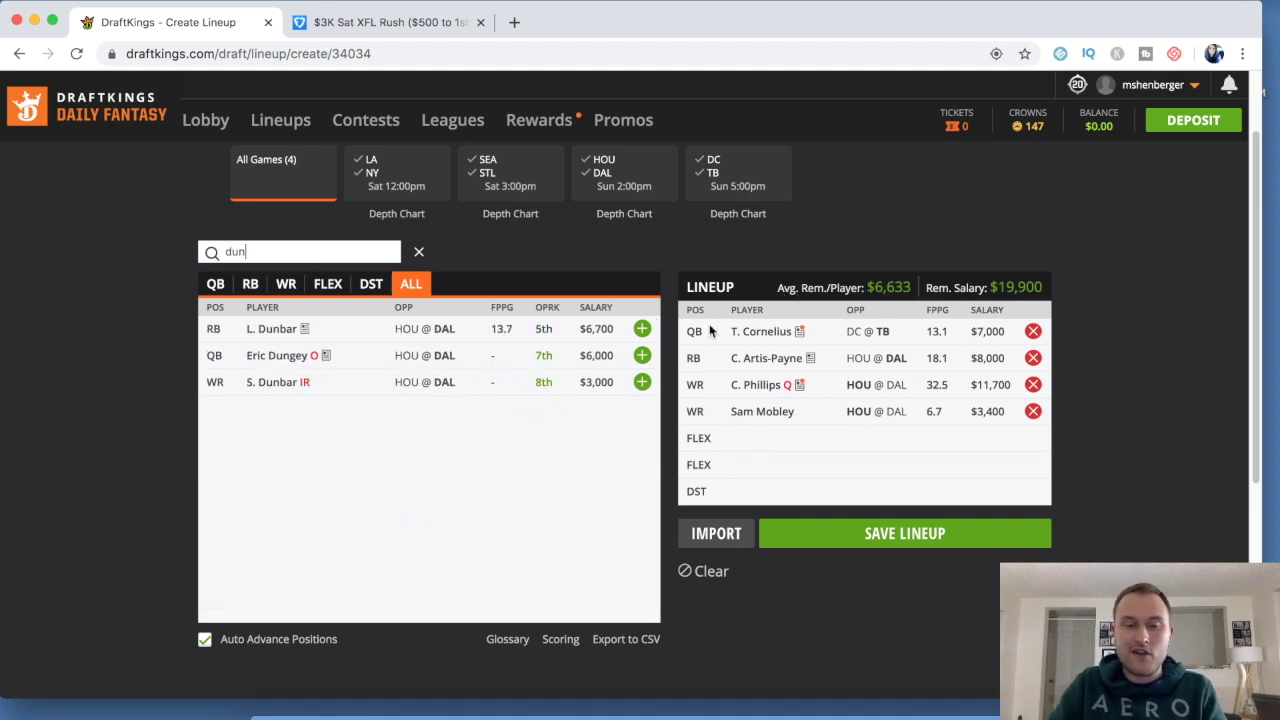
click(641, 328)
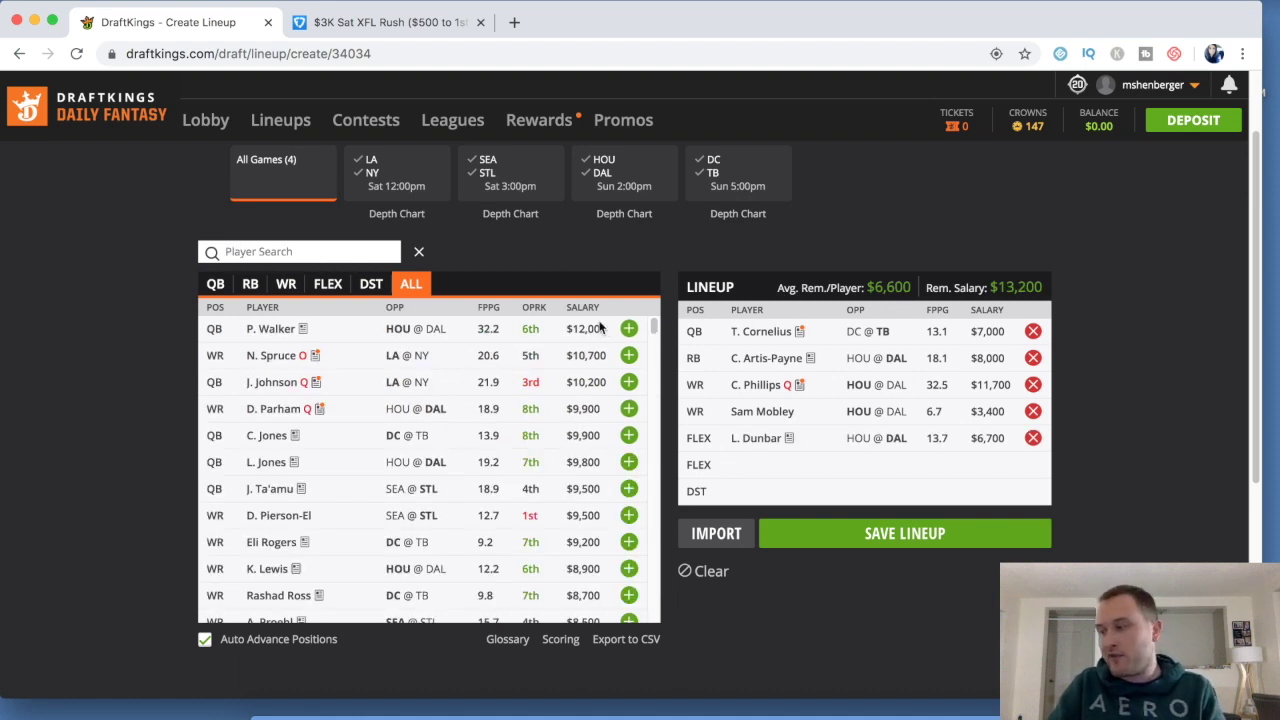
click(319, 252)
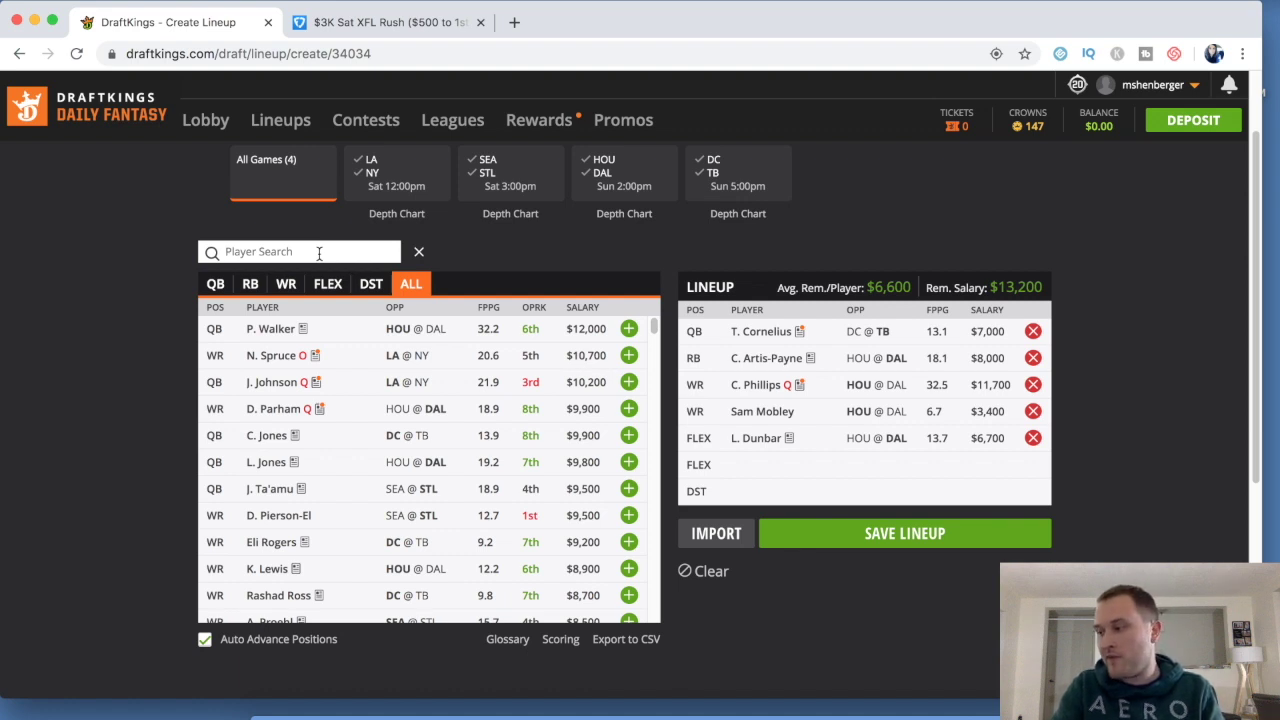
text(but)
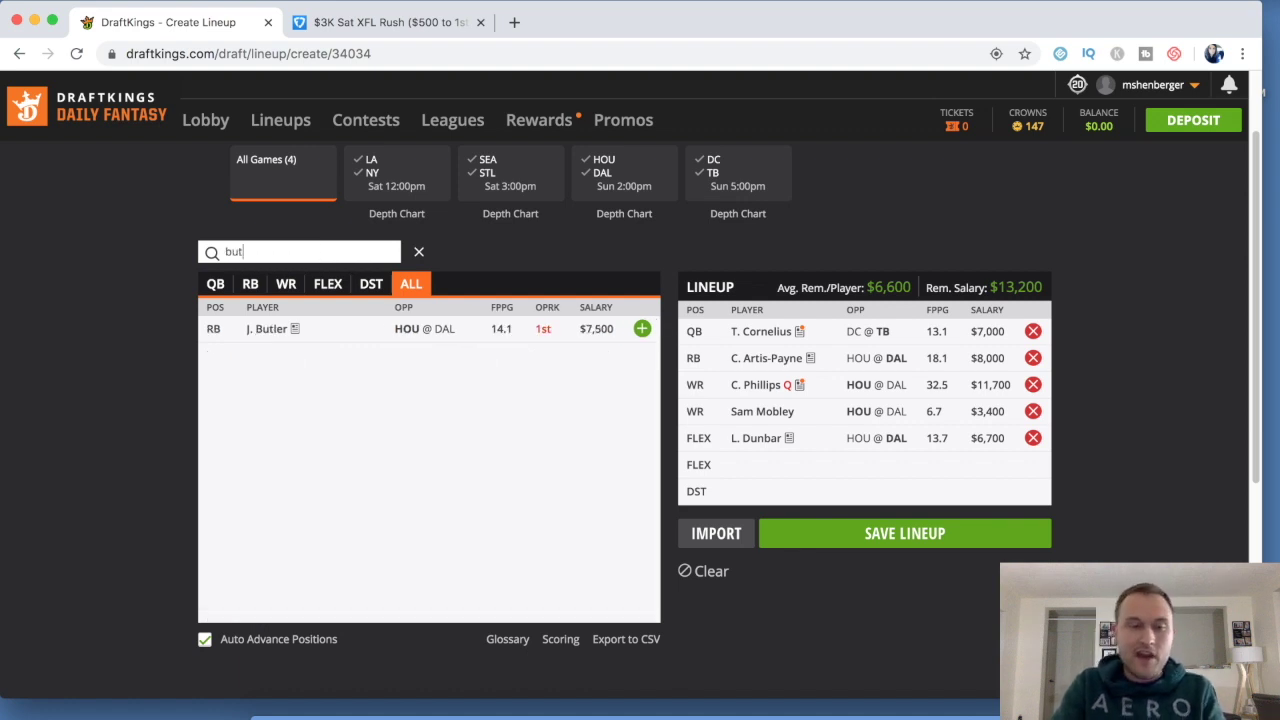
click(641, 328)
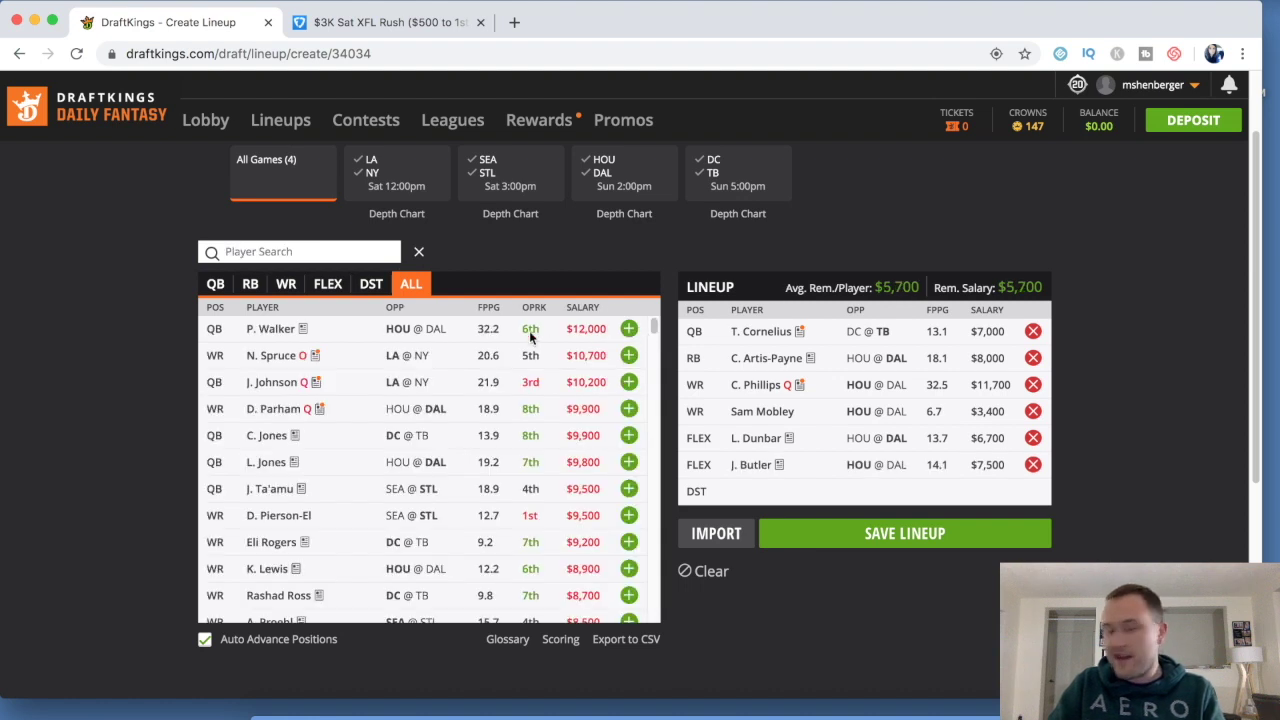
click(371, 284)
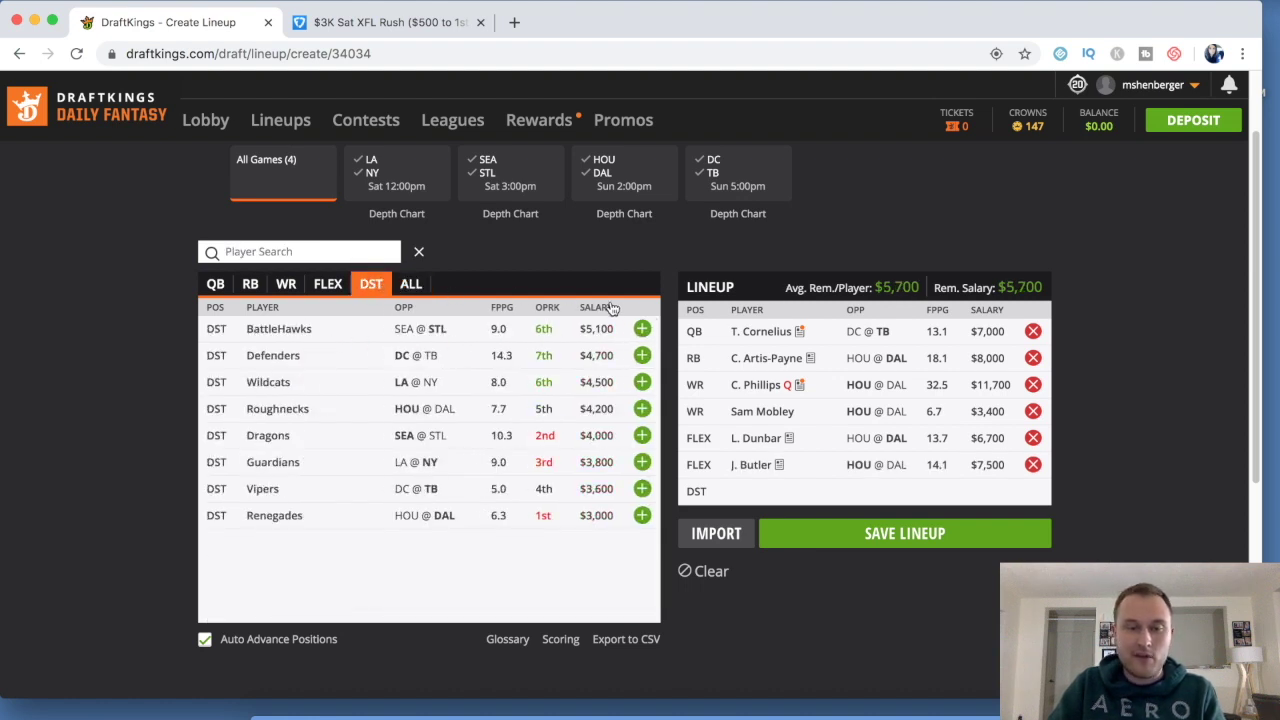
click(641, 329)
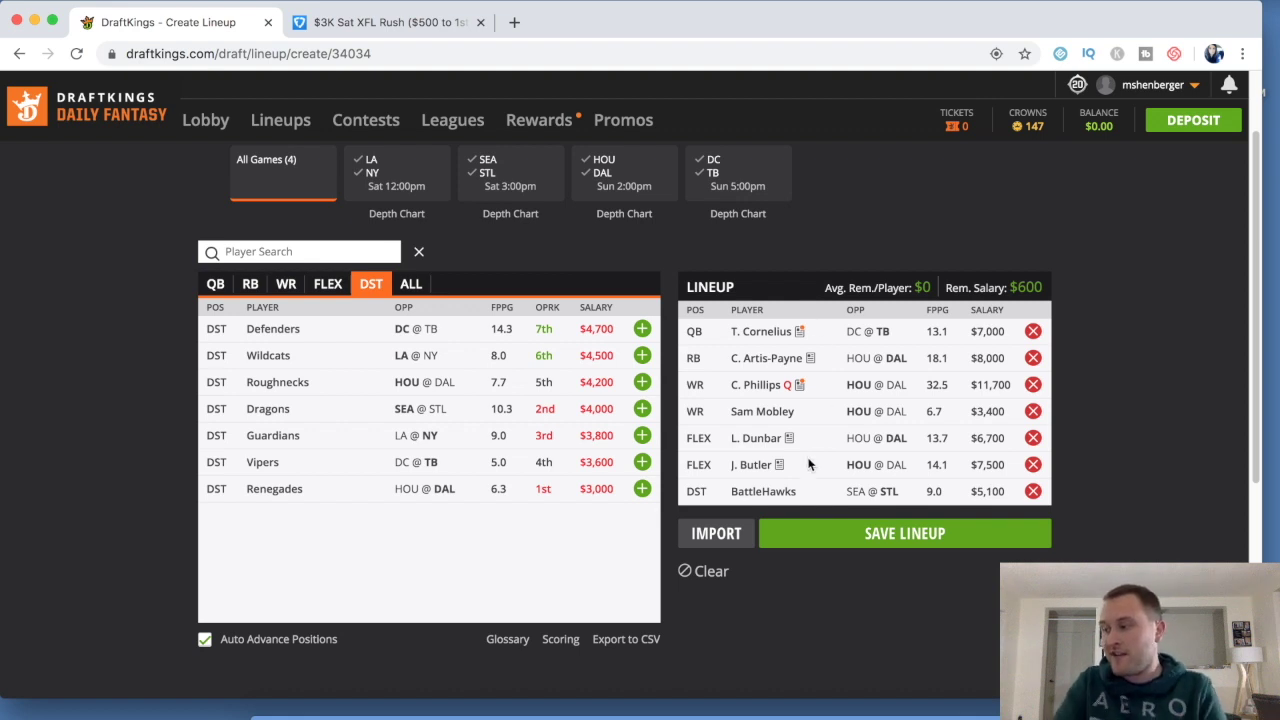
- Remove C. Phillips, Sam Mobley and J. Butler from the lineup
click(1033, 385)
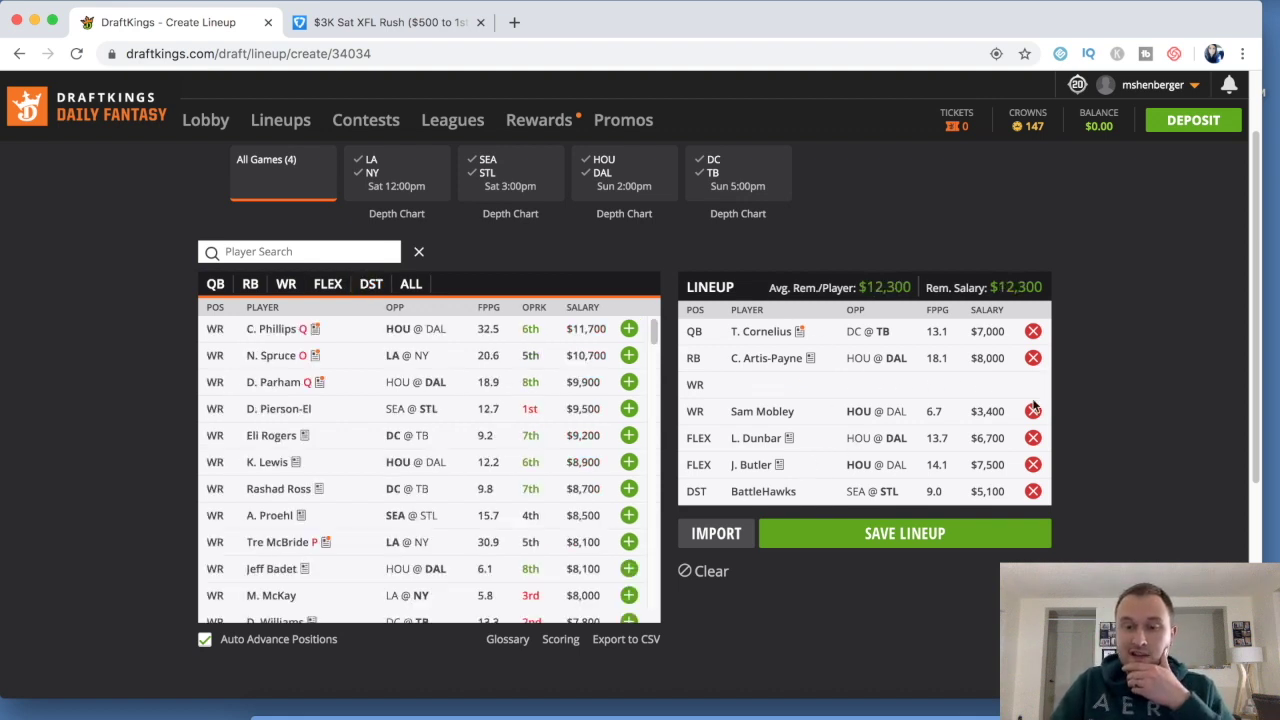
click(1033, 411)
click(1033, 464)
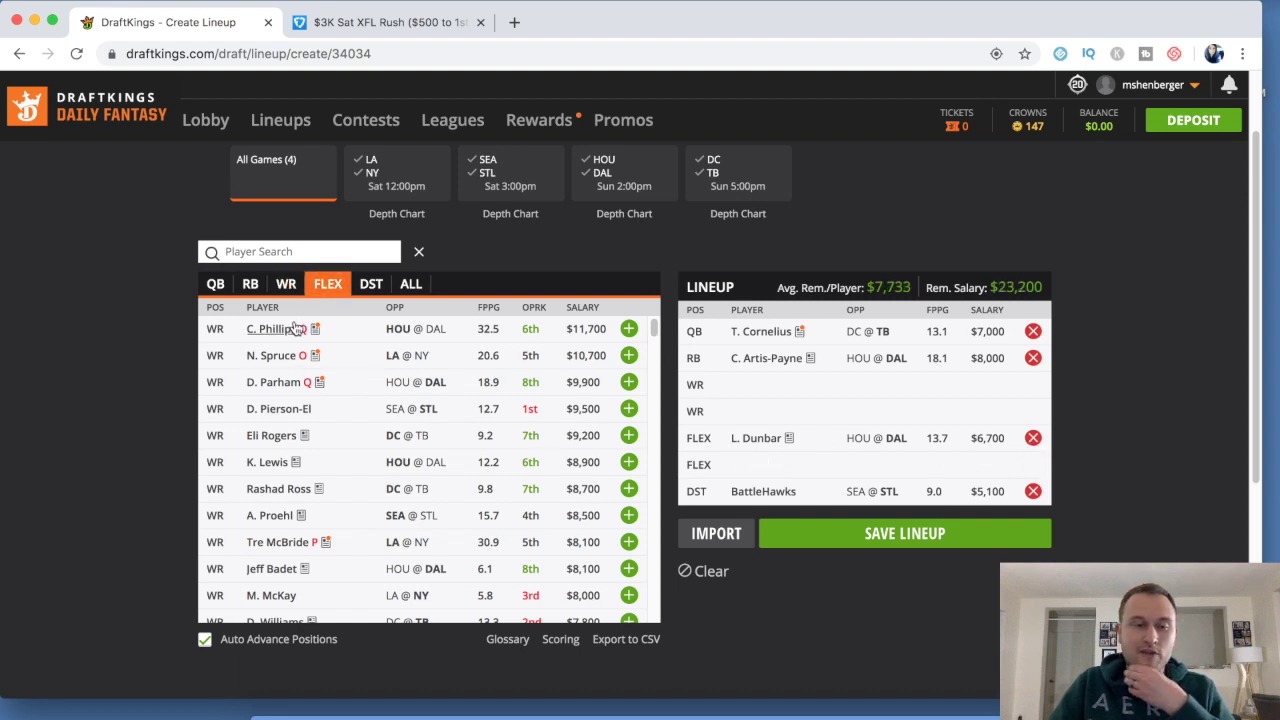
- Add Rashad Ross to the open FLEX slot and Tre McBride to the first WR slot
click(628, 489)
scroll(627, 497, down, 2)
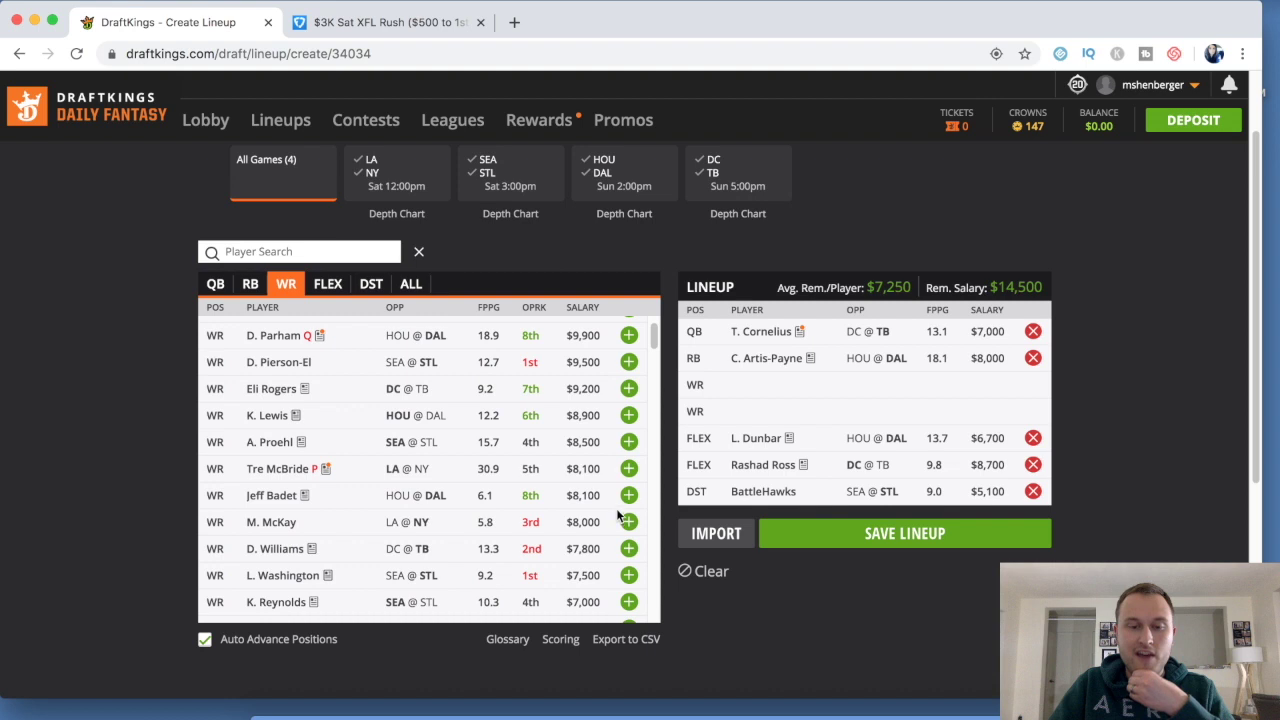
click(627, 470)
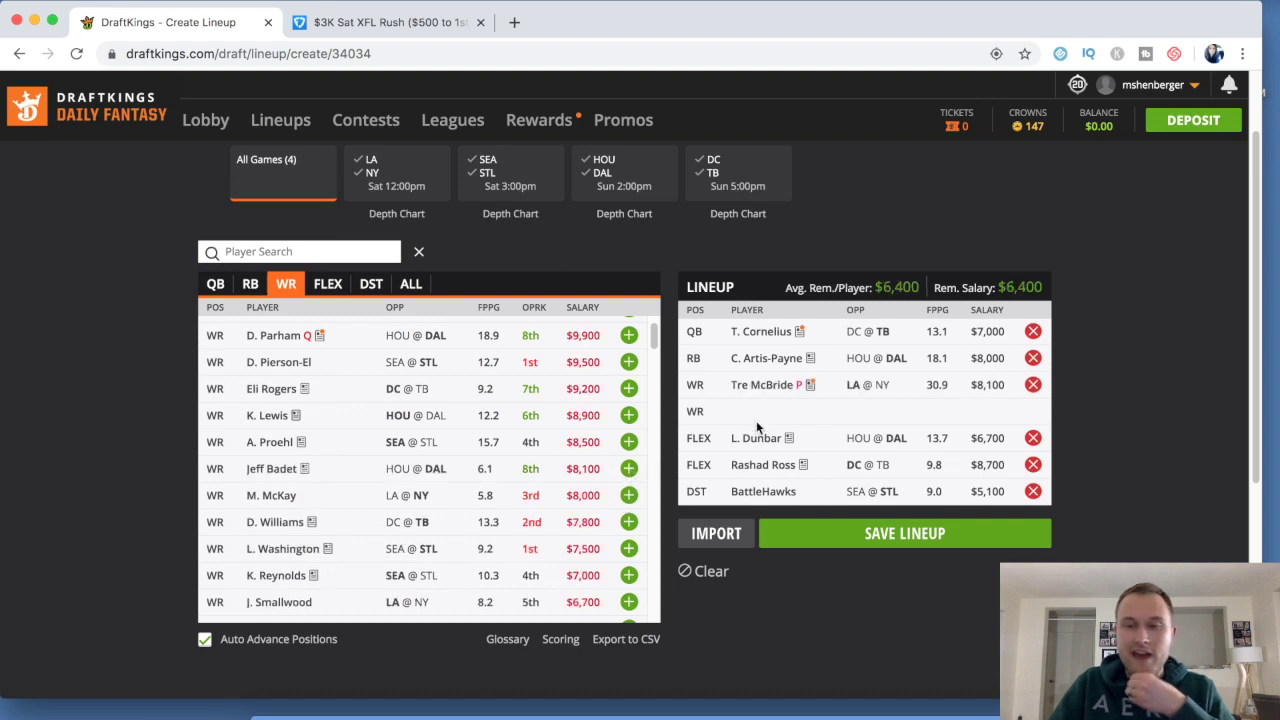
- Replace Rashad Ross in the FLEX slot with running back D. Smith
click(1032, 464)
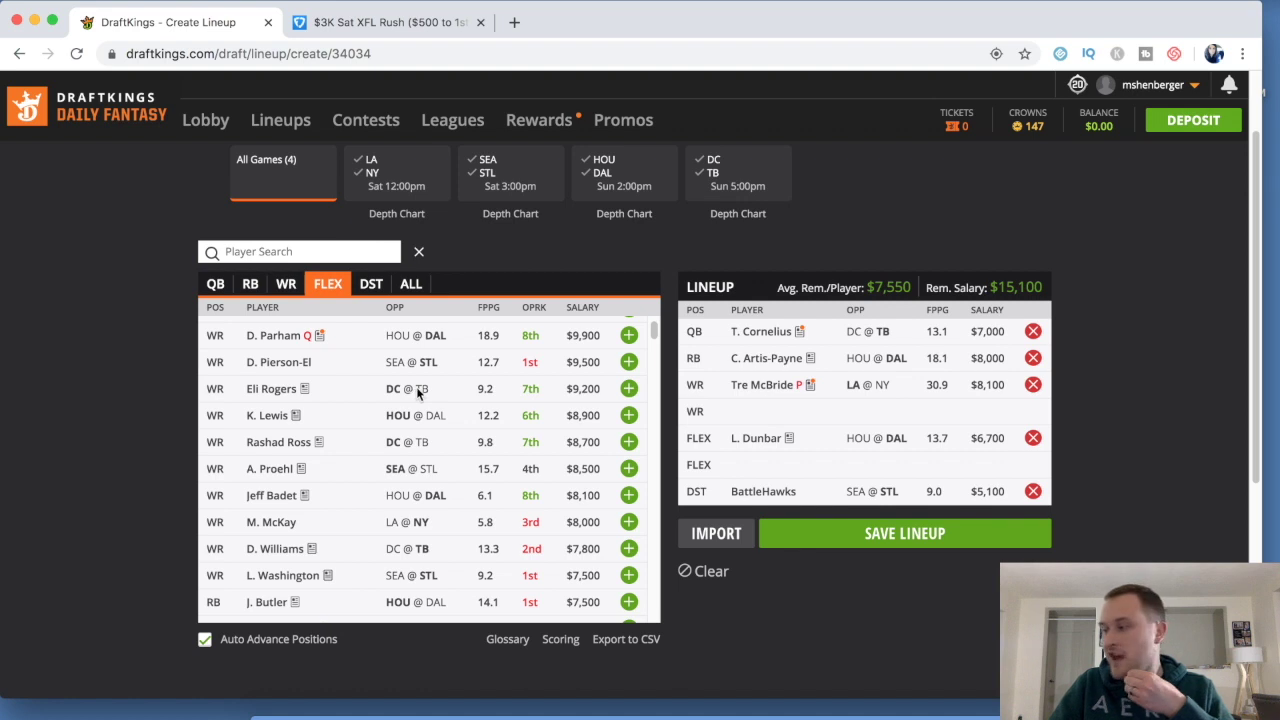
click(251, 286)
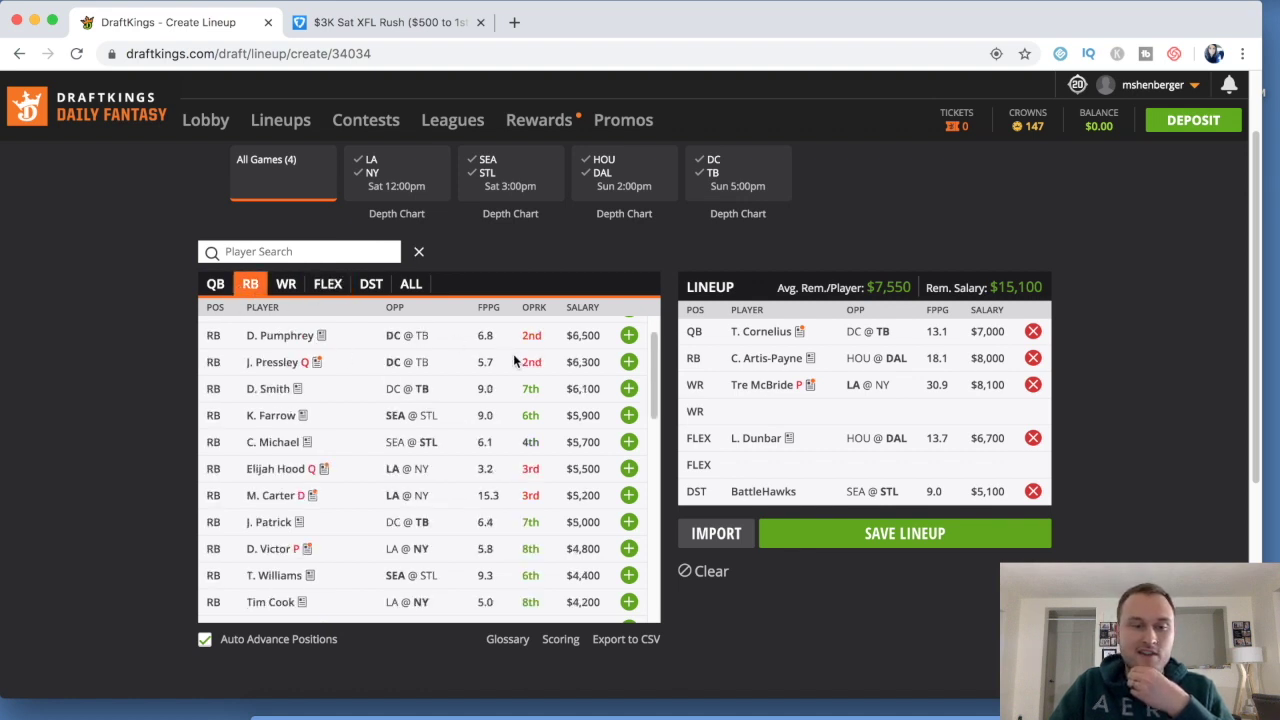
click(628, 388)
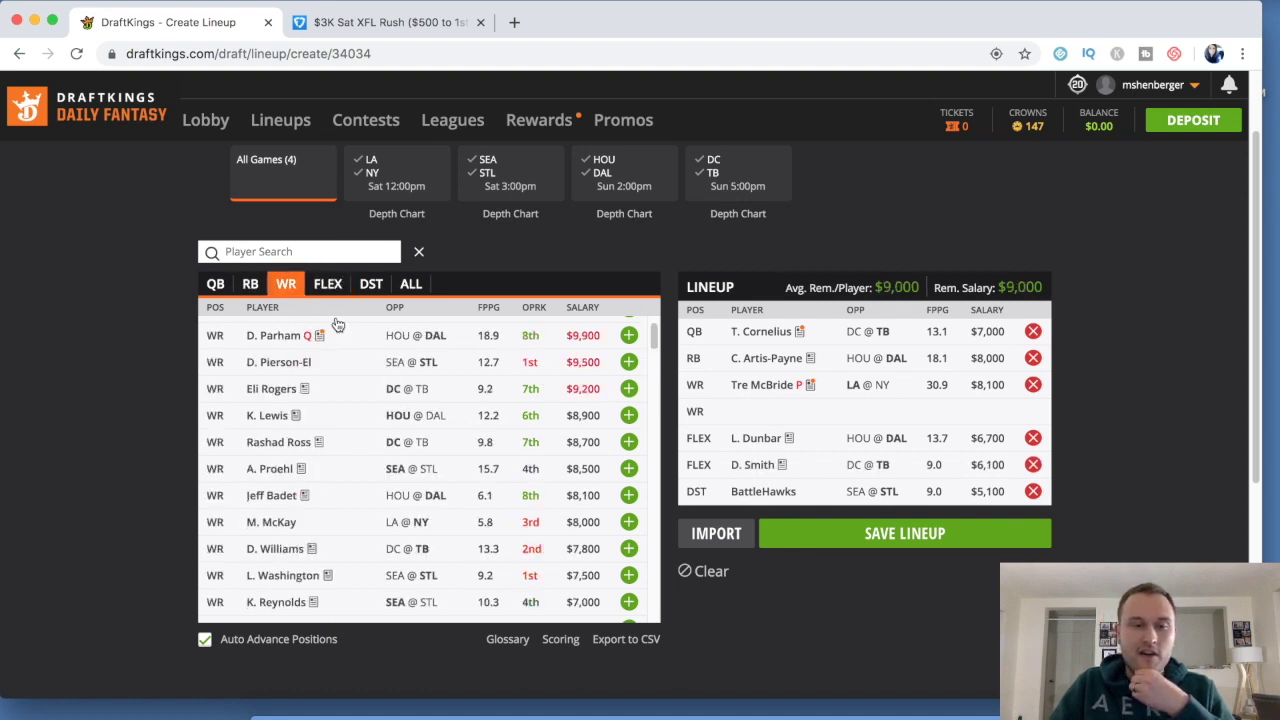
- Add Rashad Ross to the open WR slot of the Cornelius lineup
click(629, 442)
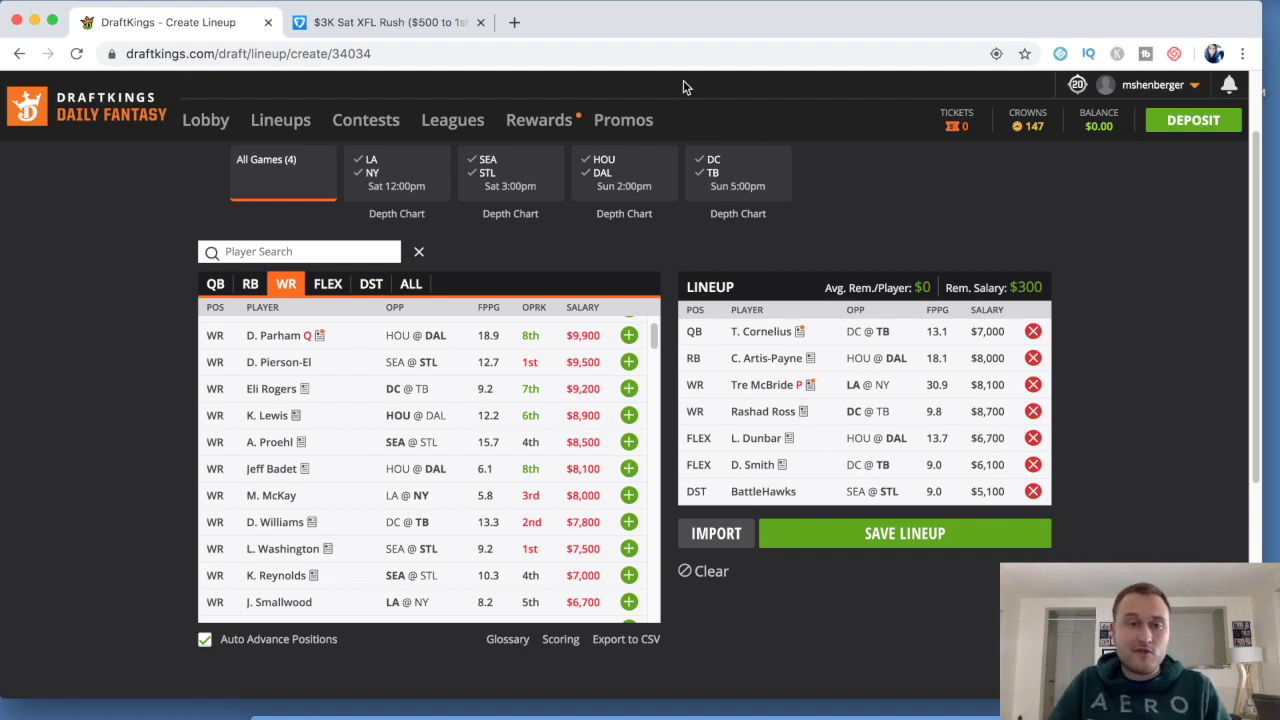
- Switch to the FanDuel $3K Sat XFL Rush contest and add Phillip Walker to the QB slot
click(405, 23)
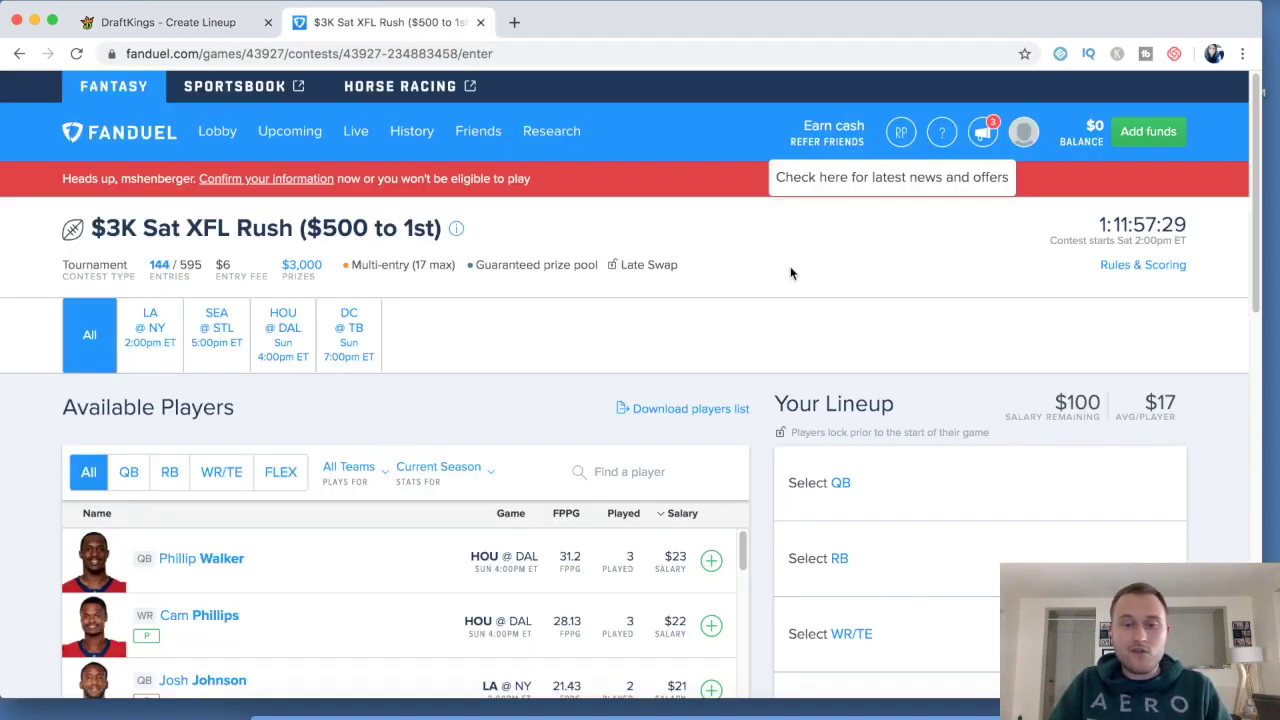
scroll(790, 266, down, 3)
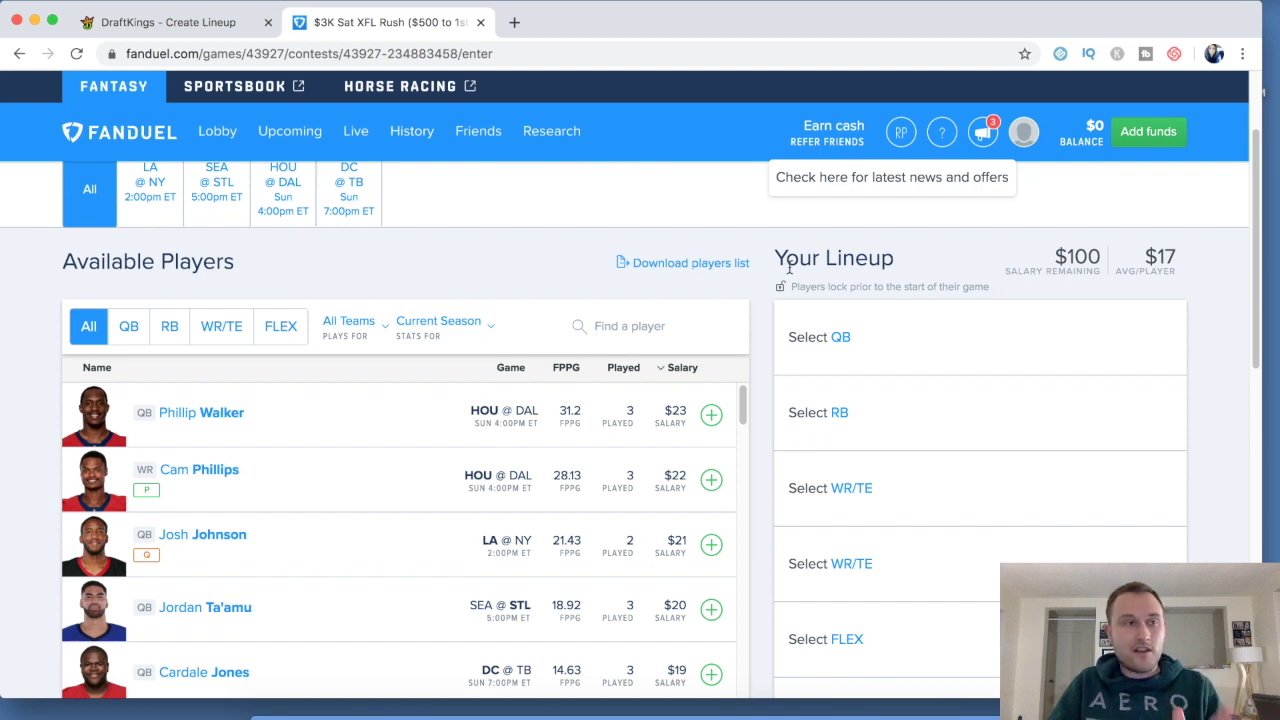
scroll(780, 287, down, 1)
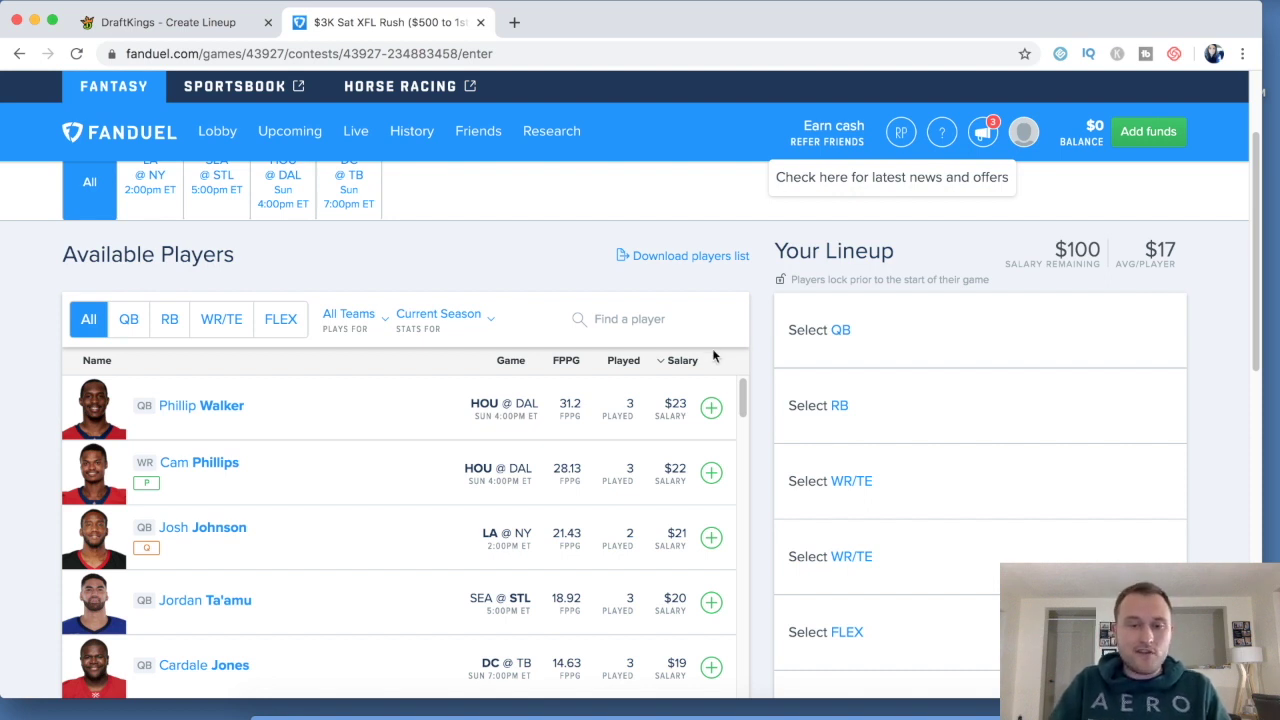
click(710, 410)
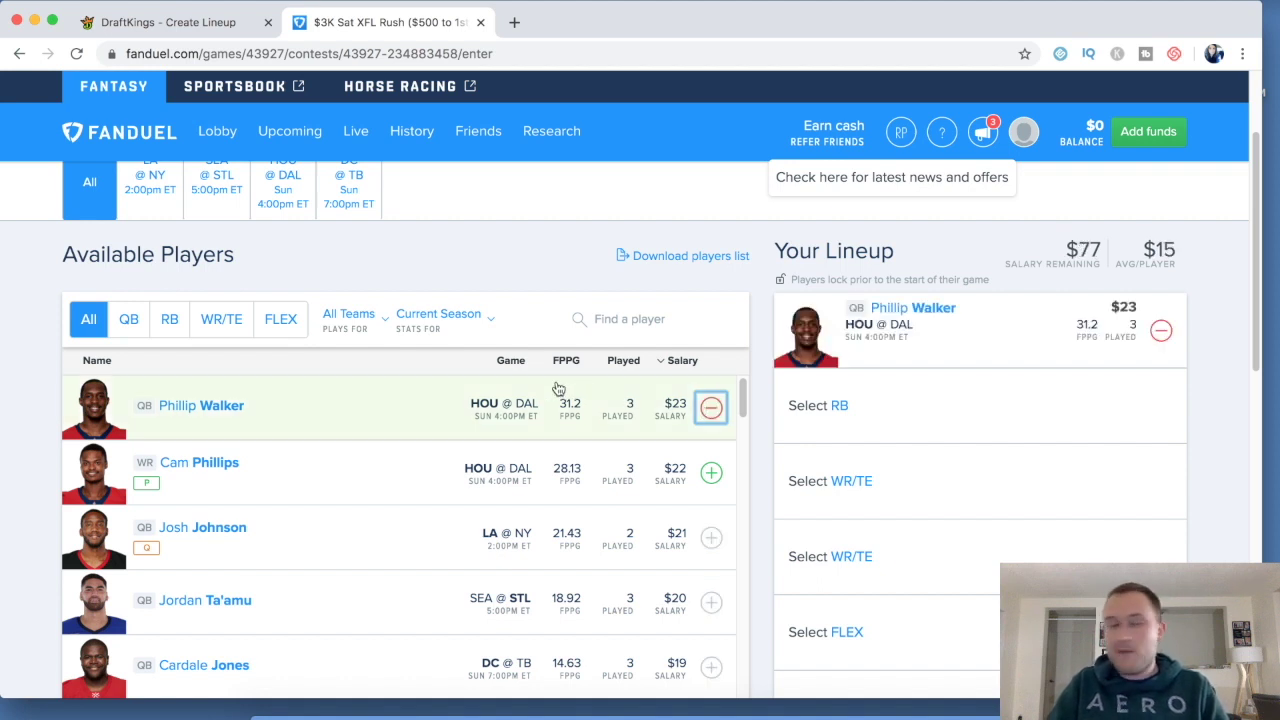
- Find running back Darius Victor by searching for "vict" and add him to the RB slot
scroll(450, 380, down, 1)
click(170, 319)
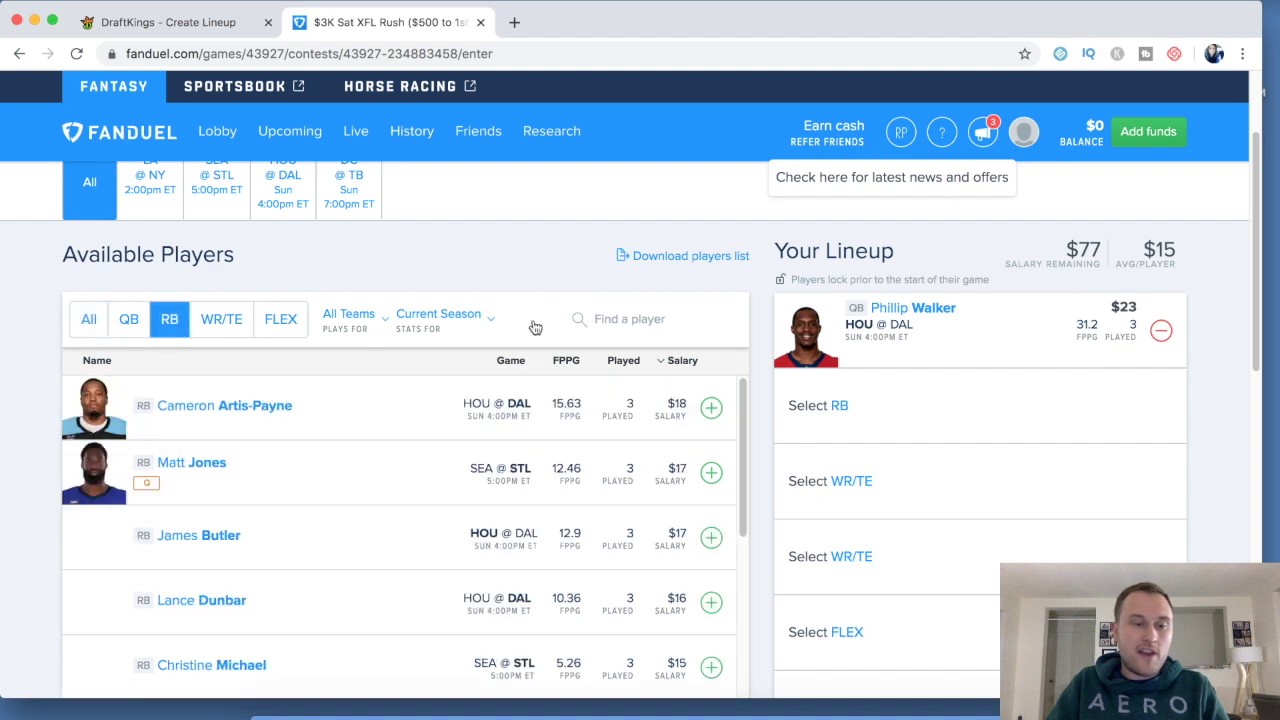
click(644, 318)
text(vict)
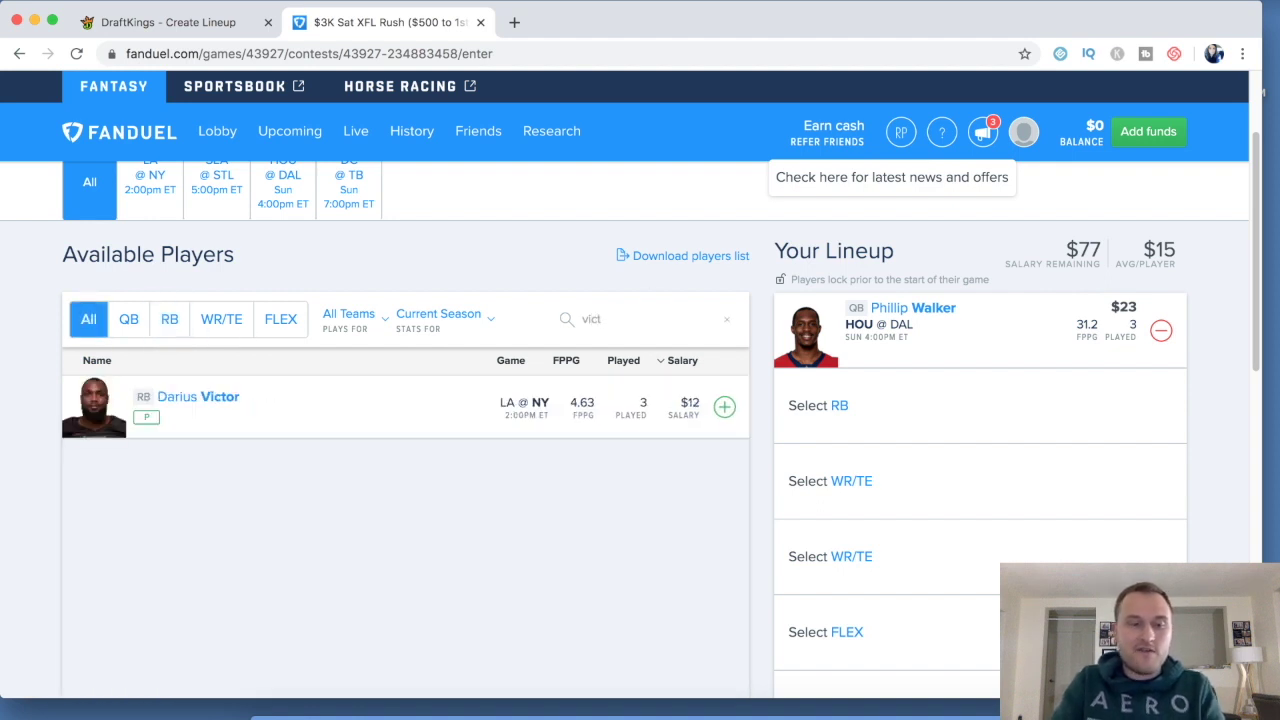
click(724, 408)
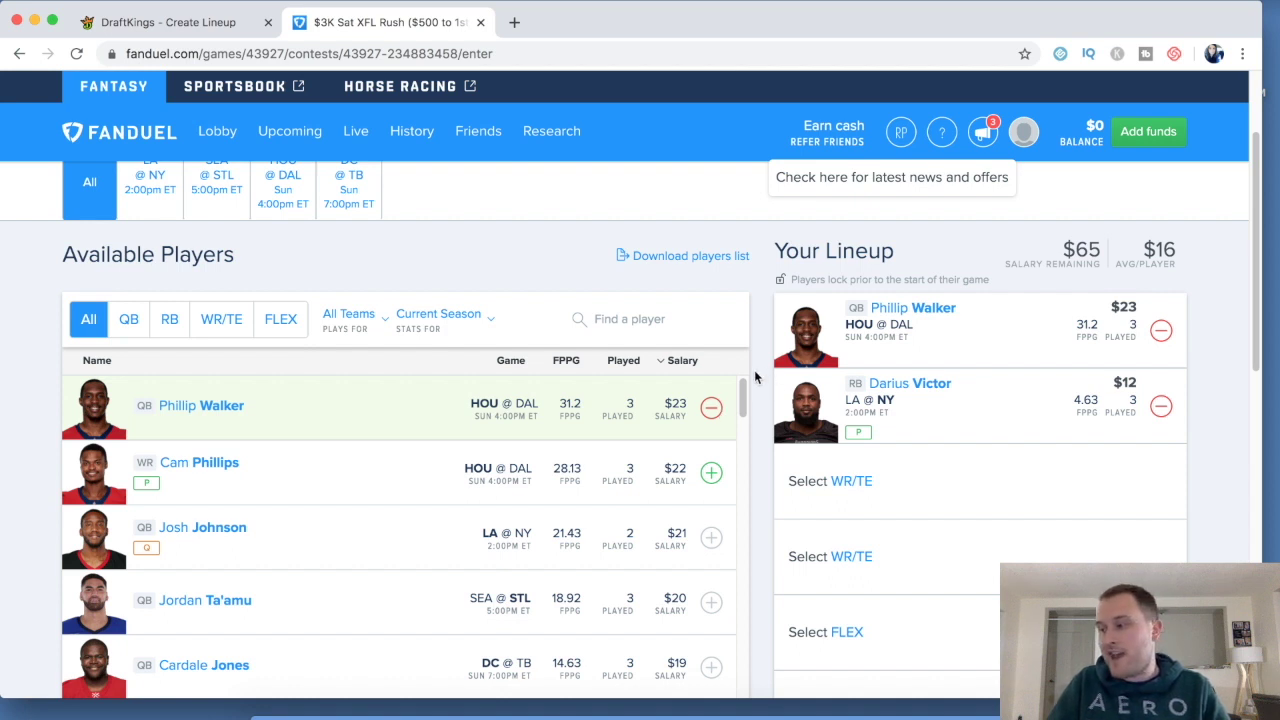
- Fill the two WR/TE slots with Cam Phillips and Jeff Badet
click(710, 473)
scroll(520, 468, down, 1)
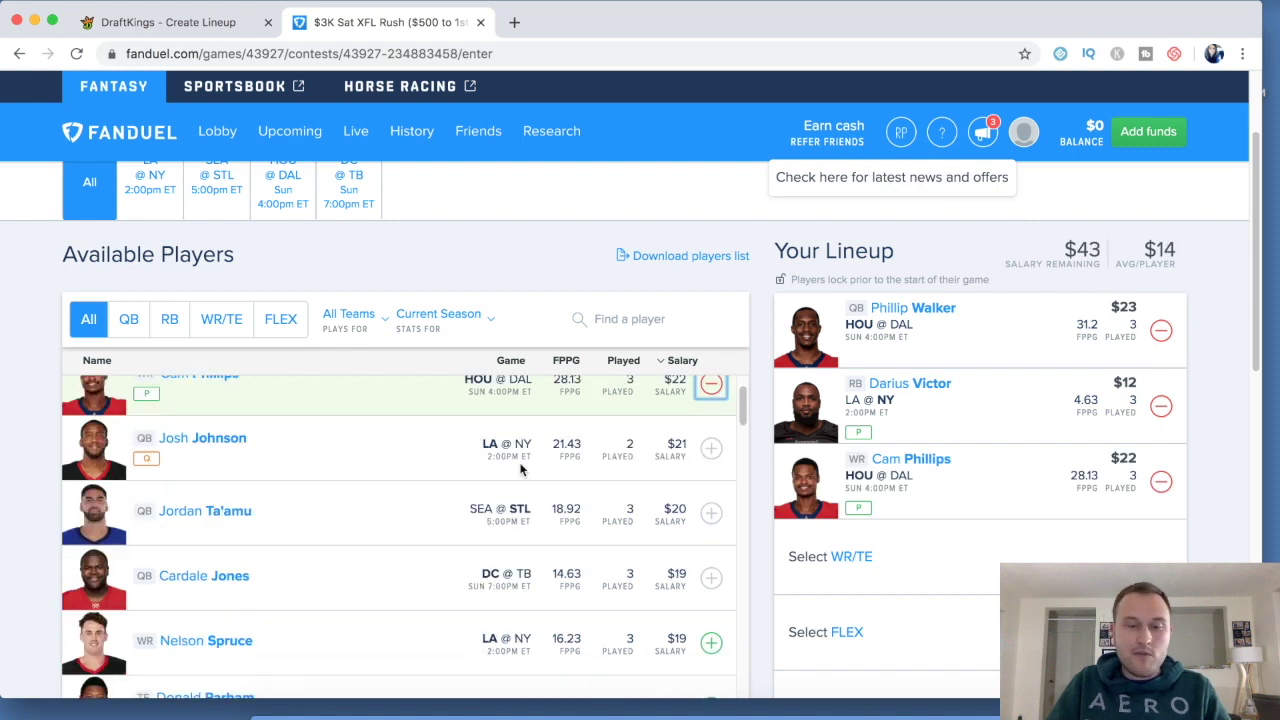
scroll(520, 468, down, 3)
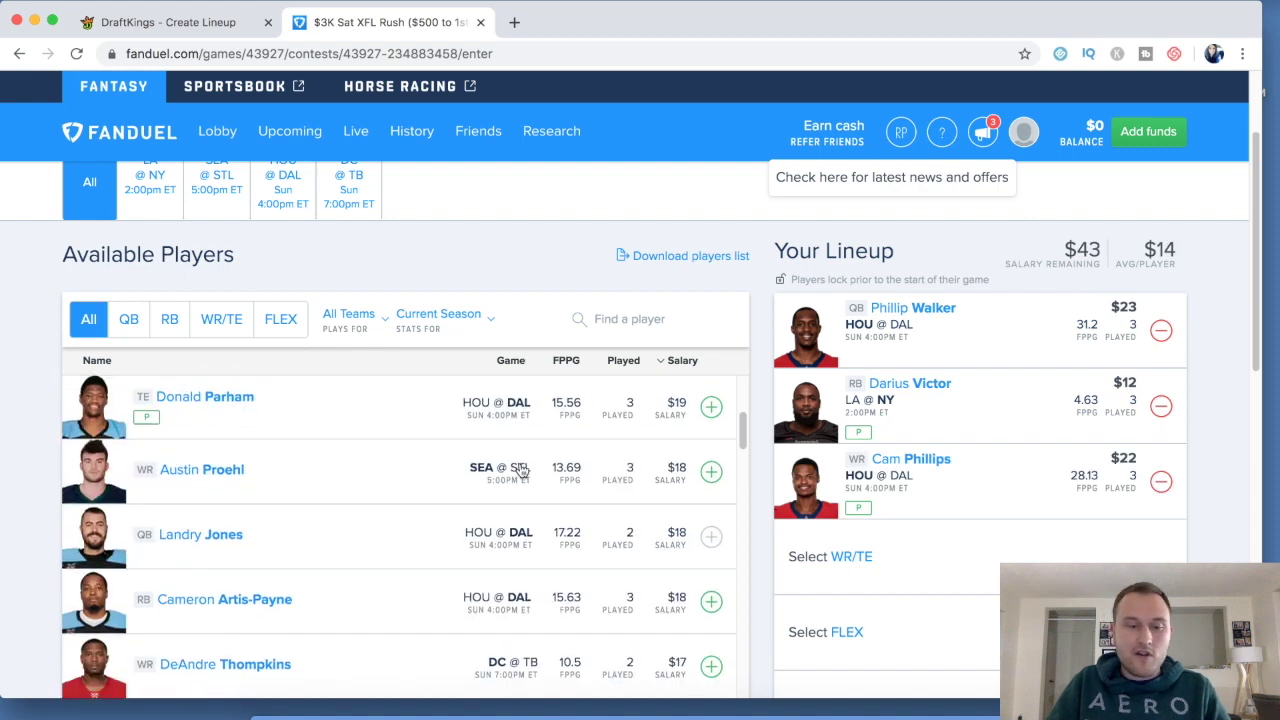
click(607, 318)
text(badeyt)
key(BackSpace)
text(t)
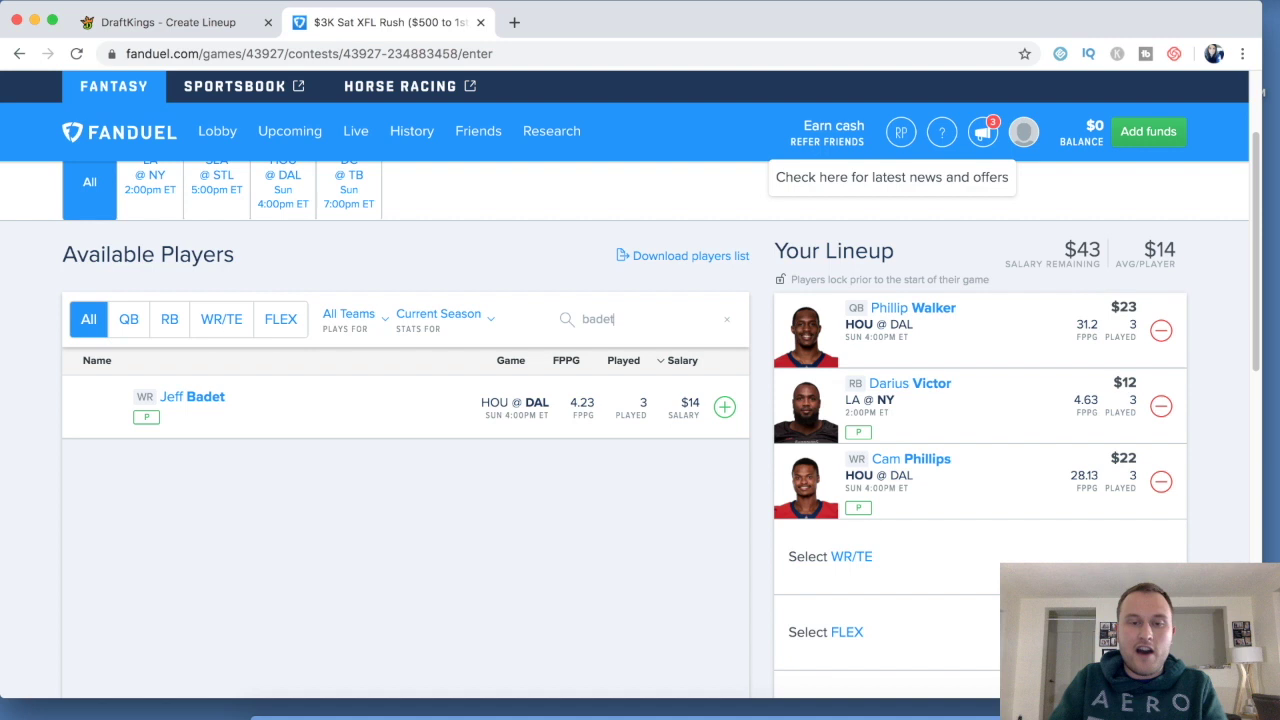
click(722, 405)
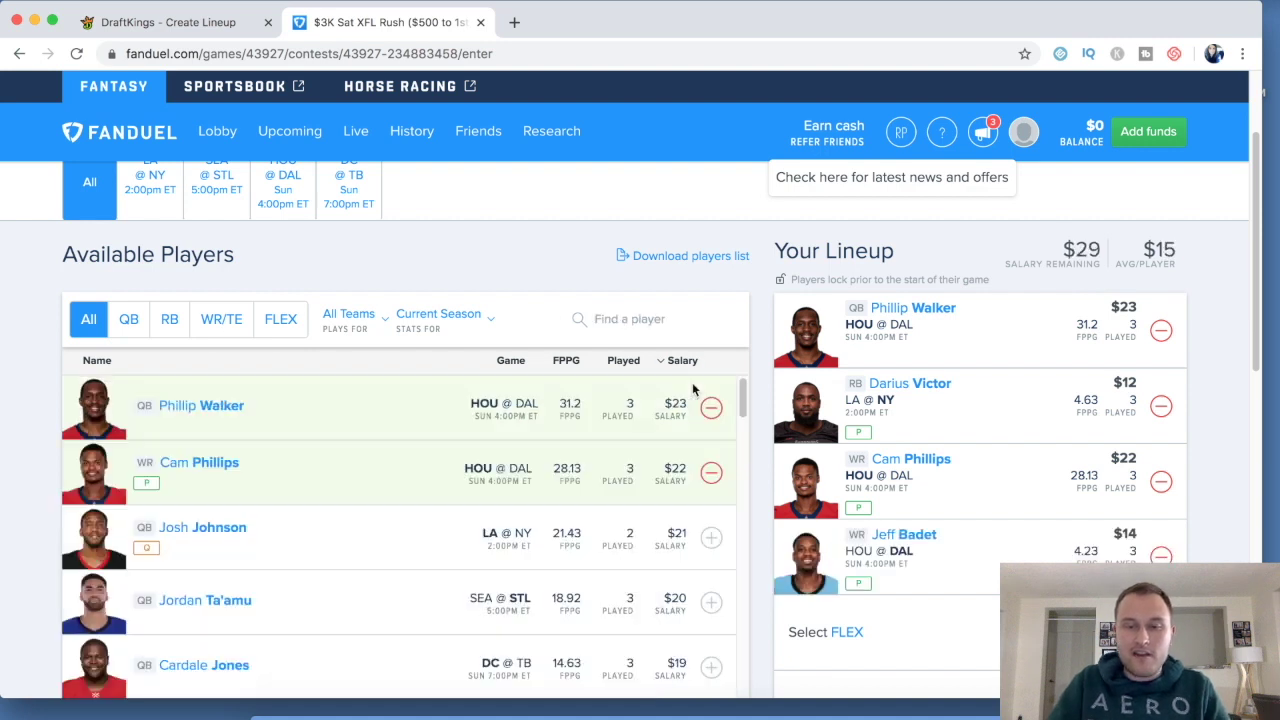
- Fill the two FLEX slots of the Walker lineup with wide receivers Rashad Ross and Sam Mobley
scroll(934, 382, down, 2)
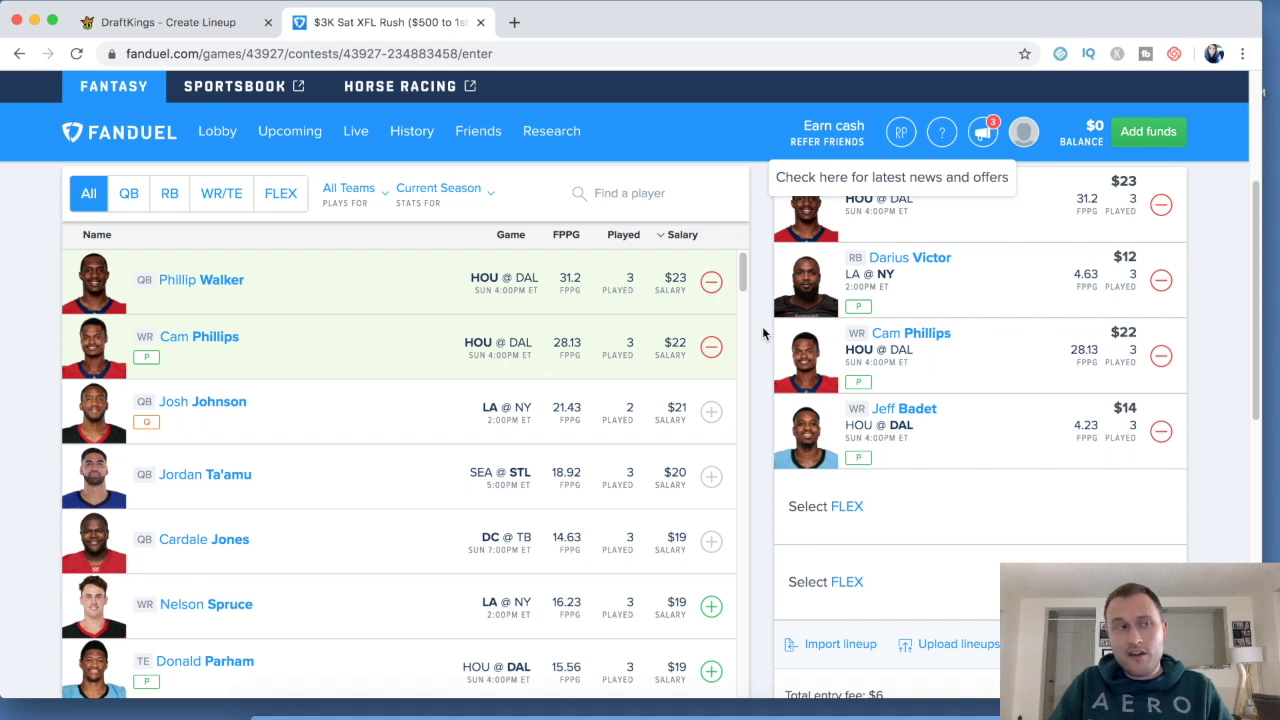
scroll(763, 328, up, 1)
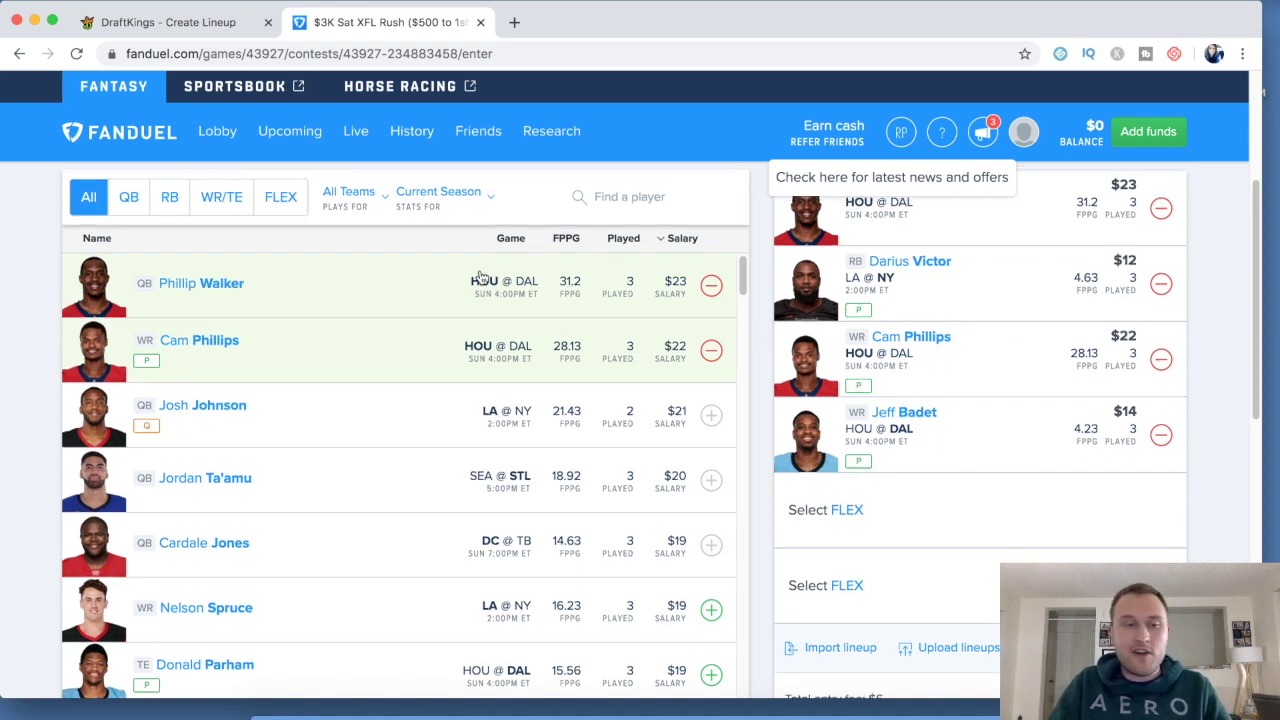
click(644, 207)
text(ross)
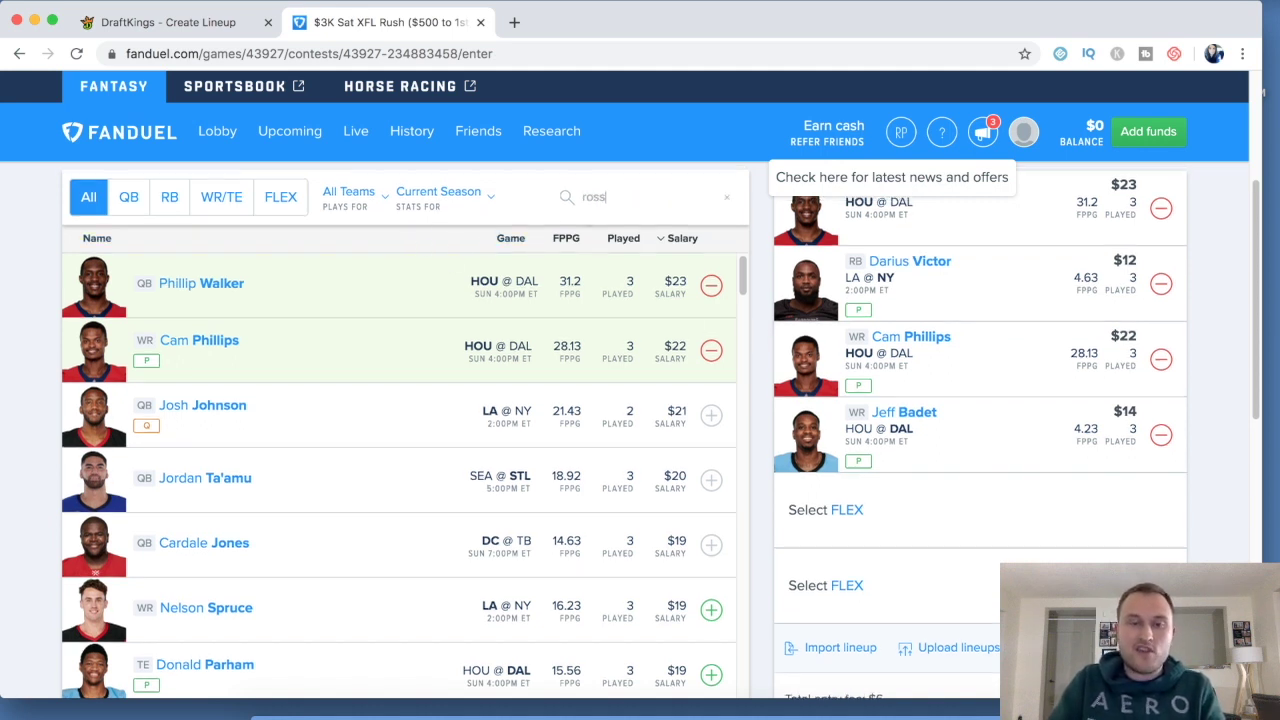
click(724, 287)
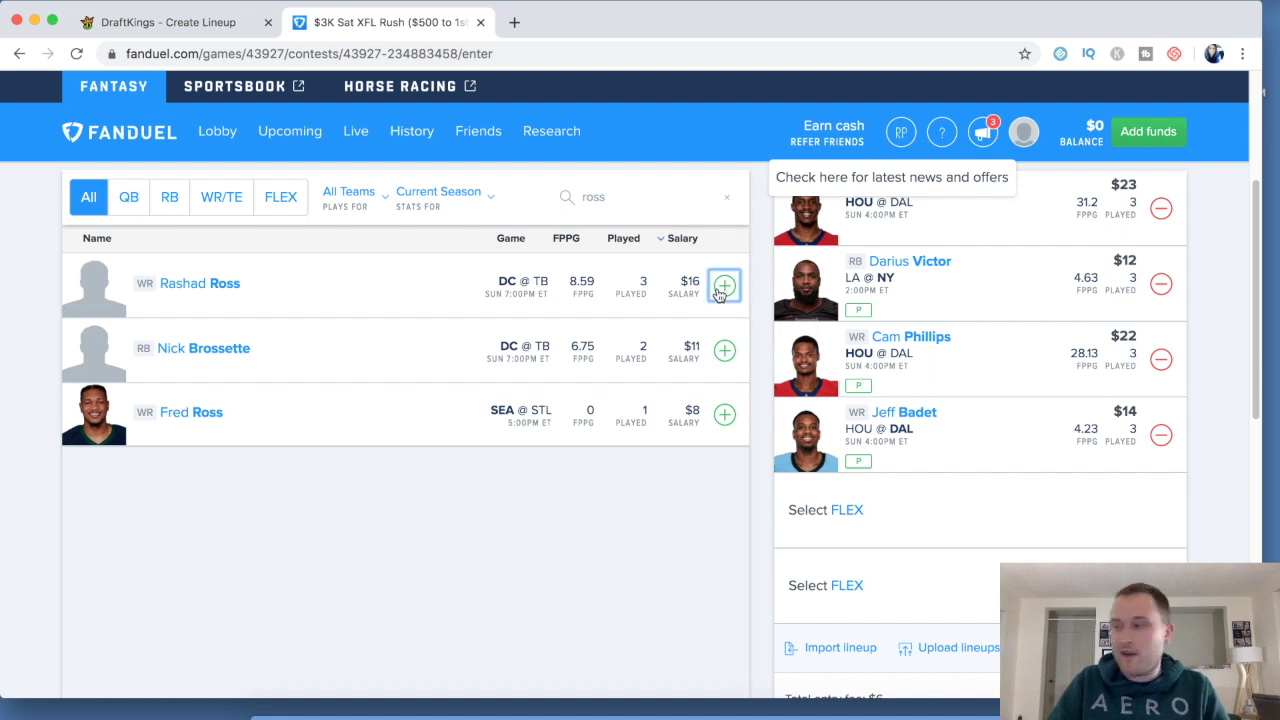
click(620, 195)
text(mob)
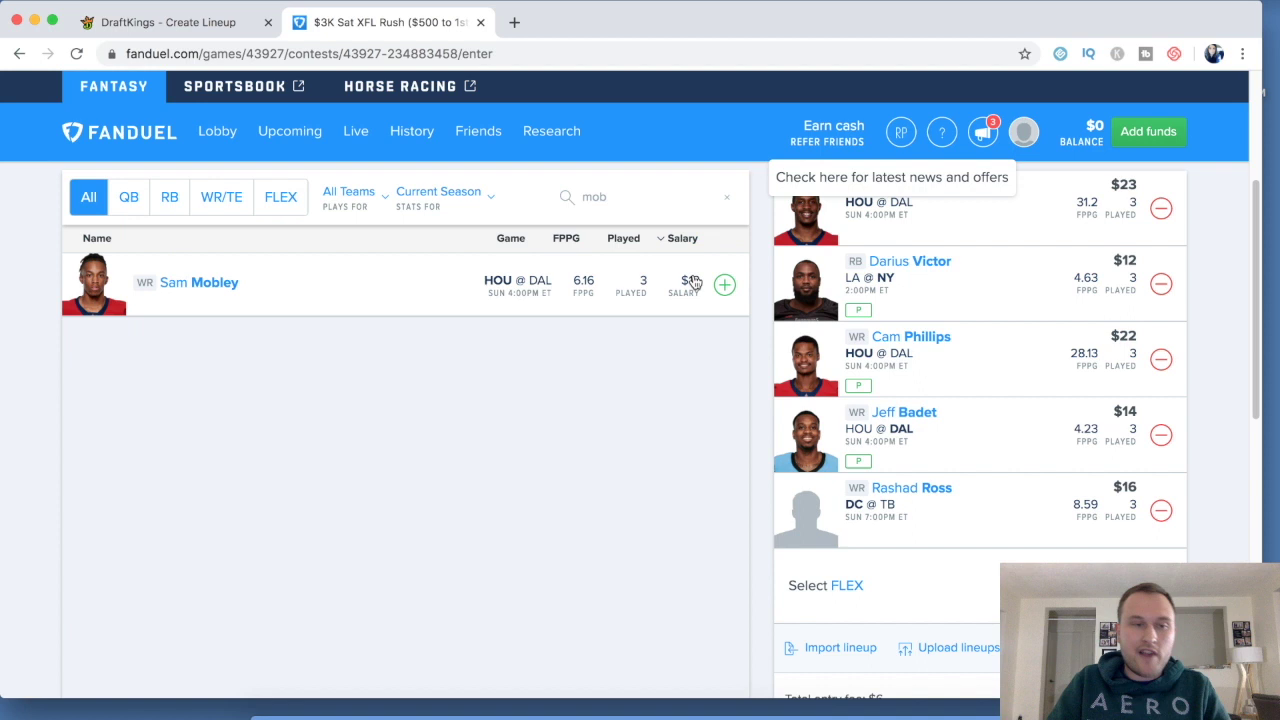
click(724, 285)
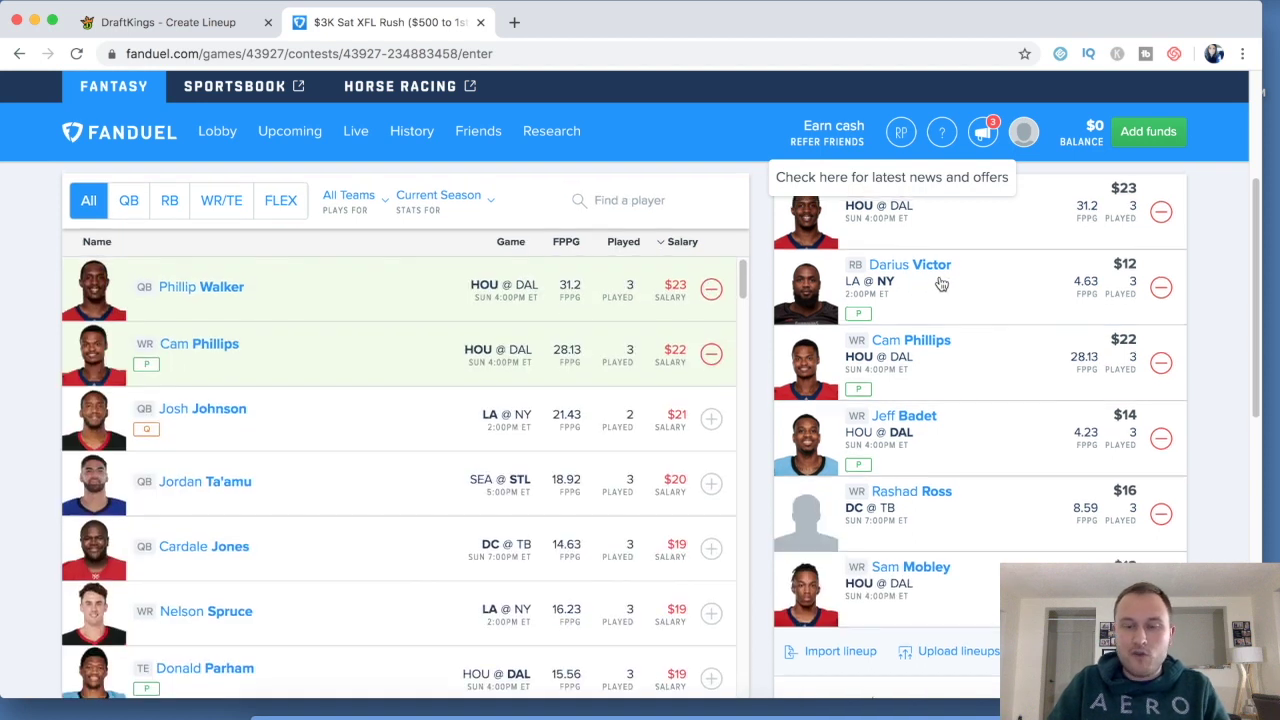
- Clear all players from the Walker lineup
scroll(931, 280, up, 1)
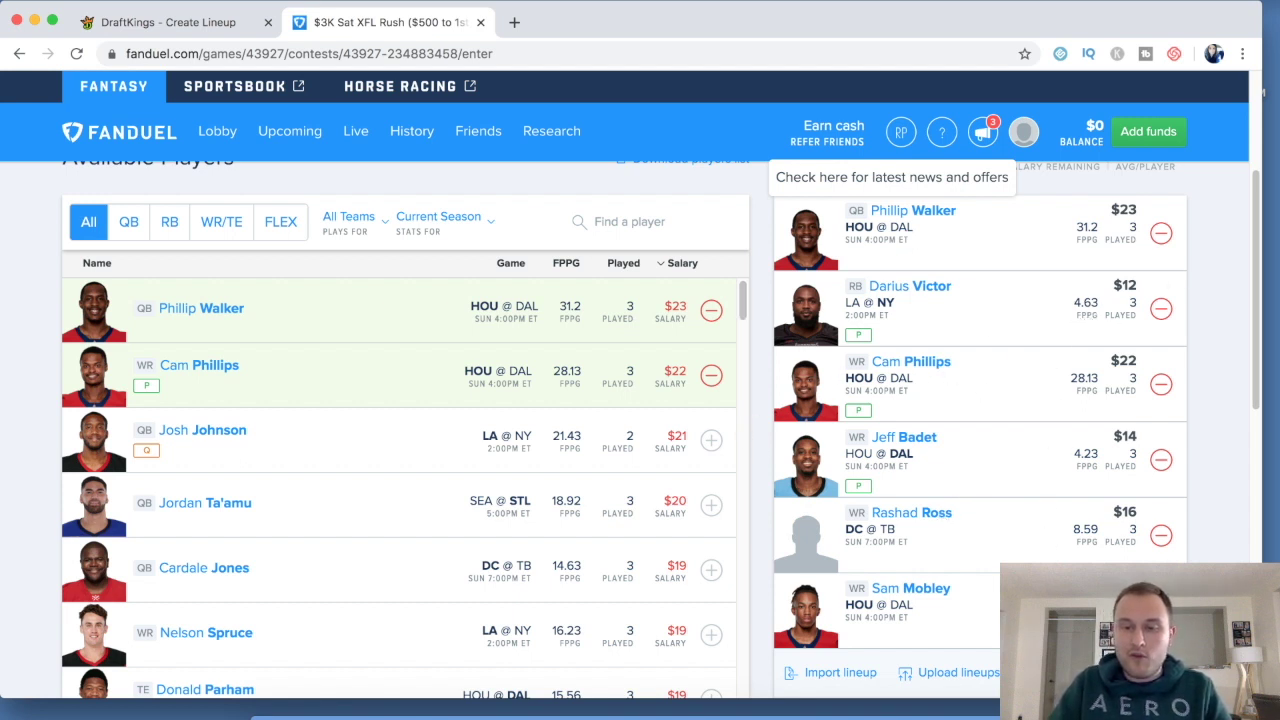
click(1090, 672)
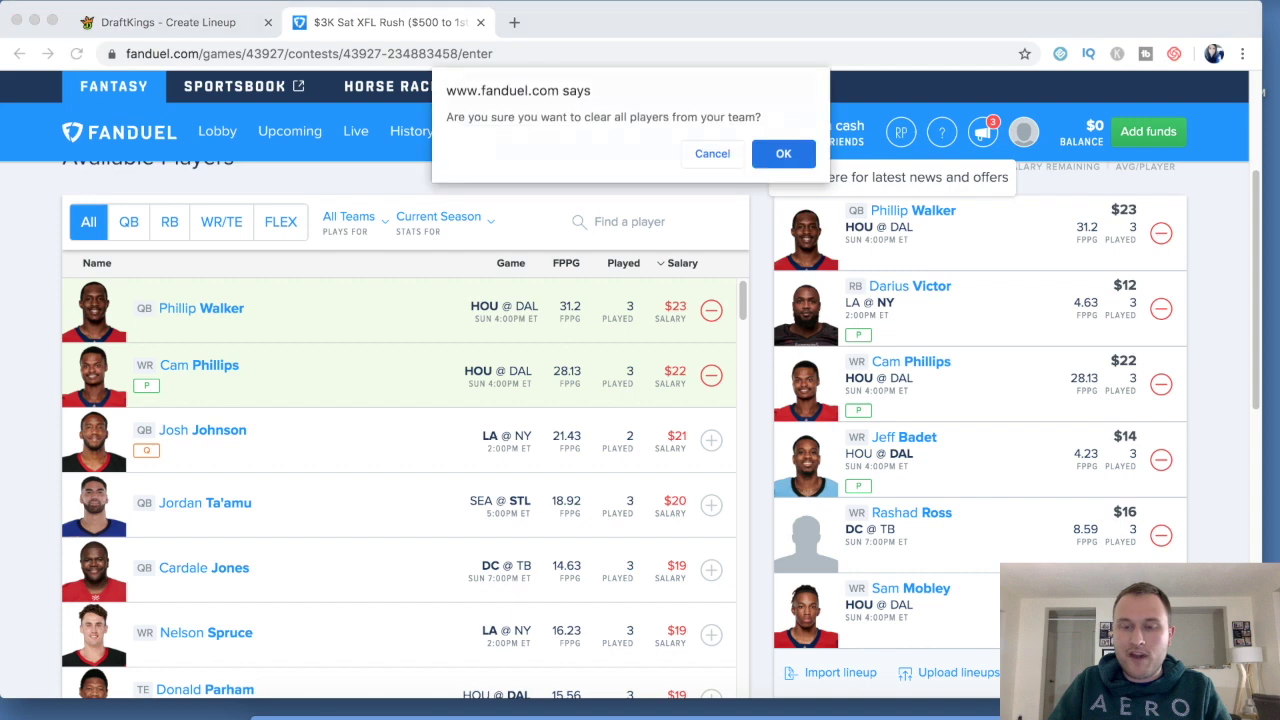
click(774, 153)
- Start a new lineup with Landry Jones in the QB slot and Cameron Artis-Payne in the RB slot
click(128, 222)
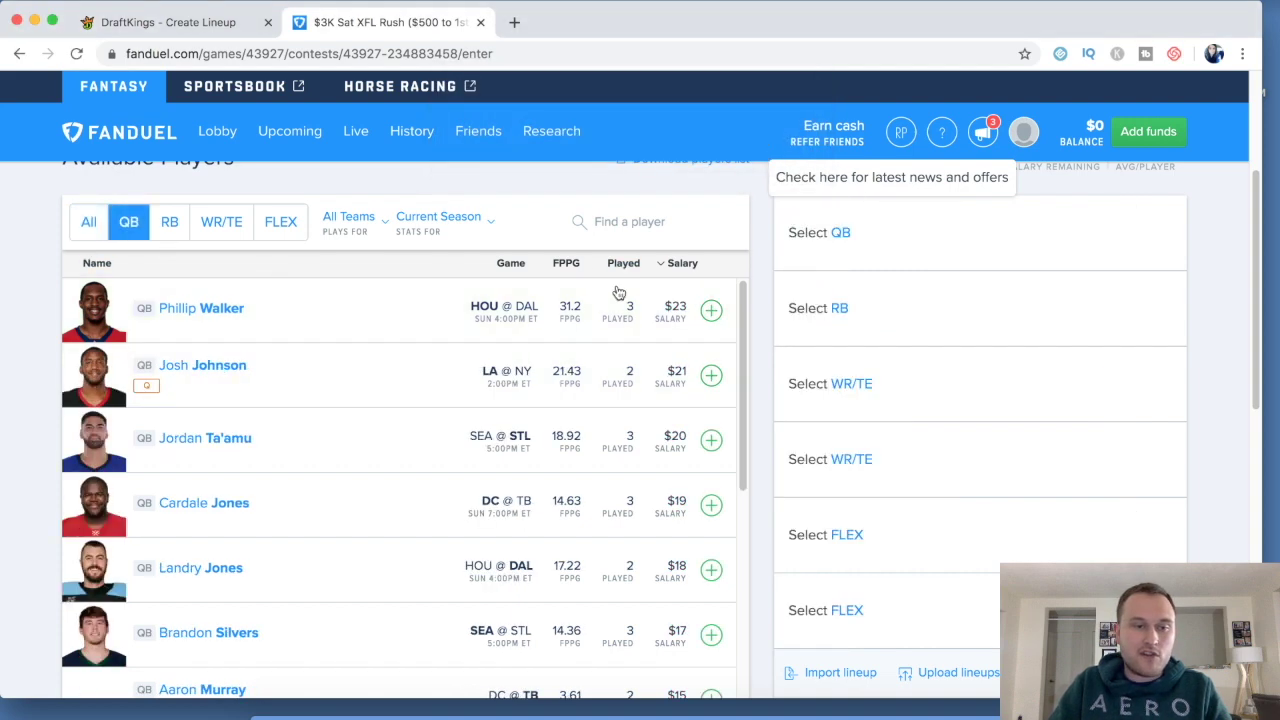
click(711, 569)
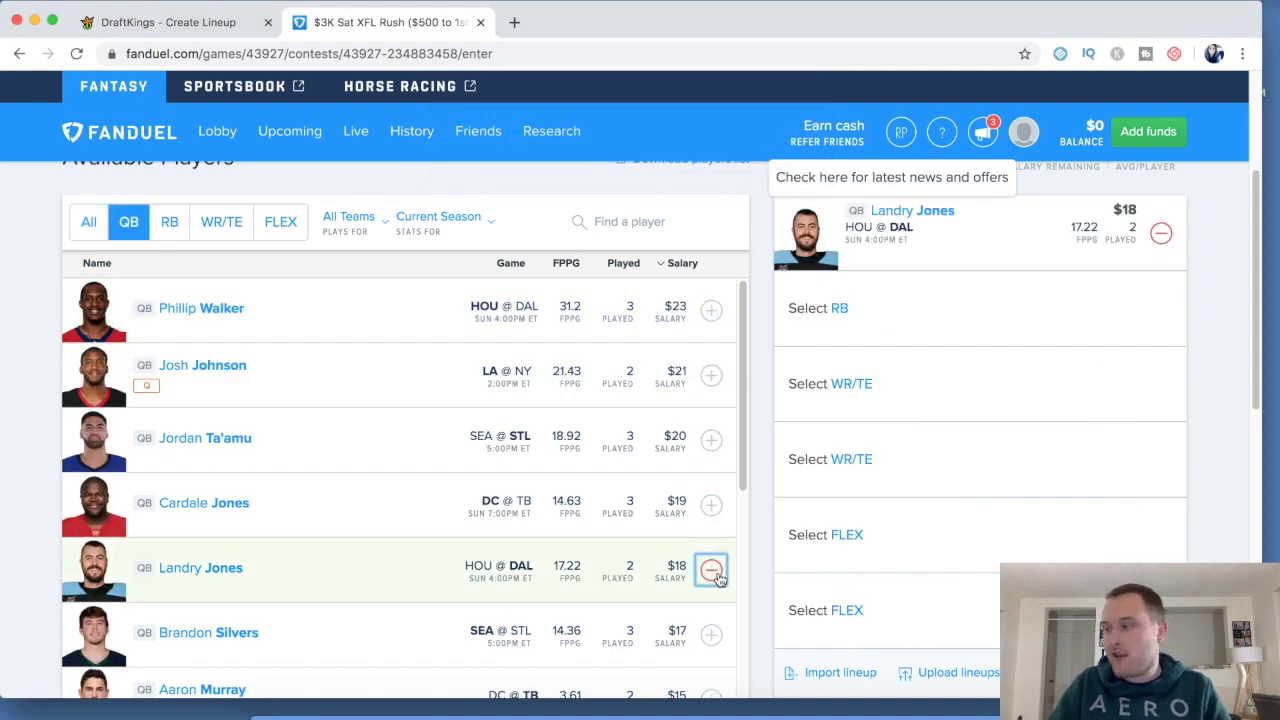
click(163, 228)
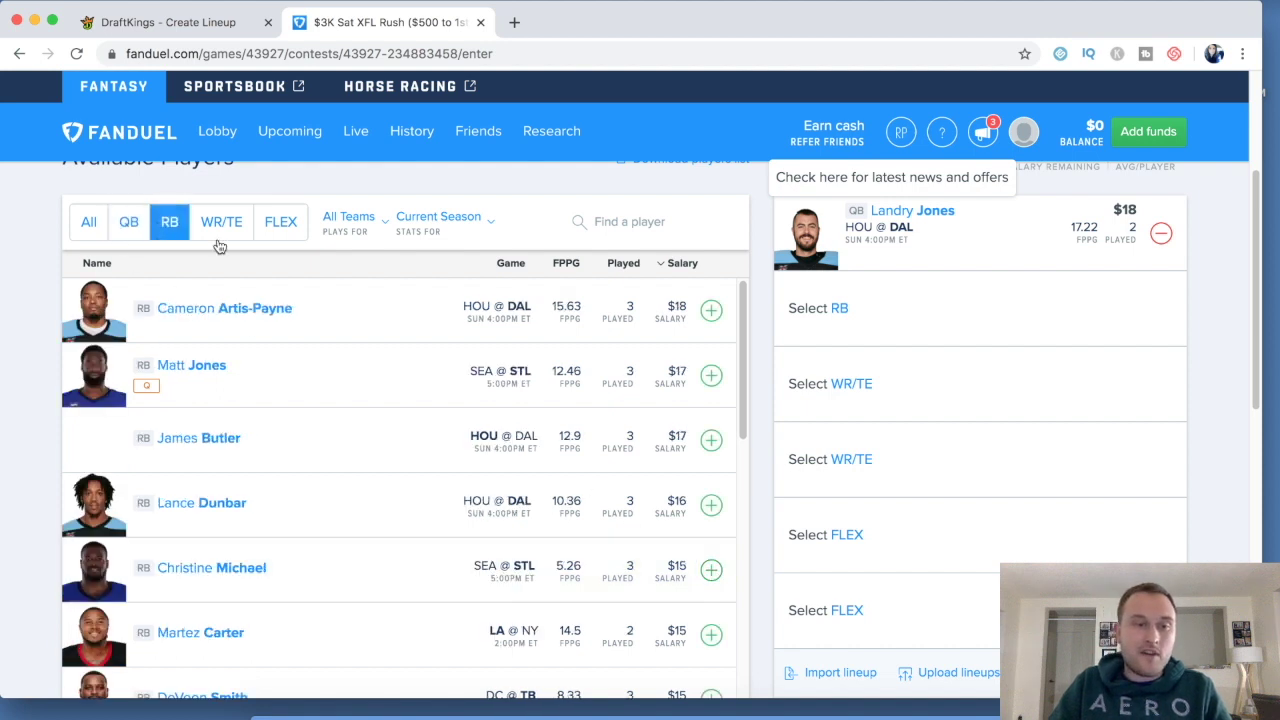
click(711, 311)
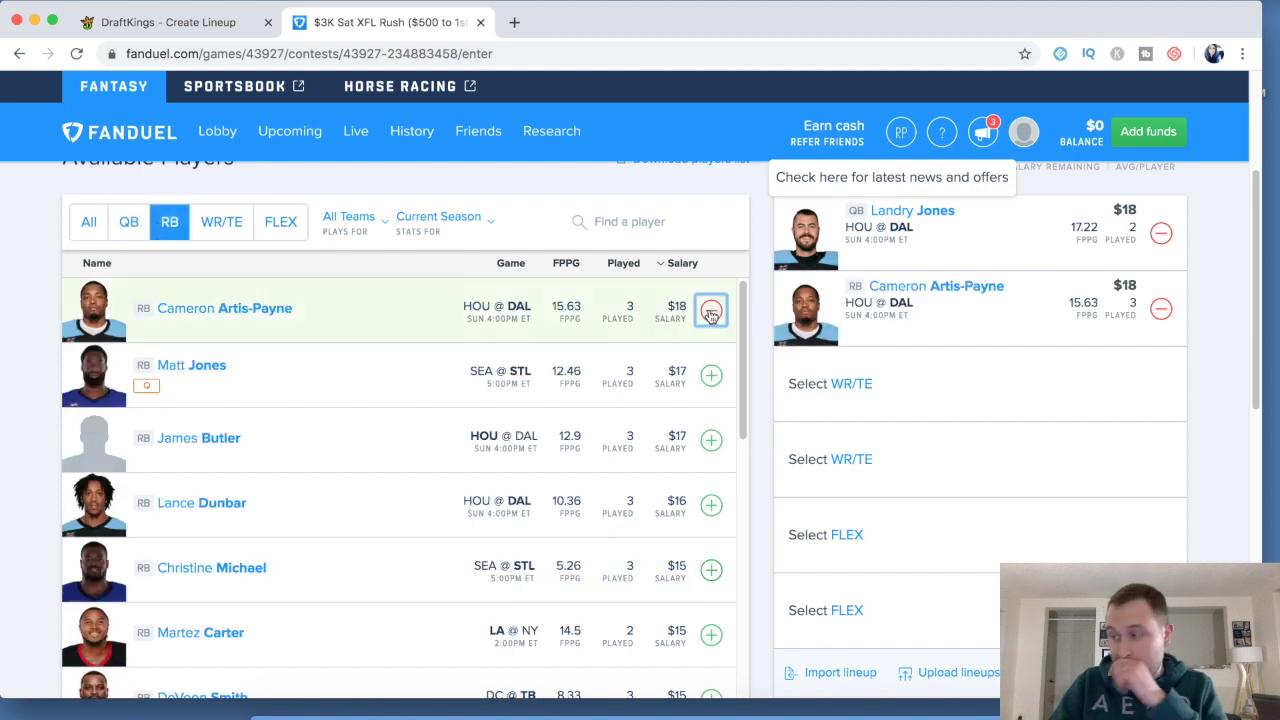
- Add Tre McBride and Rashad Ross to the two WR/TE slots of the Landry Jones lineup
click(220, 222)
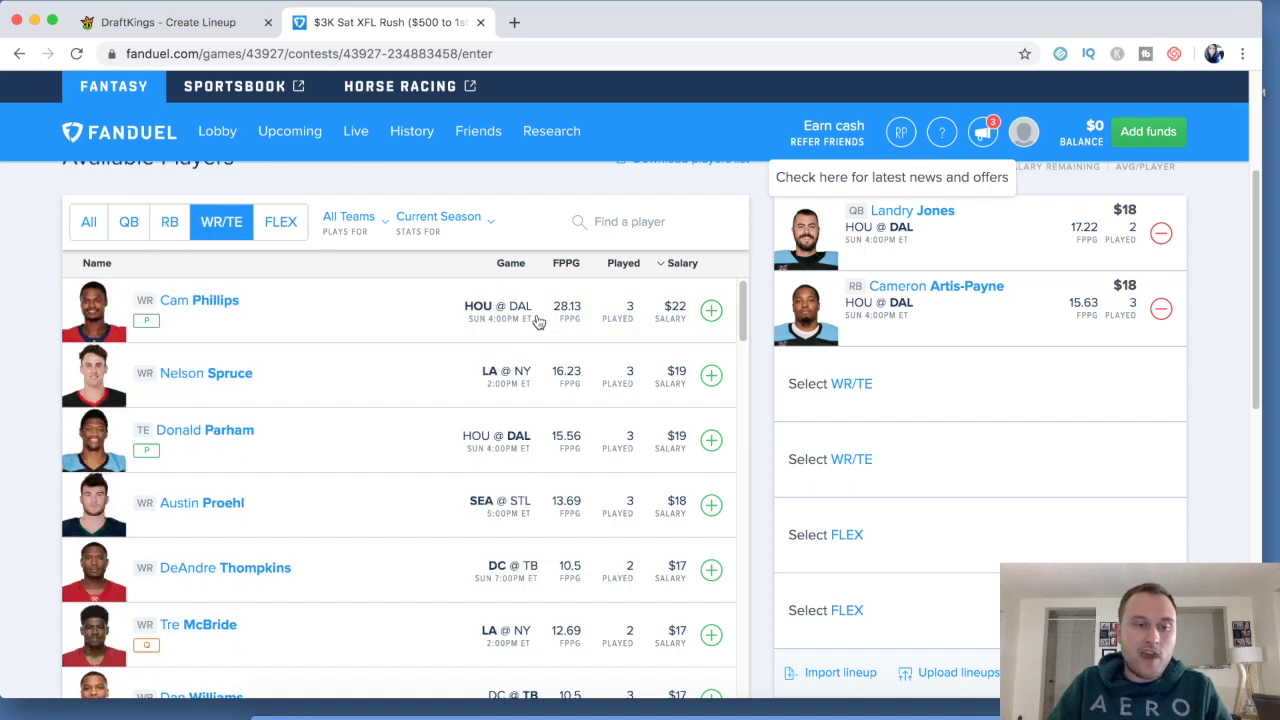
click(711, 636)
scroll(690, 590, down, 3)
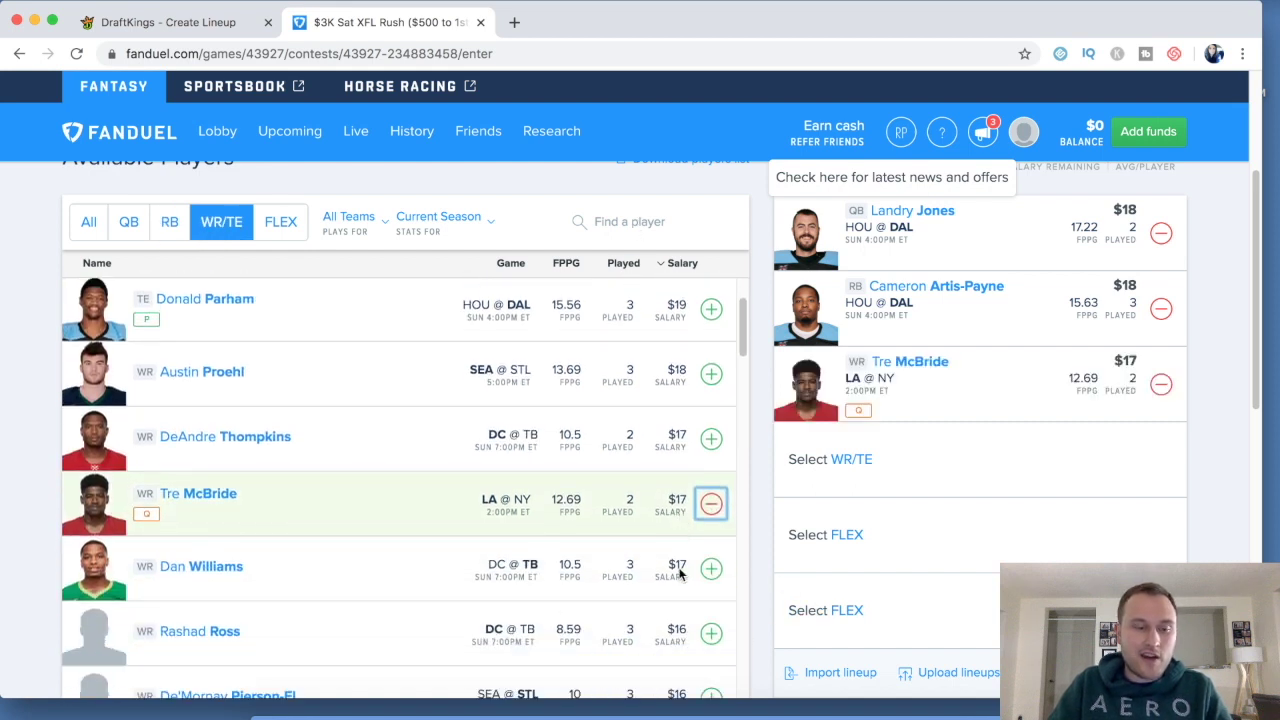
click(711, 630)
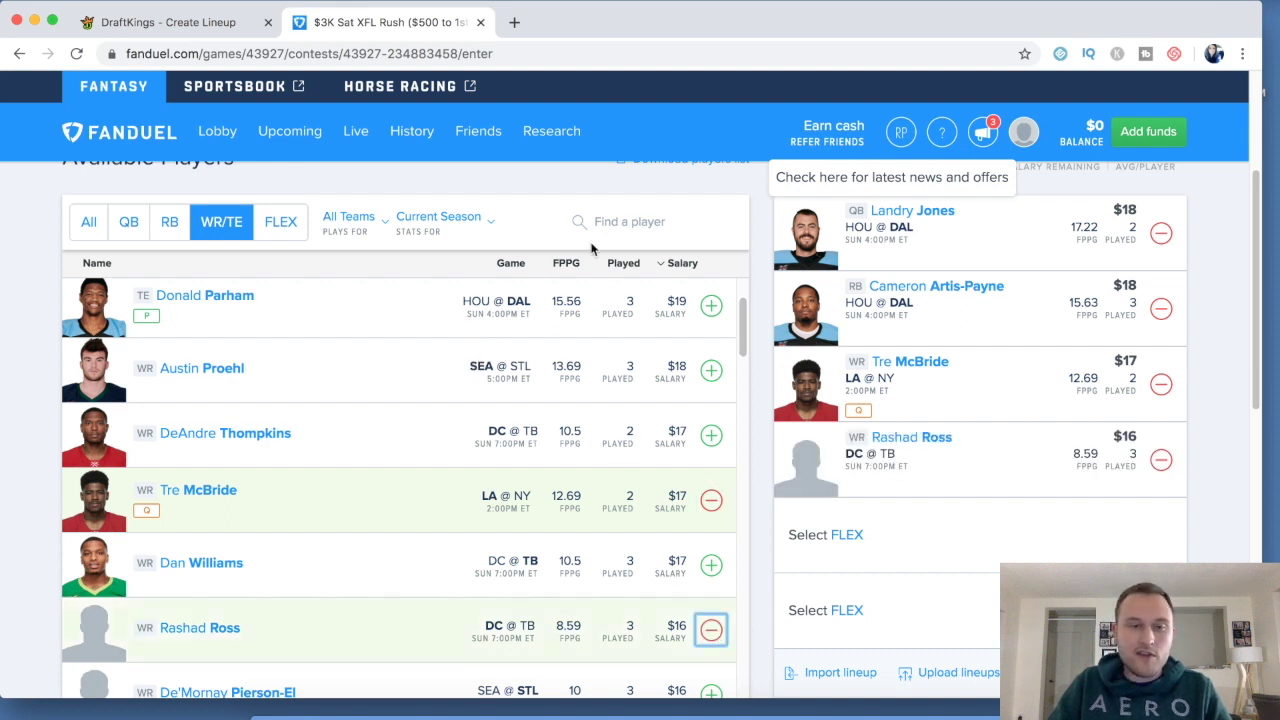
- Search for Kahlil Lewis and DeVeon Smith and add them to the two FLEX slots
click(616, 226)
text(lewis)
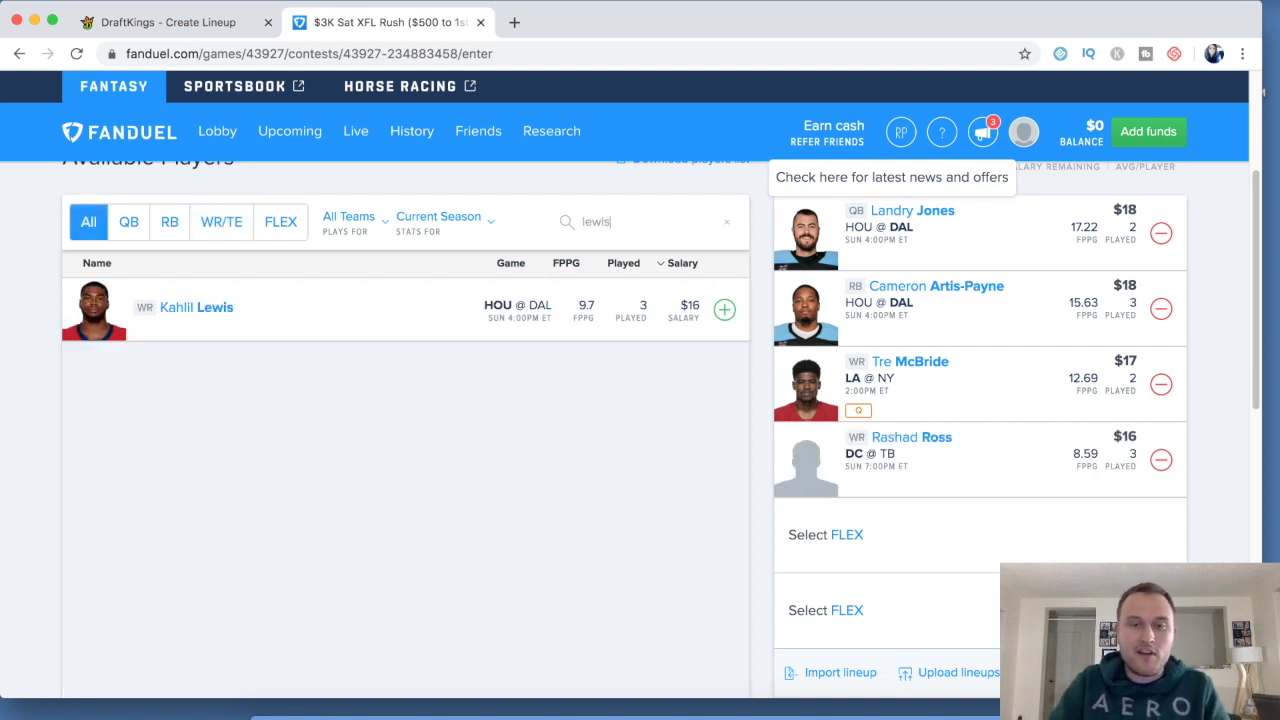
click(724, 310)
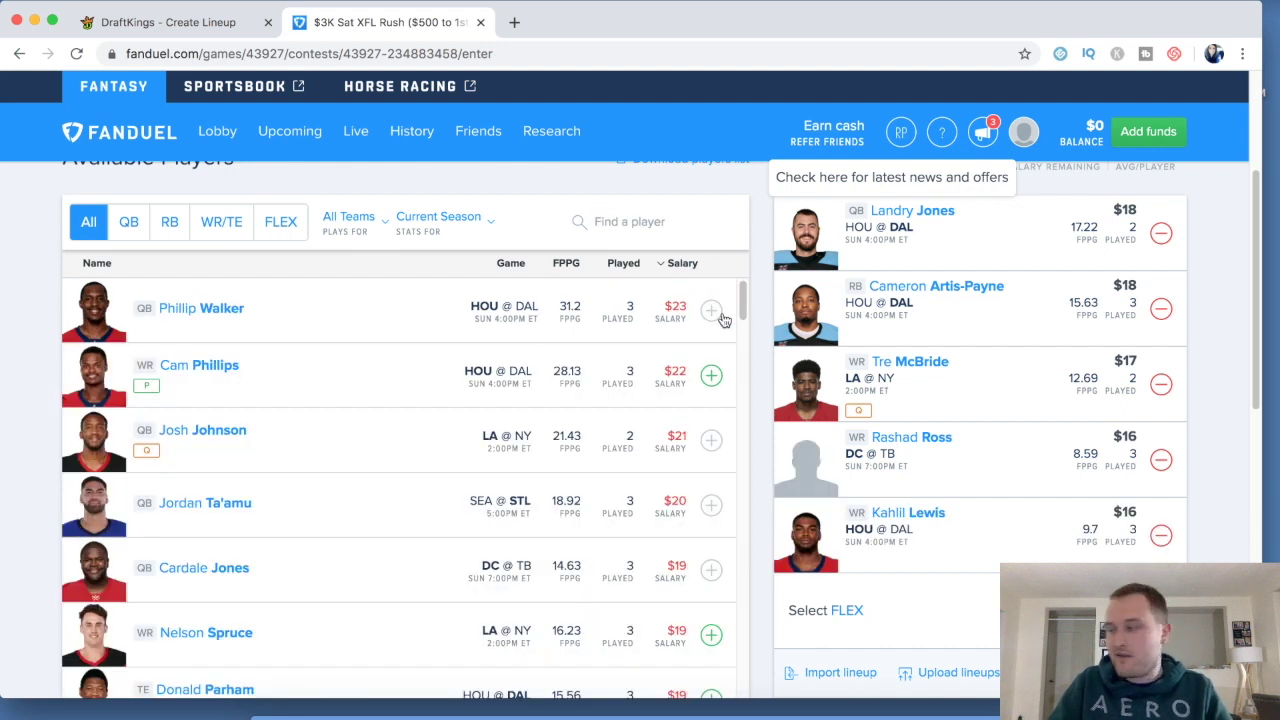
click(648, 226)
text(smith)
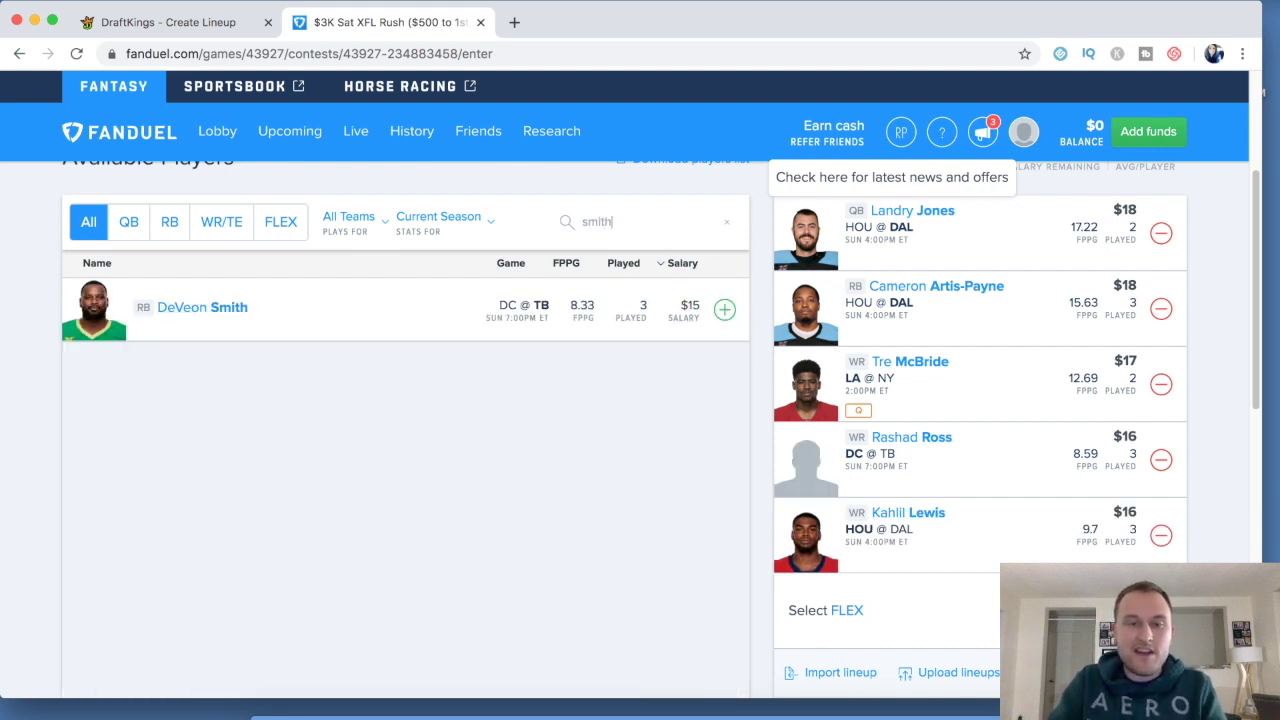
click(724, 310)
scroll(1217, 366, up, 1)
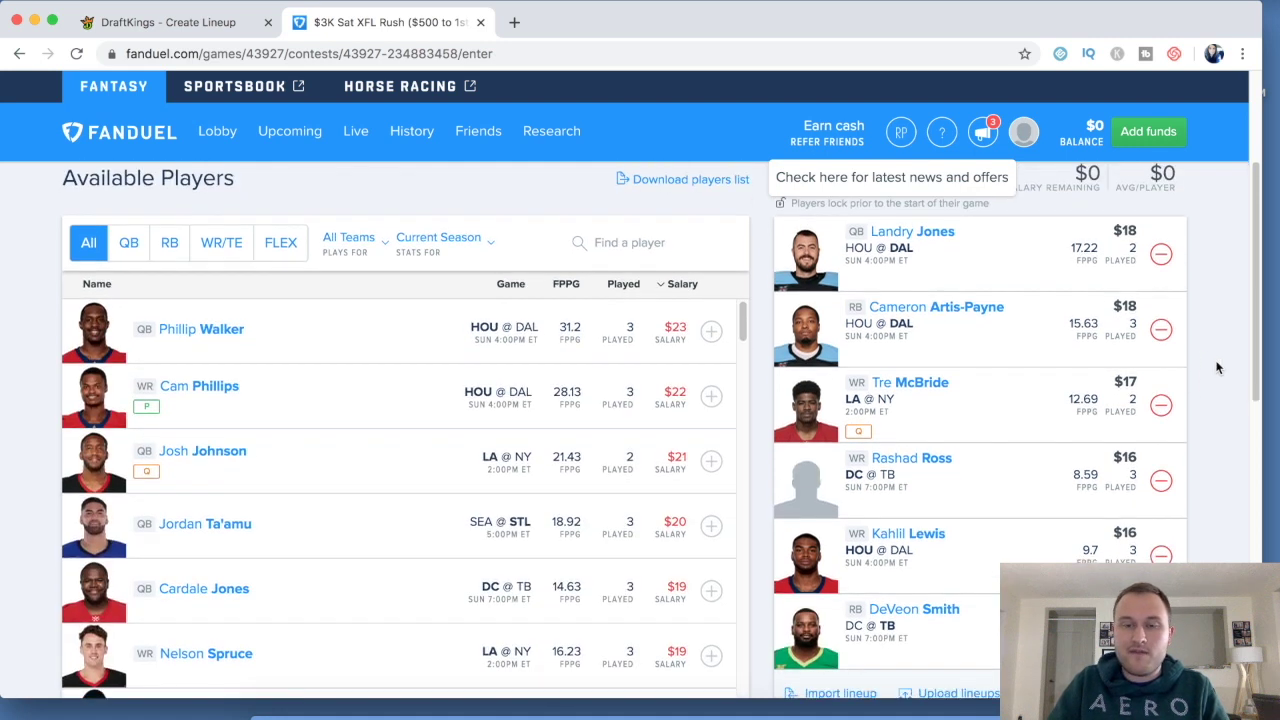